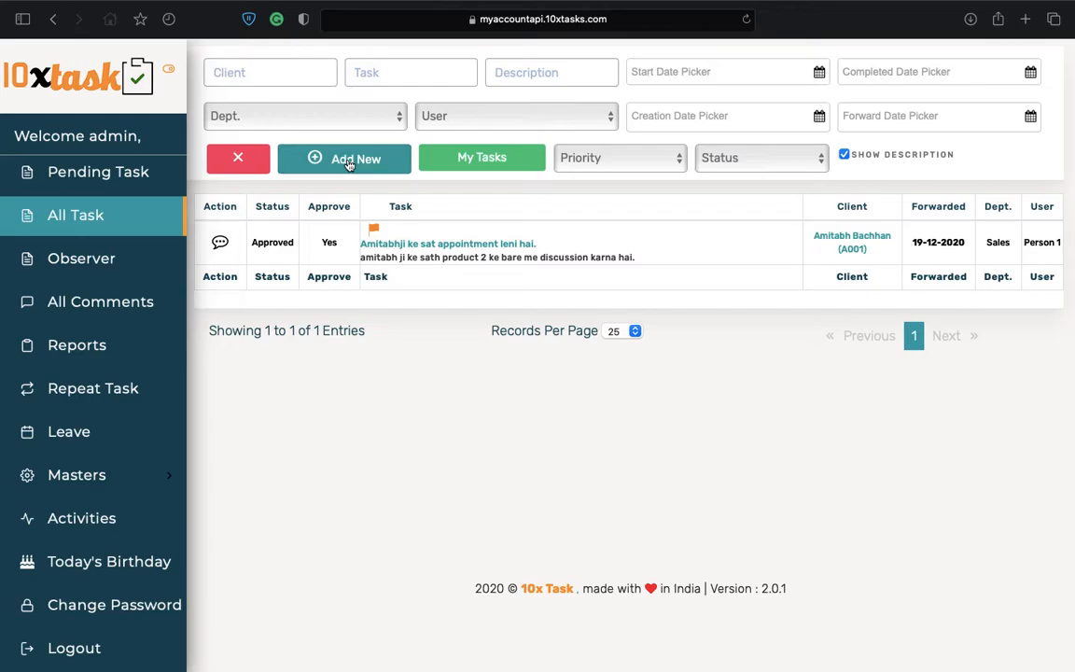
Step: Create a new task and select Amitabh Bachhan as its contact
click(347, 161)
click(570, 139)
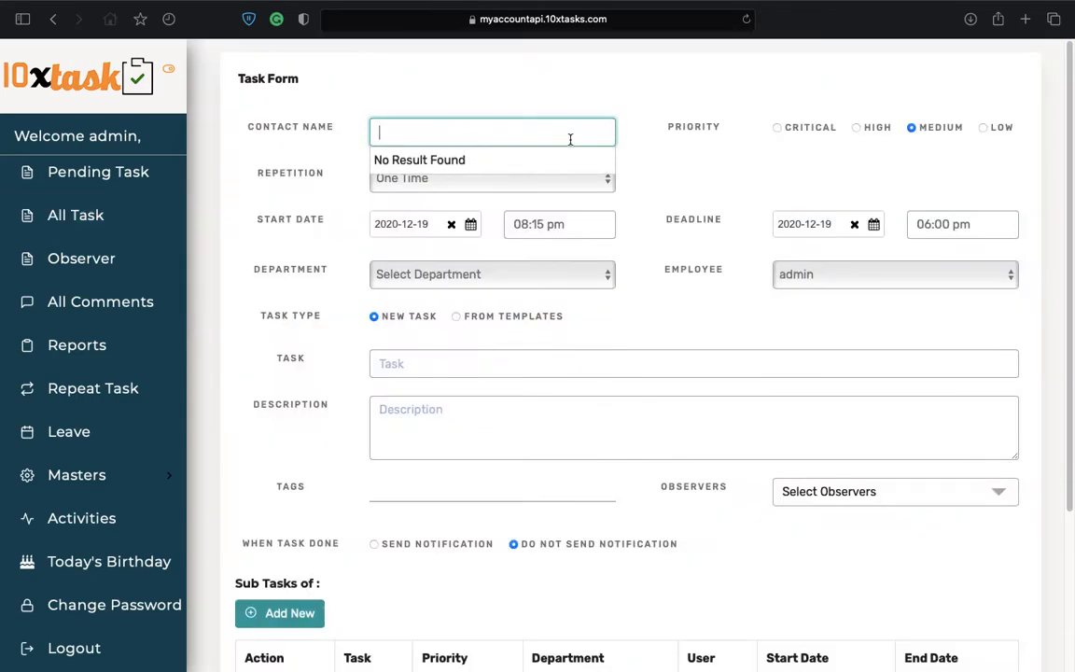
text(amir)
click(575, 155)
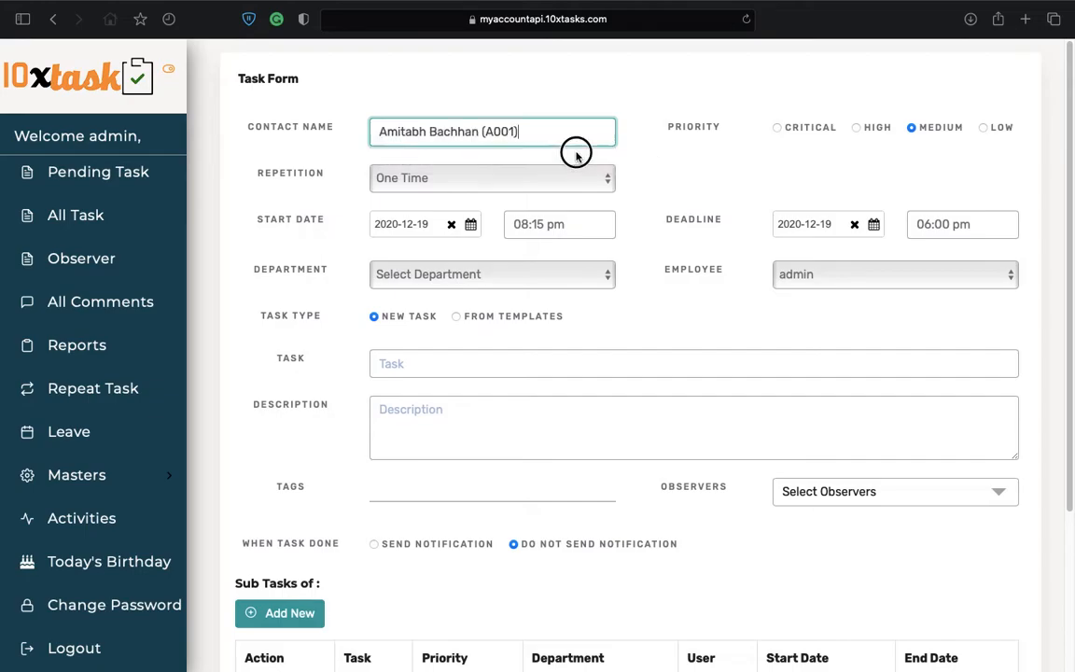
Step: Set the task's priority to High and its department to Sales
click(857, 130)
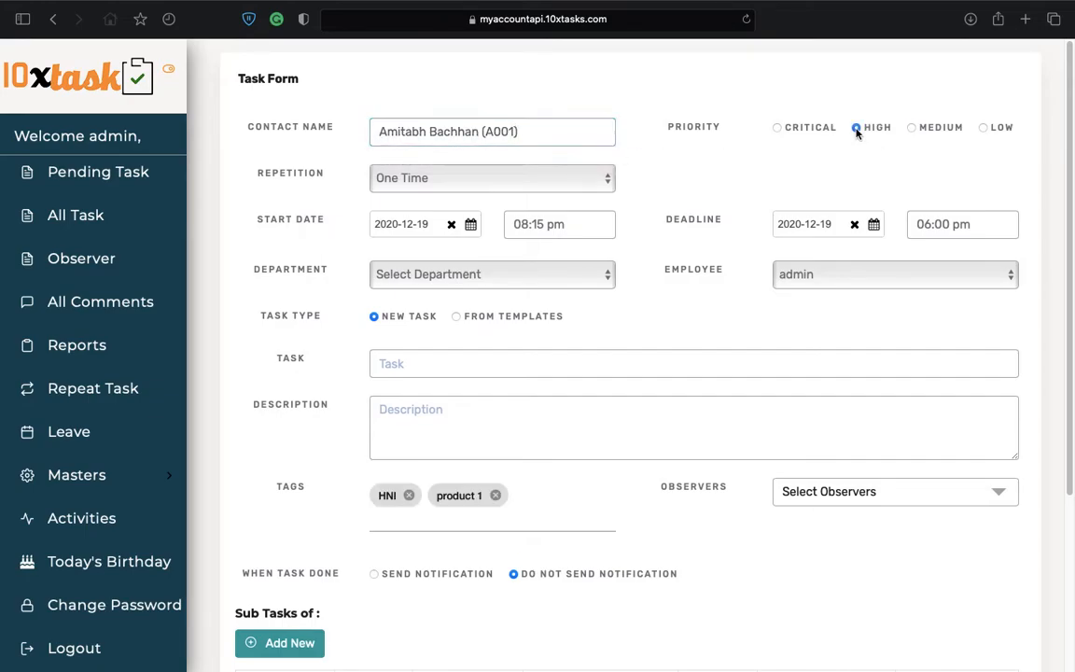
click(448, 275)
click(447, 315)
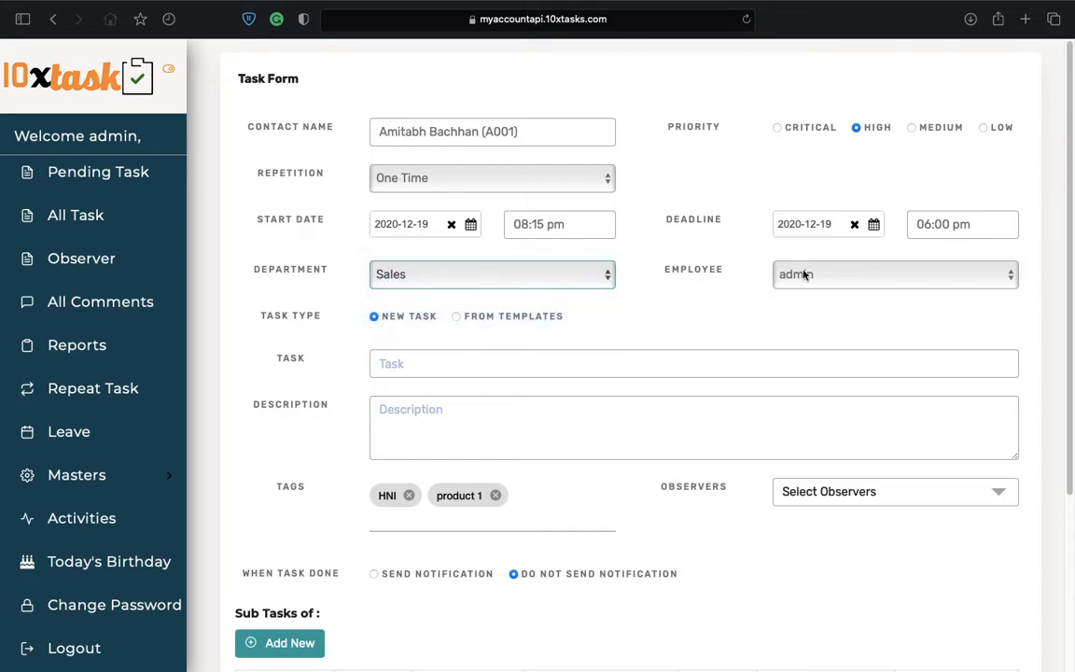
Step: Enter the task title "Amitabh ji ko Product 2 sale Karna hai."
scroll(501, 343, down, 2)
click(494, 296)
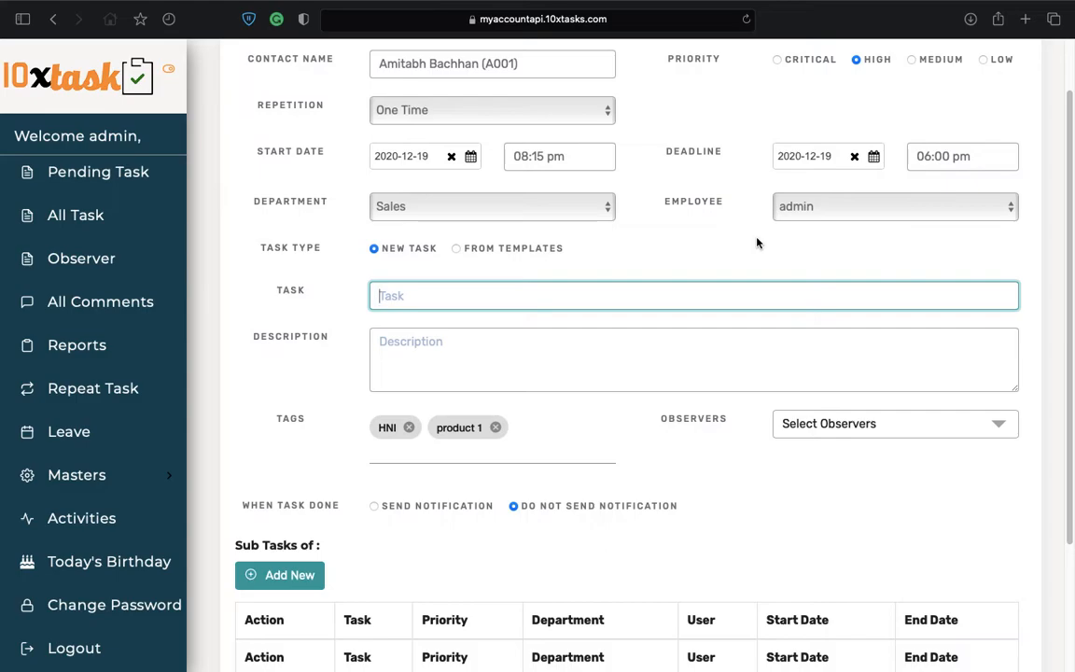
text(Amitabh ji ko Product 2 sale)
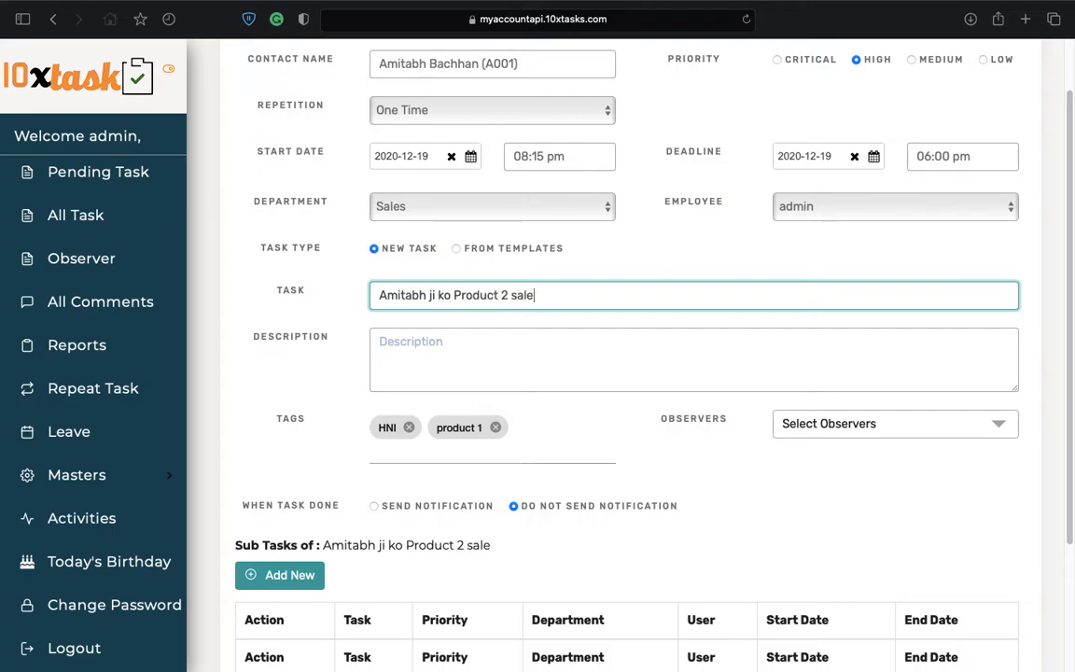
text( Karna hai.)
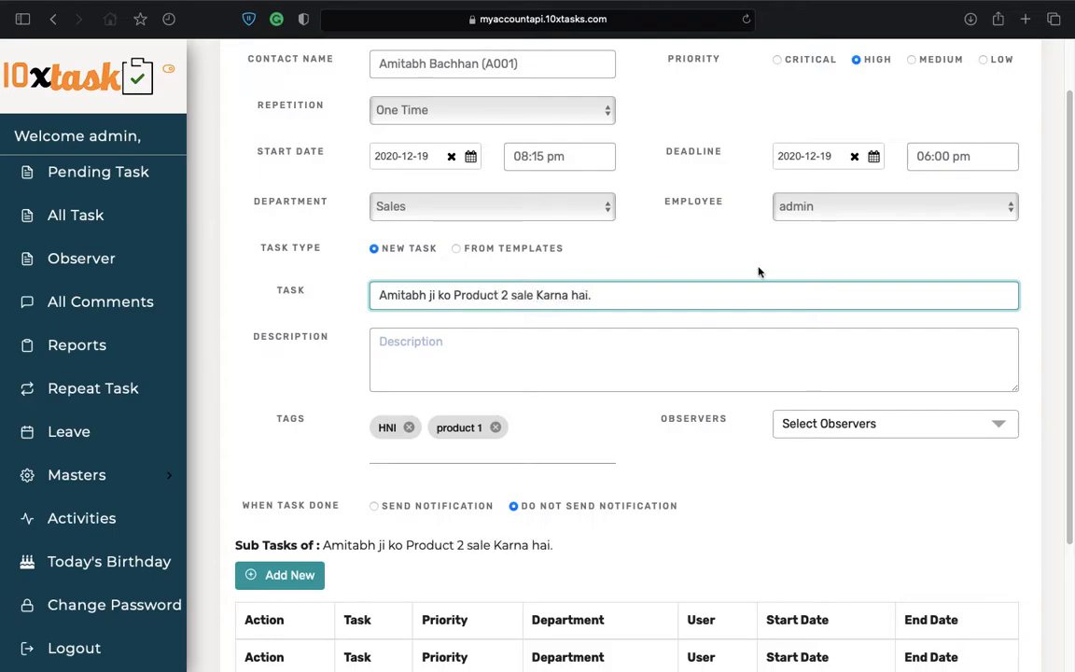
Step: Copy the task title into the description and put "Description of :" in front of it
triple_click(722, 299)
key(super+c)
click(619, 356)
key(super+v)
key(super+Left)
text(Description of :)
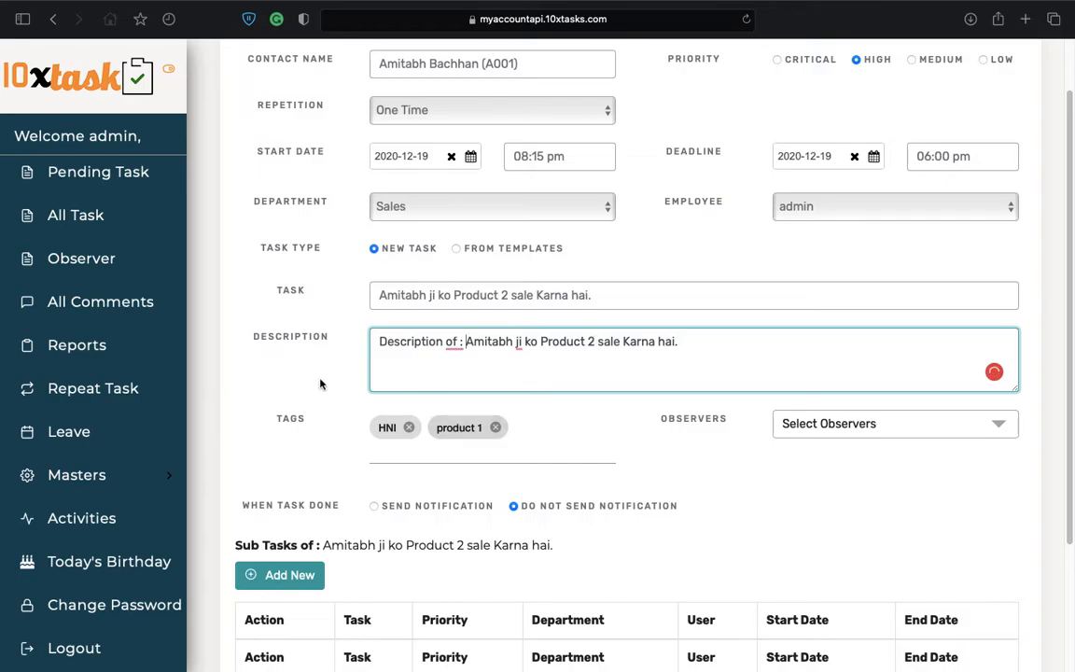
Step: Add a sub task to this task and set its start date to 19 December 2020
scroll(283, 372, down, 3)
scroll(389, 370, down, 1)
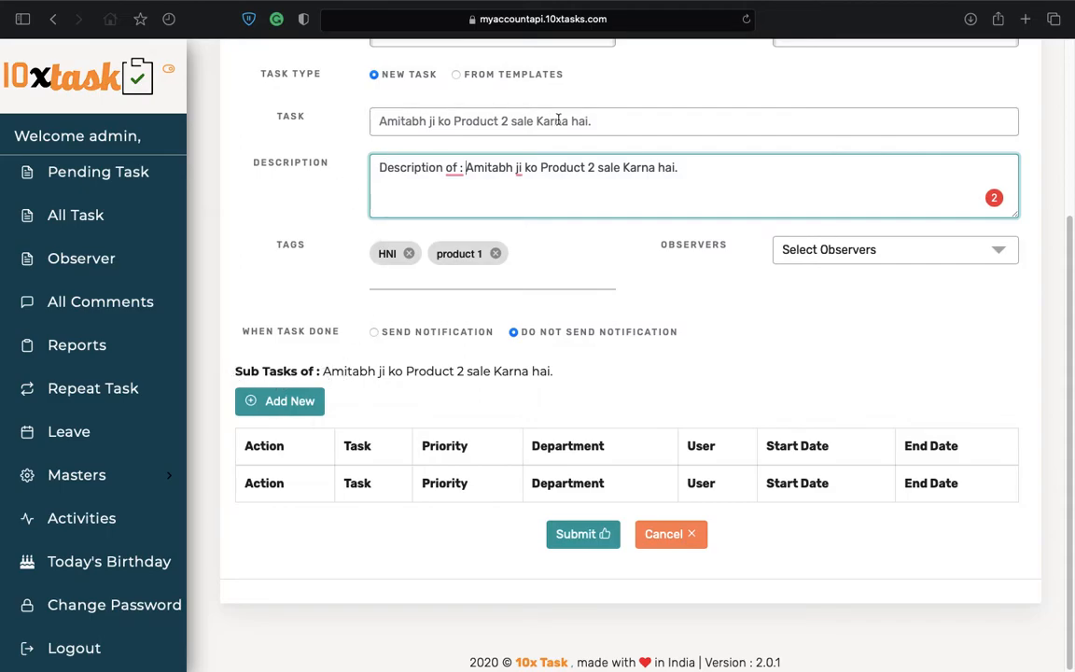
drag(329, 376, 564, 377)
click(582, 376)
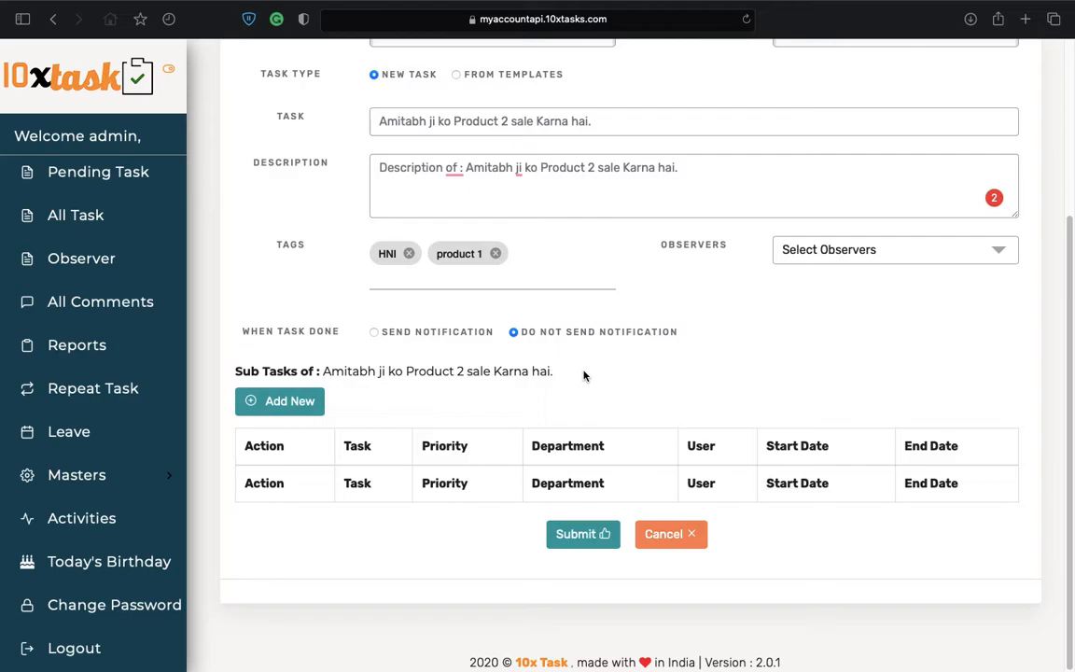
click(299, 407)
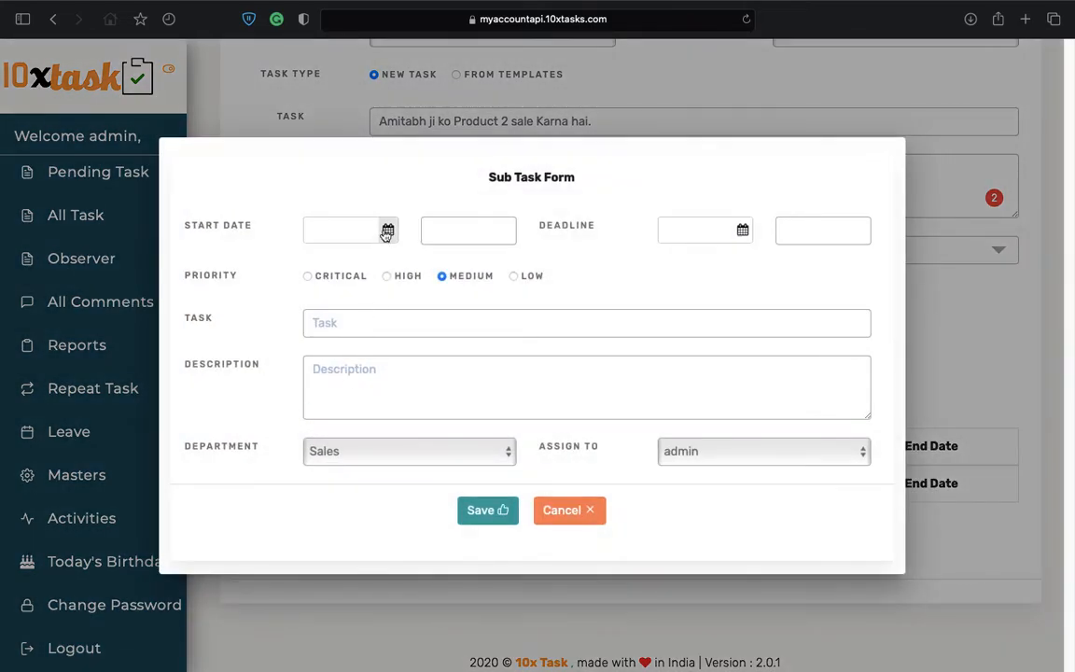
click(386, 233)
click(388, 211)
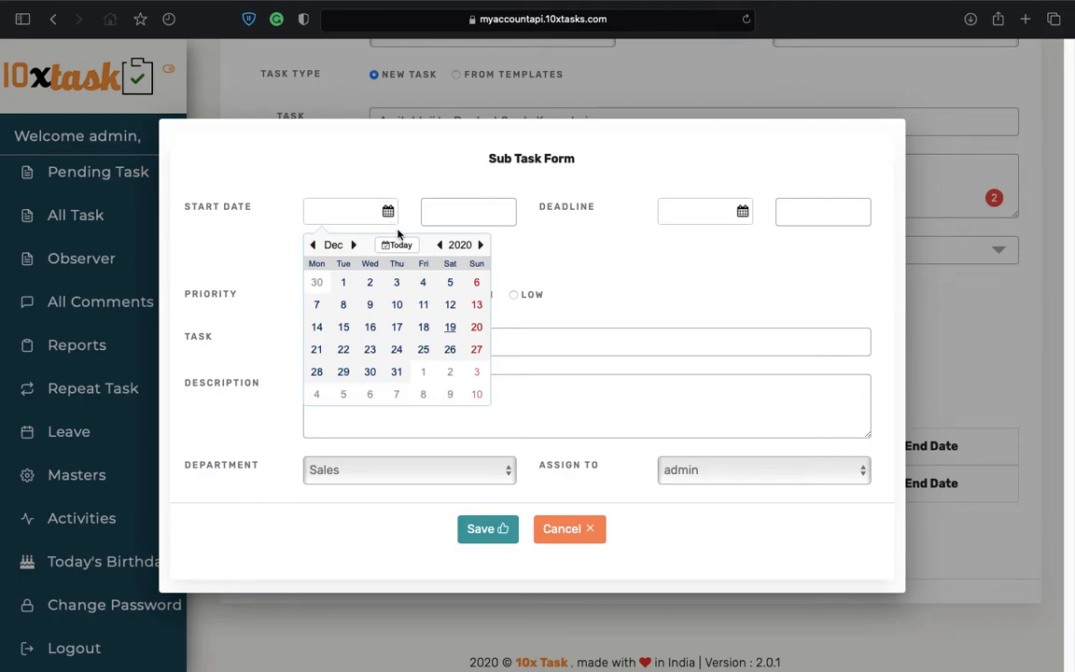
click(450, 329)
Step: Set the sub task's start time to 02:00 pm and its deadline time to 05:00 pm
click(478, 231)
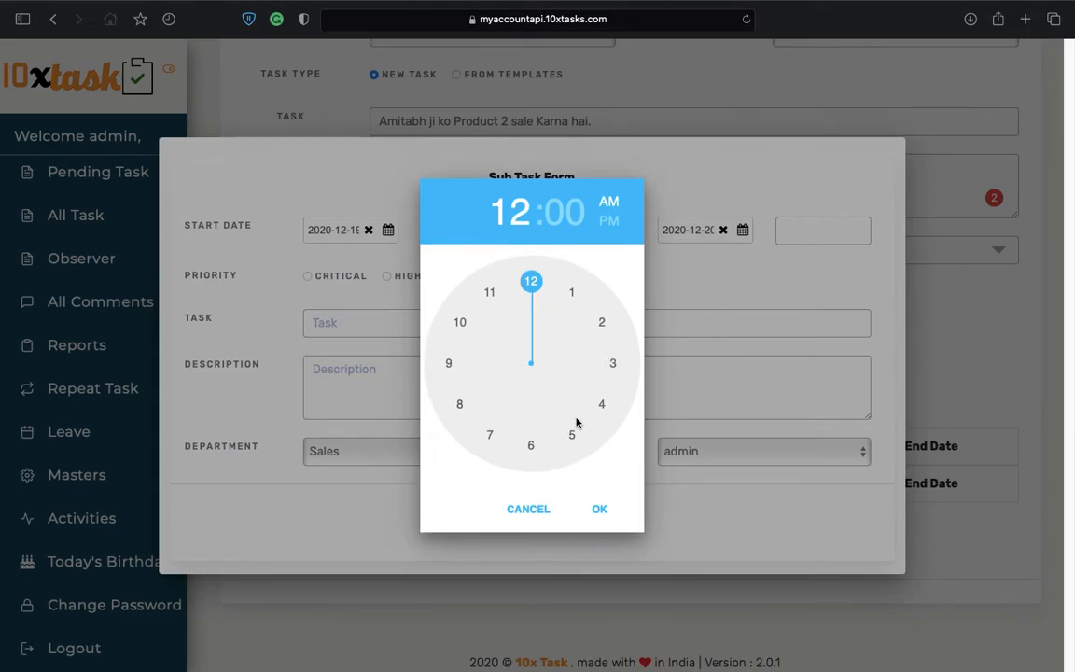
click(603, 321)
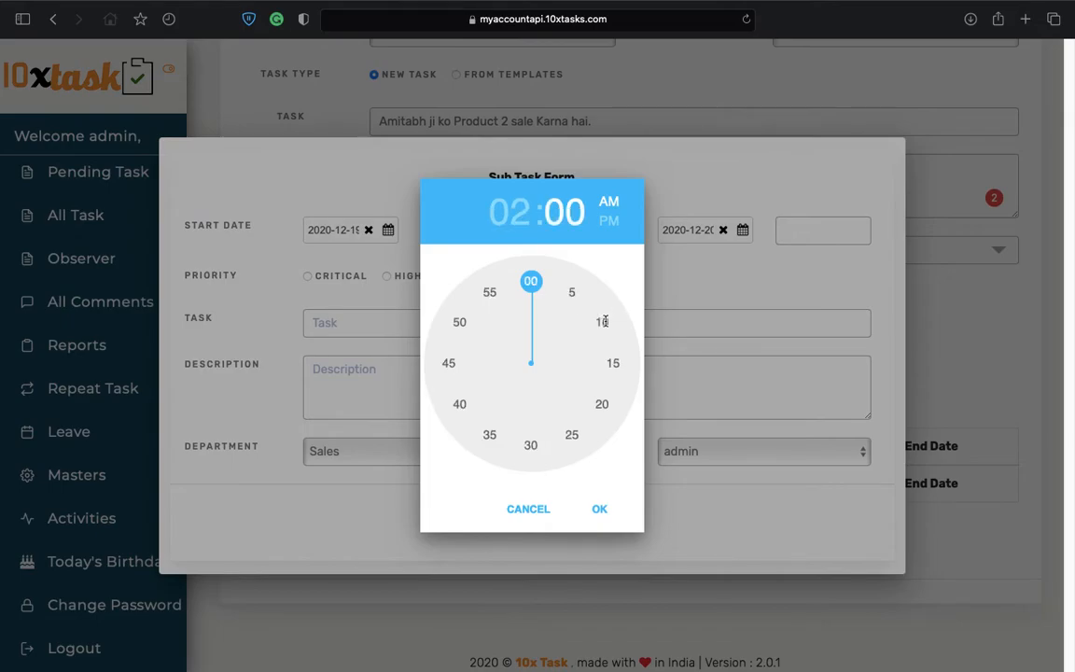
click(610, 221)
click(598, 509)
click(802, 230)
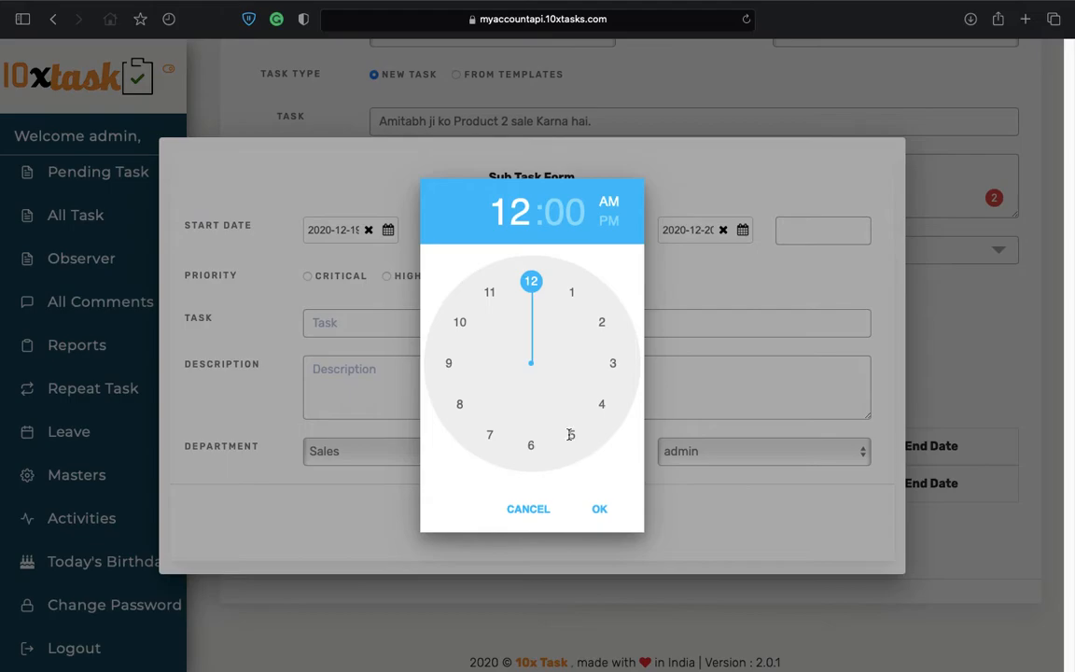
click(568, 434)
click(609, 221)
click(600, 509)
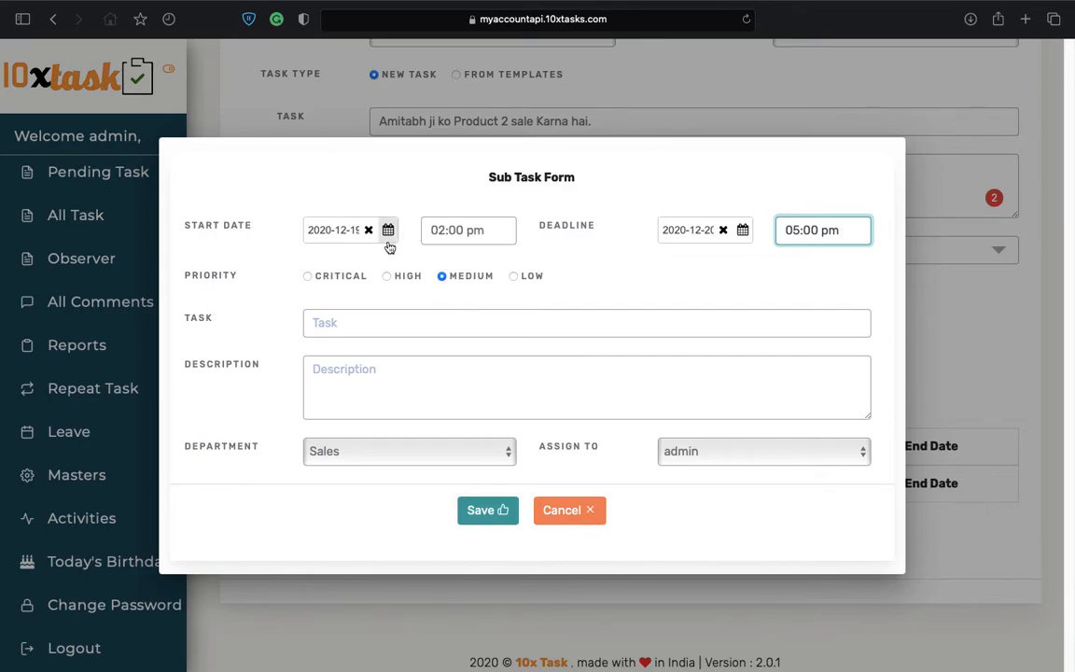
Step: Give the sub task High priority and the title "Amitabh ji ko call kar k appointment lens hai."
click(388, 277)
click(613, 322)
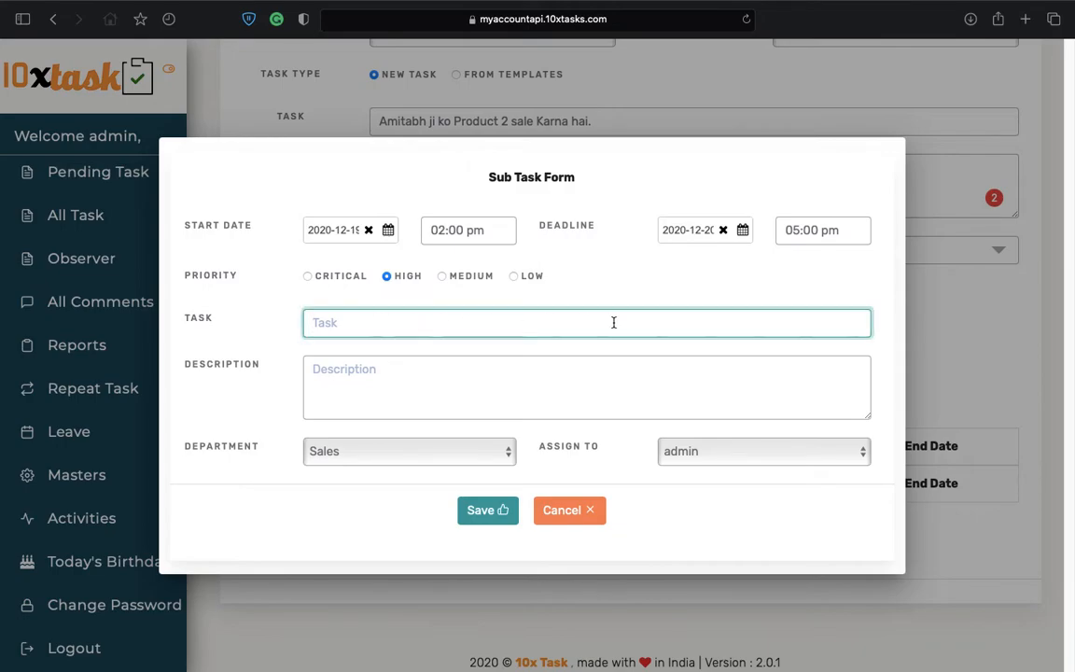
text(Amitabh ji ko call kar k appointment lens hai.)
Step: Enter "description of 1st sub task." as the sub task's description
key(Tab)
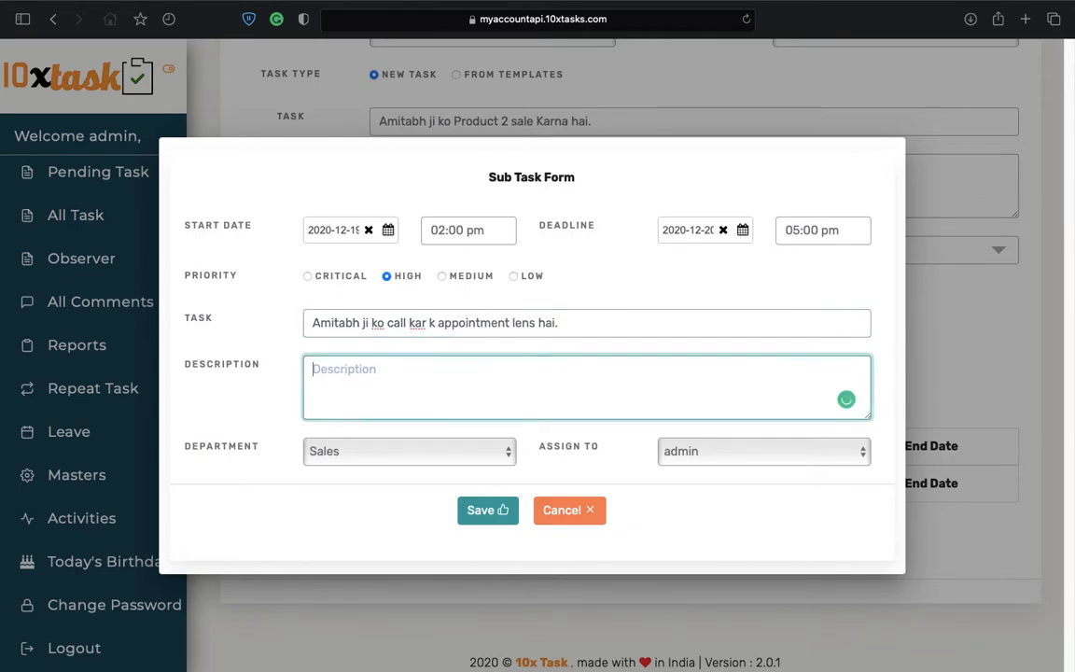
text(description of 1st sub )
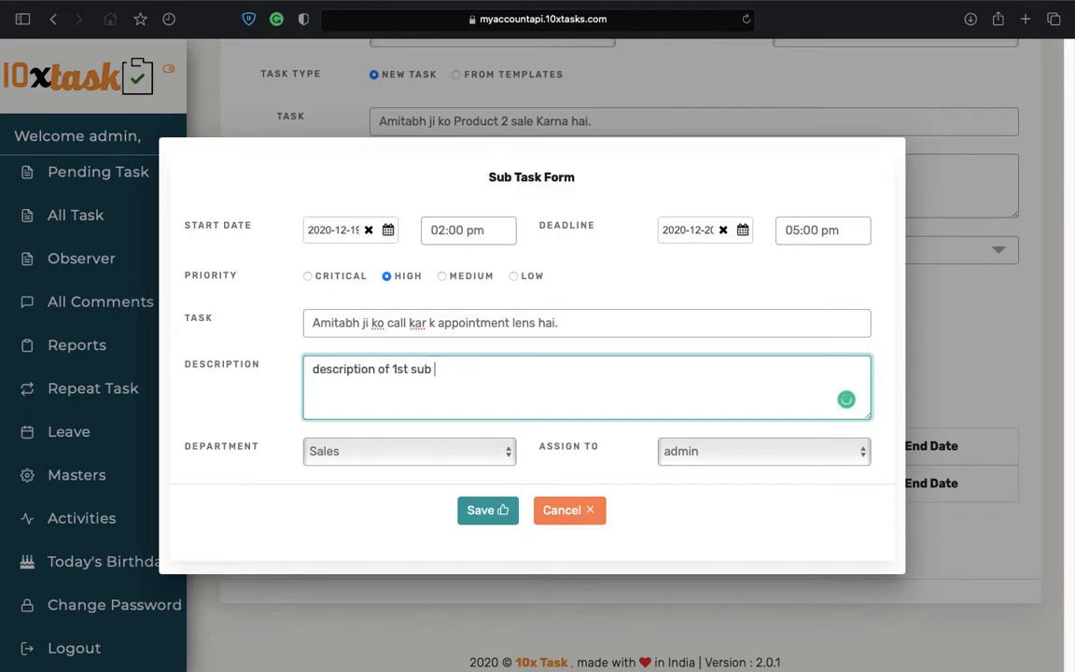
text(task.)
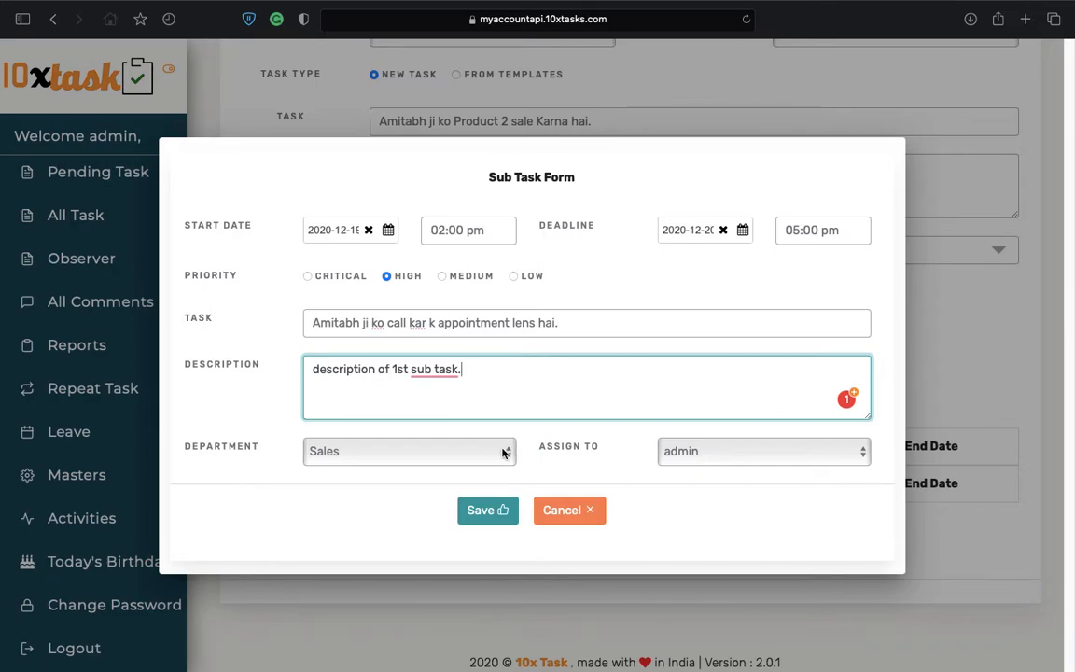
Step: Assign the sub task to Person 1 in the Sales department and save it
click(511, 449)
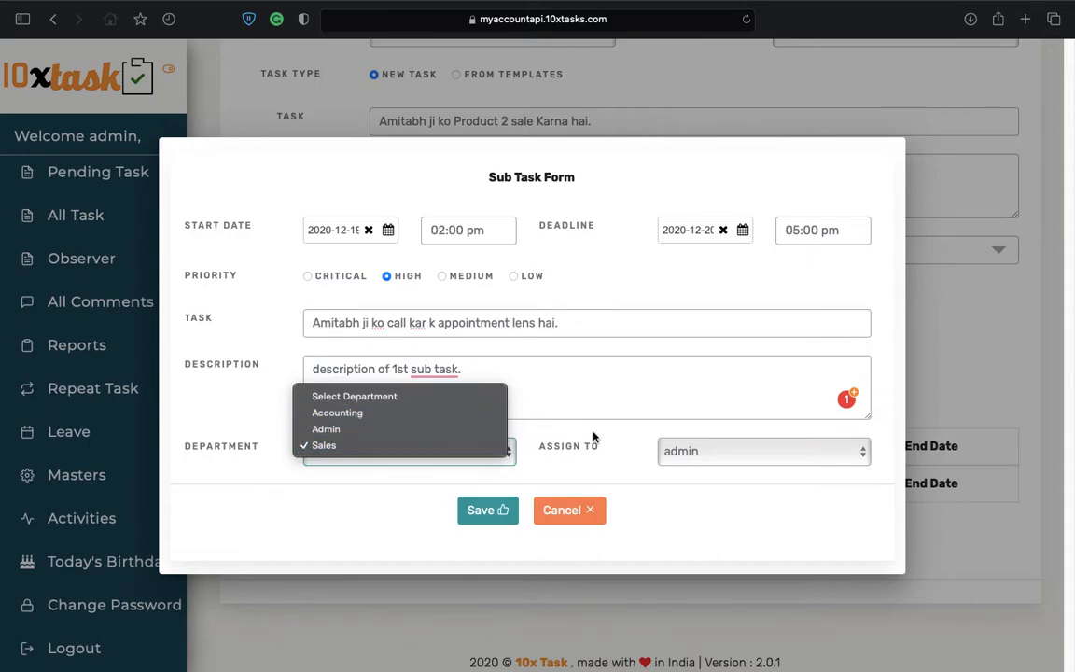
click(501, 445)
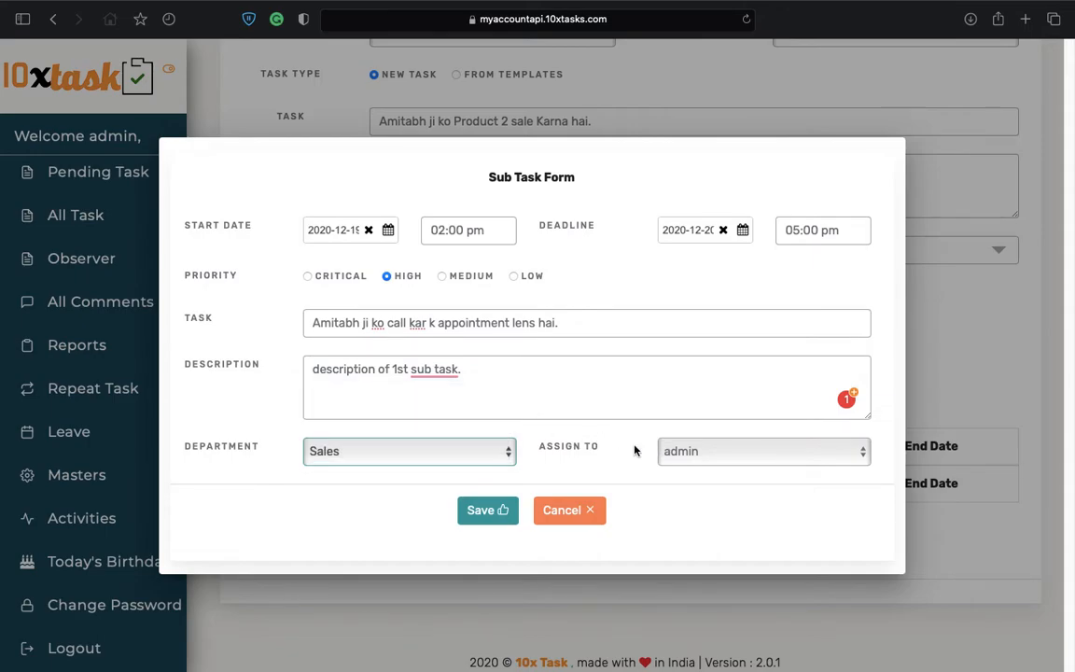
click(701, 455)
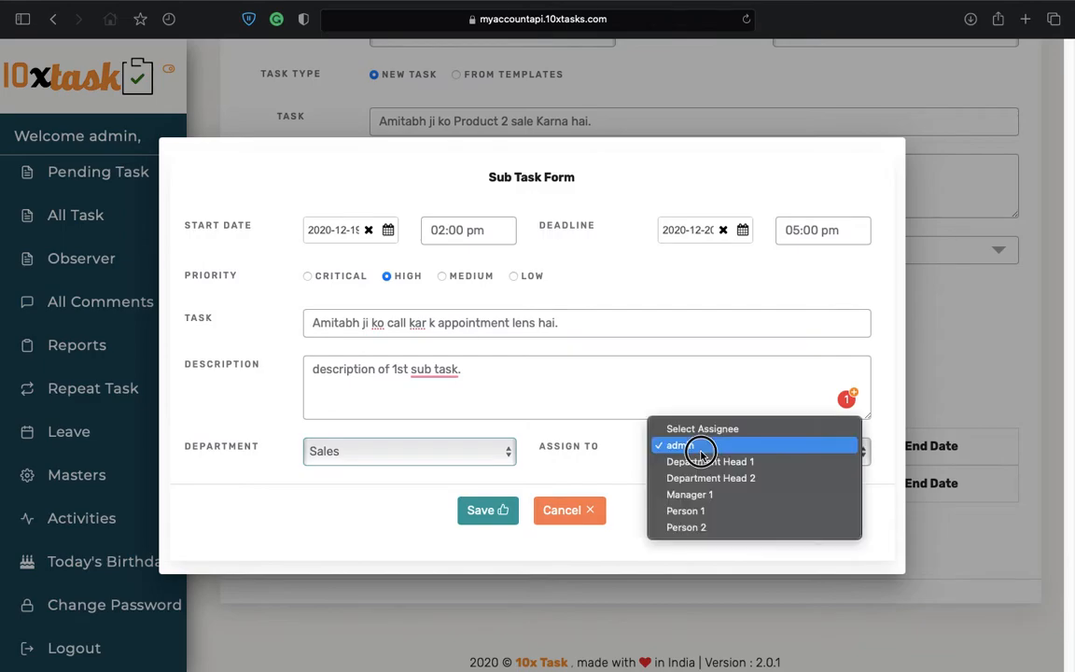
click(710, 513)
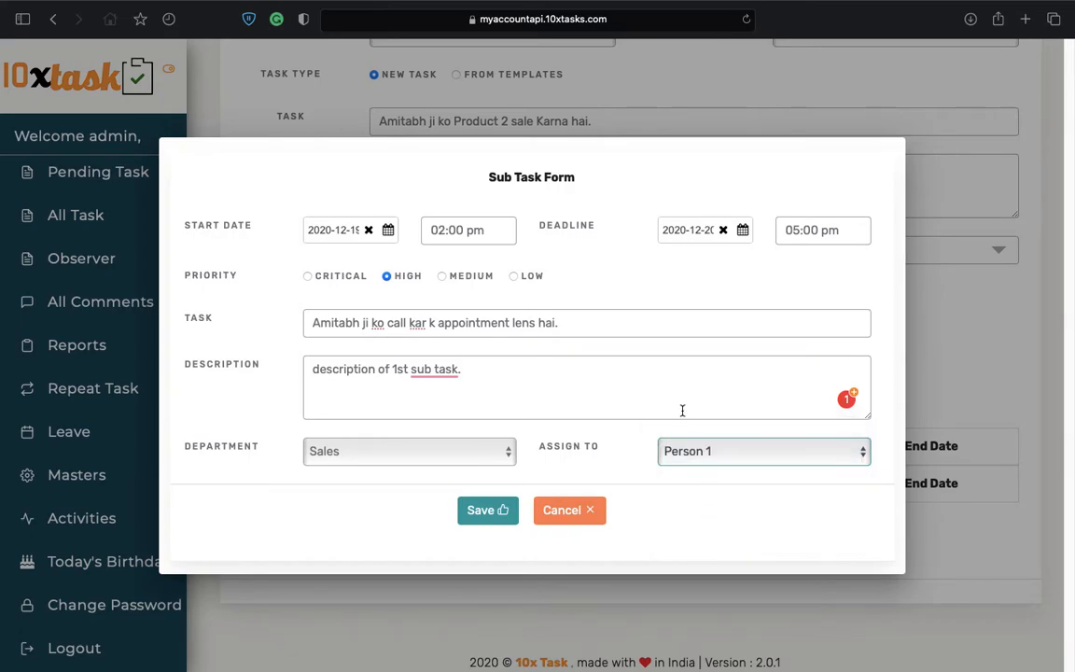
click(491, 510)
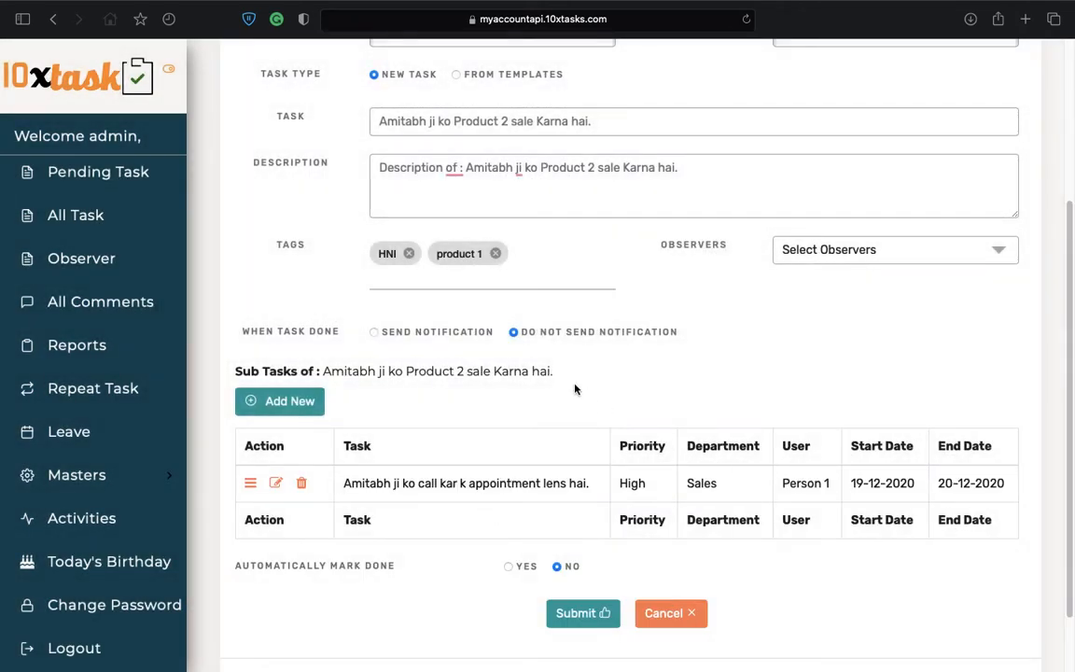
Step: Add a second sub task and set its start date to 21 December 2020
click(272, 401)
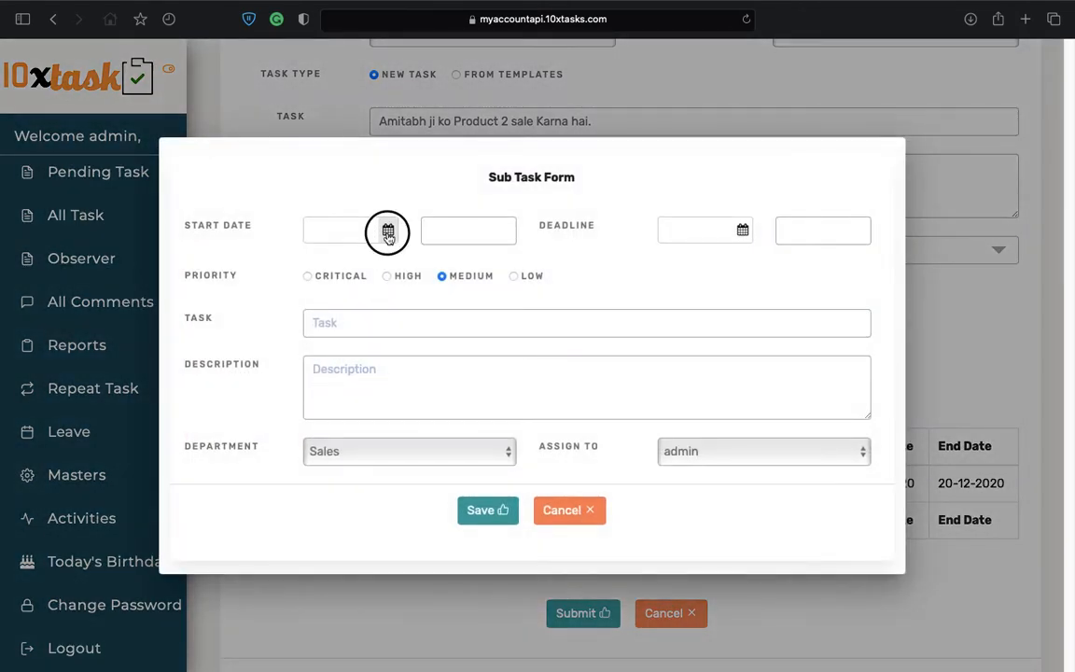
click(387, 231)
click(387, 212)
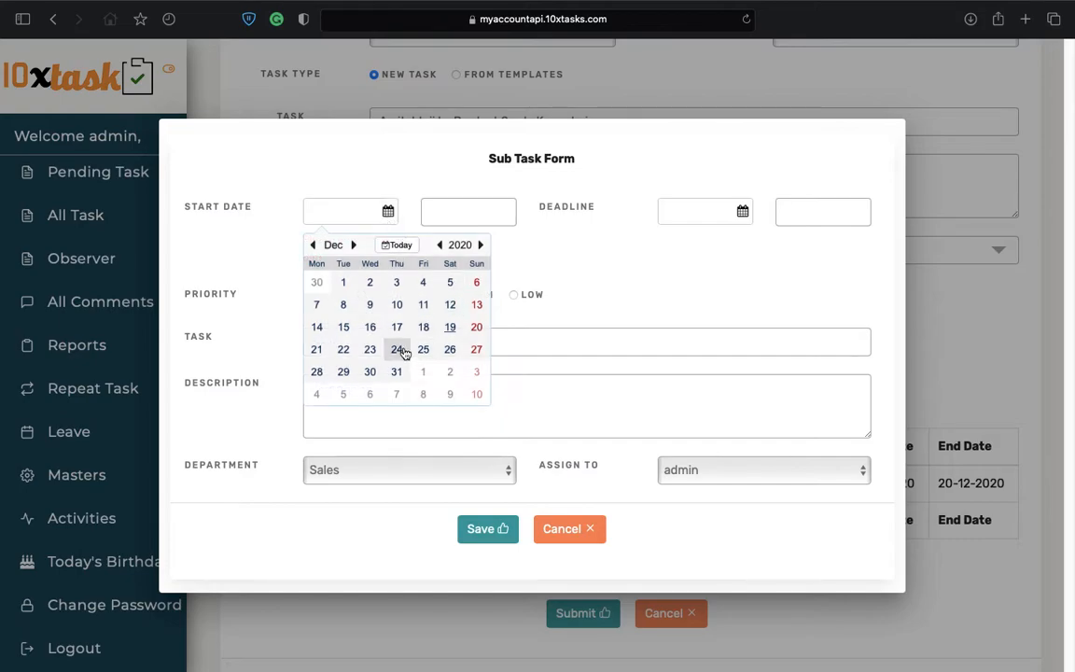
click(316, 349)
Step: Set the second sub task's start time to 12:00 pm and its deadline time to 03:00 pm
click(422, 231)
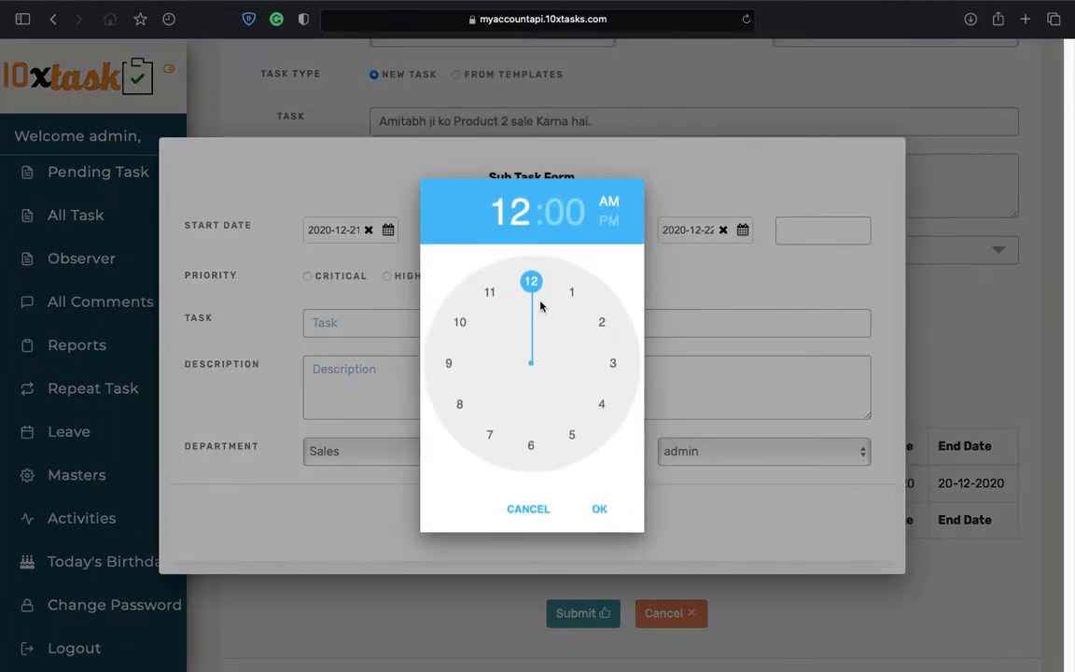
click(606, 221)
click(599, 509)
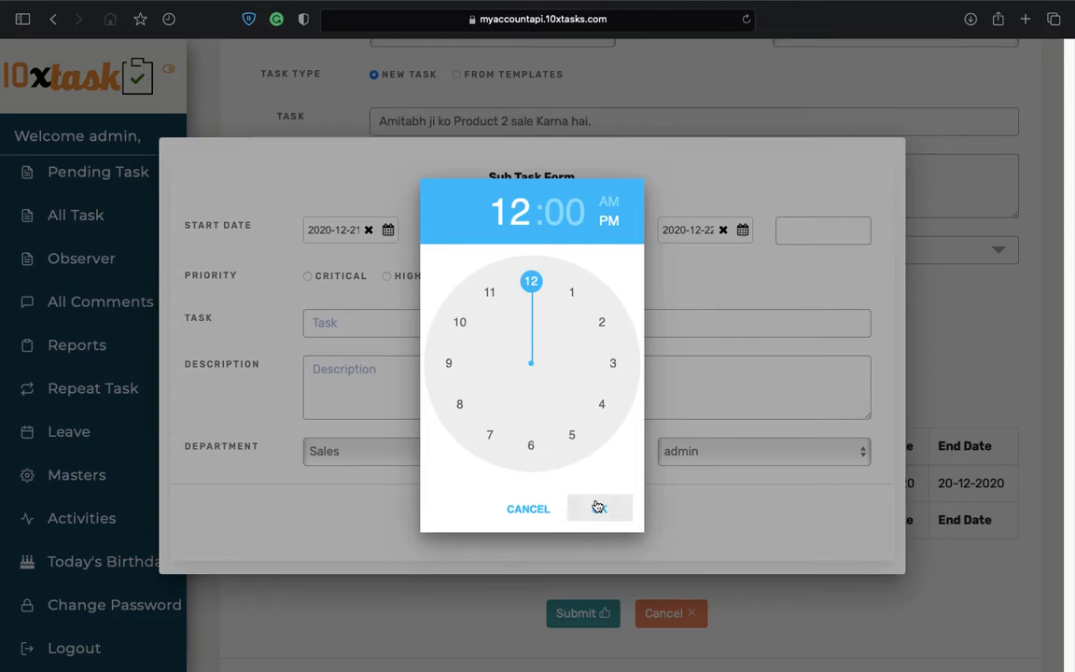
click(807, 226)
click(610, 366)
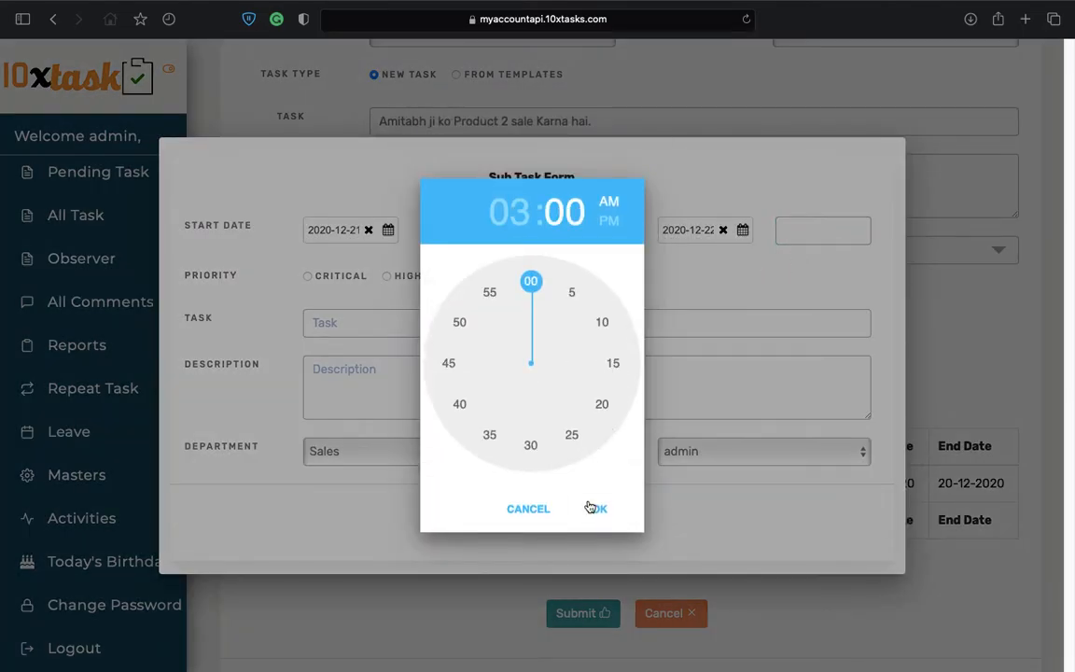
click(609, 221)
click(602, 511)
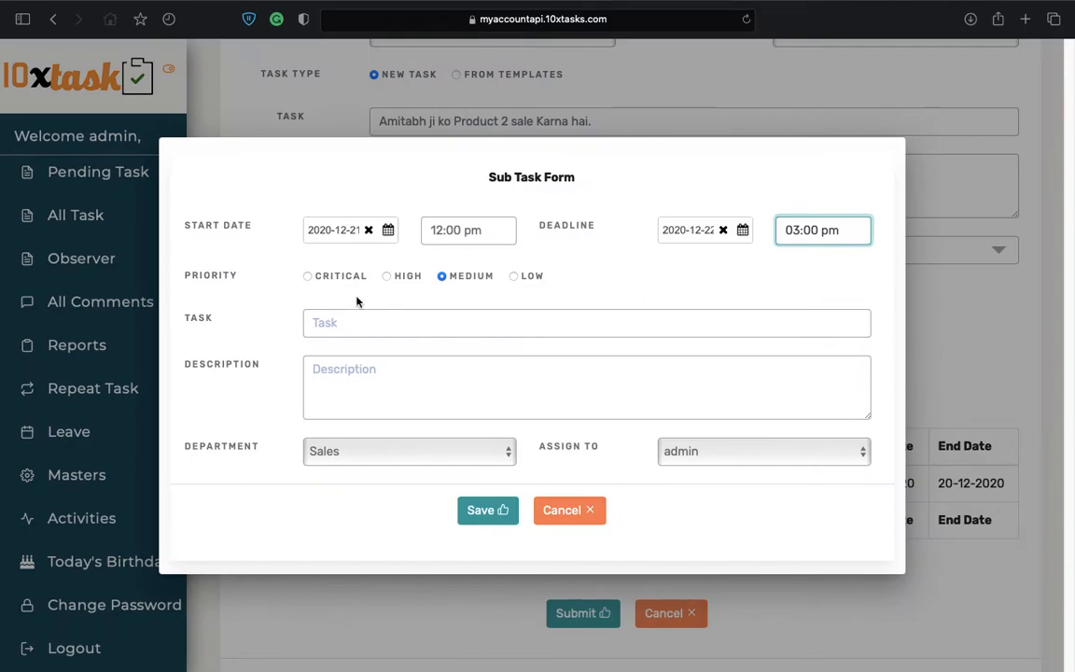
Step: Give the second sub task Critical priority and the title "Quotation send Karna hai product 2 ka"
click(309, 277)
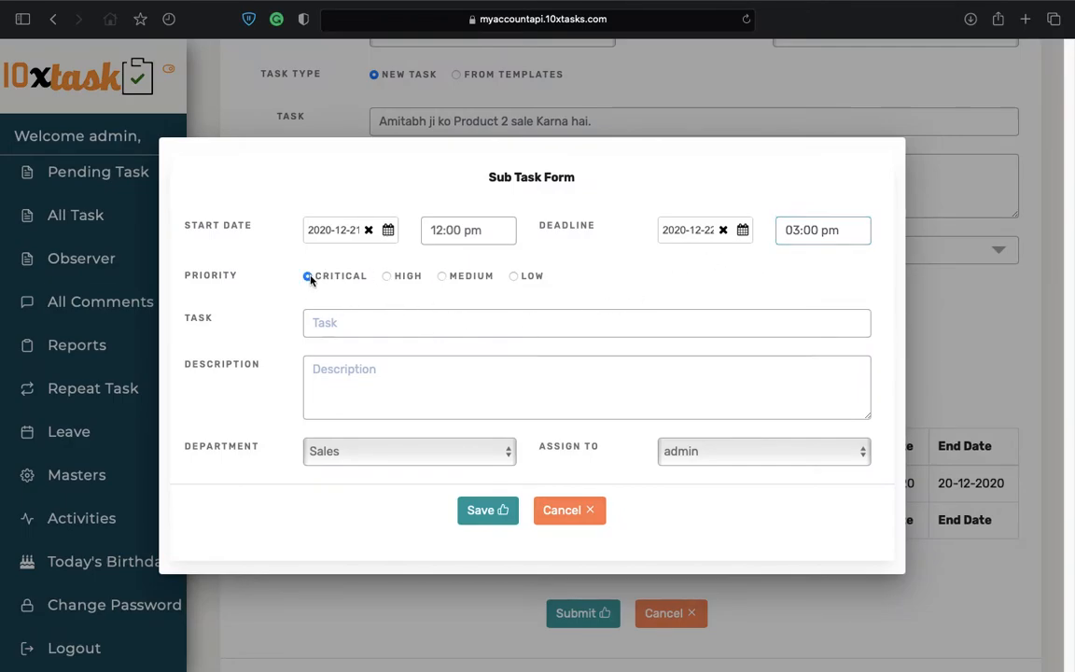
click(336, 319)
text(Quotation s)
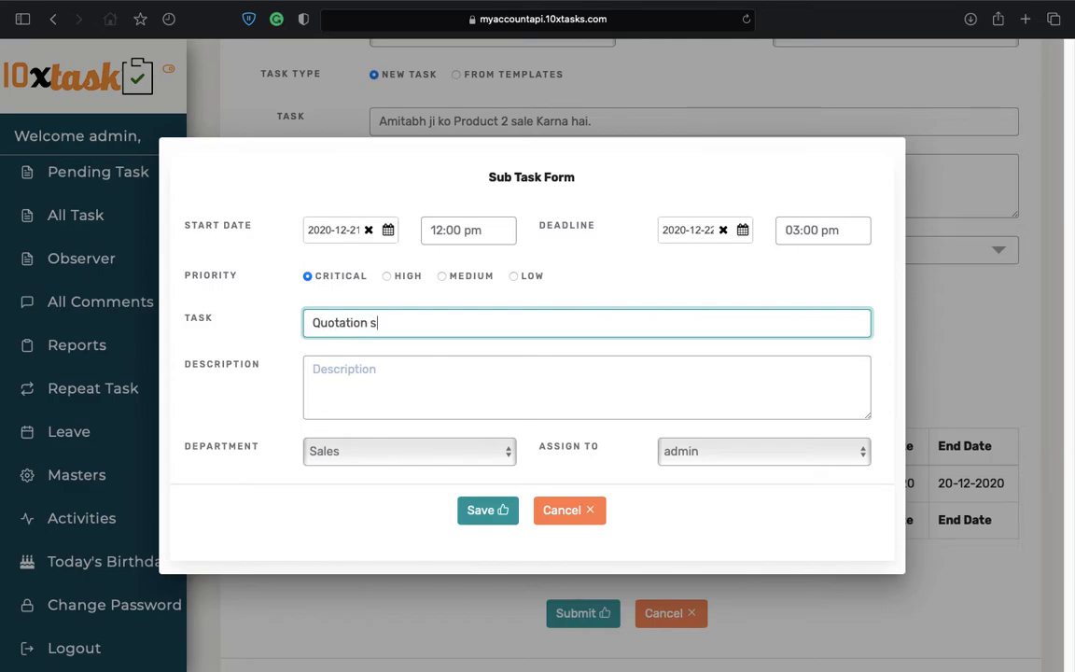
text(end Karna hai product 2 ka)
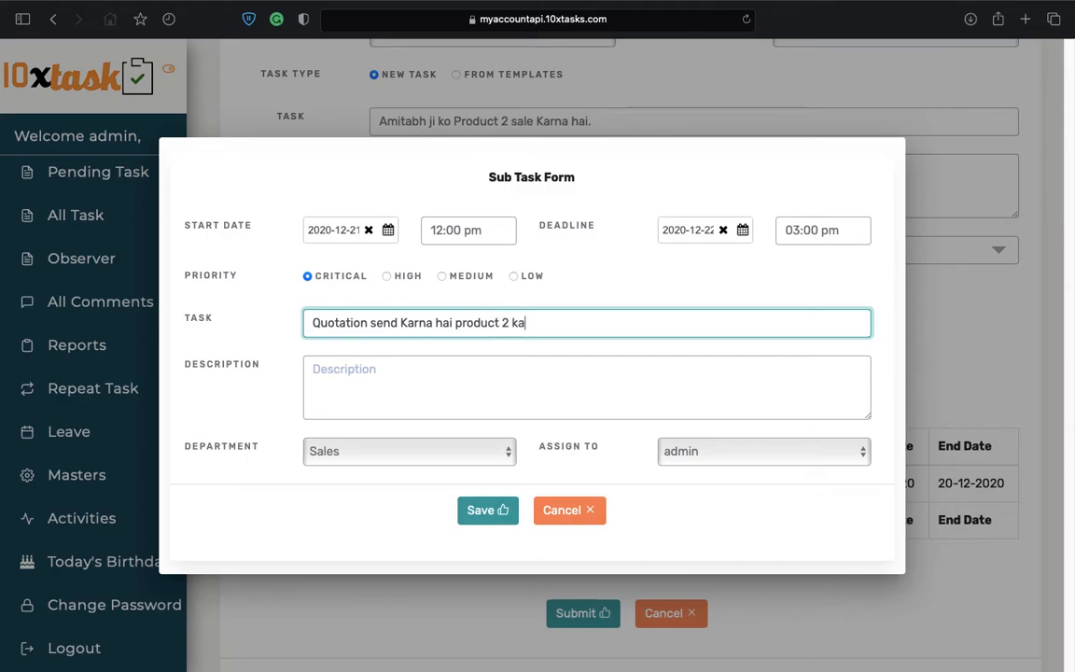
Step: Enter "description of sub-task 2" as the second sub task's description
click(846, 399)
text(description o)
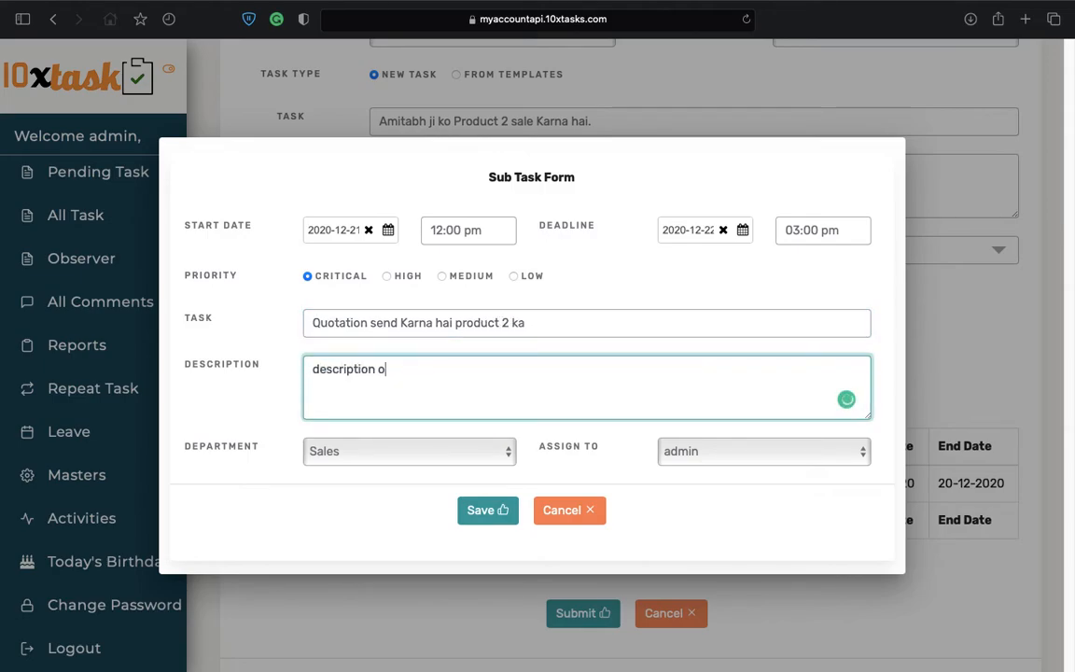
text(f sub-task 2)
Step: Assign the second sub task to Person 2 in the Sales department and save it
click(477, 452)
click(478, 446)
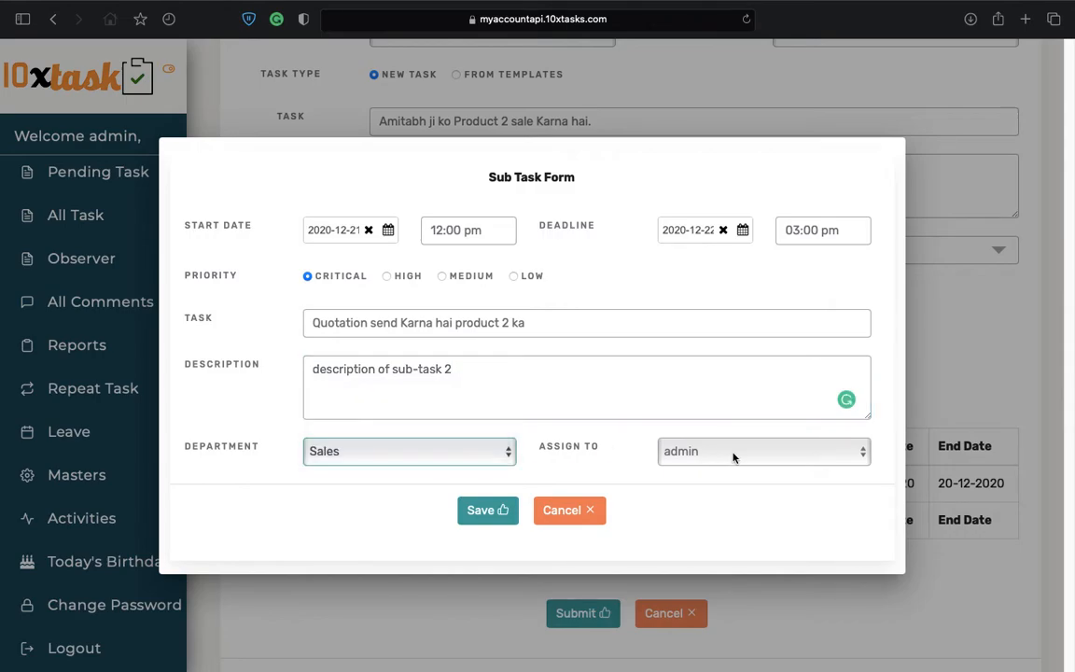
click(732, 456)
click(723, 527)
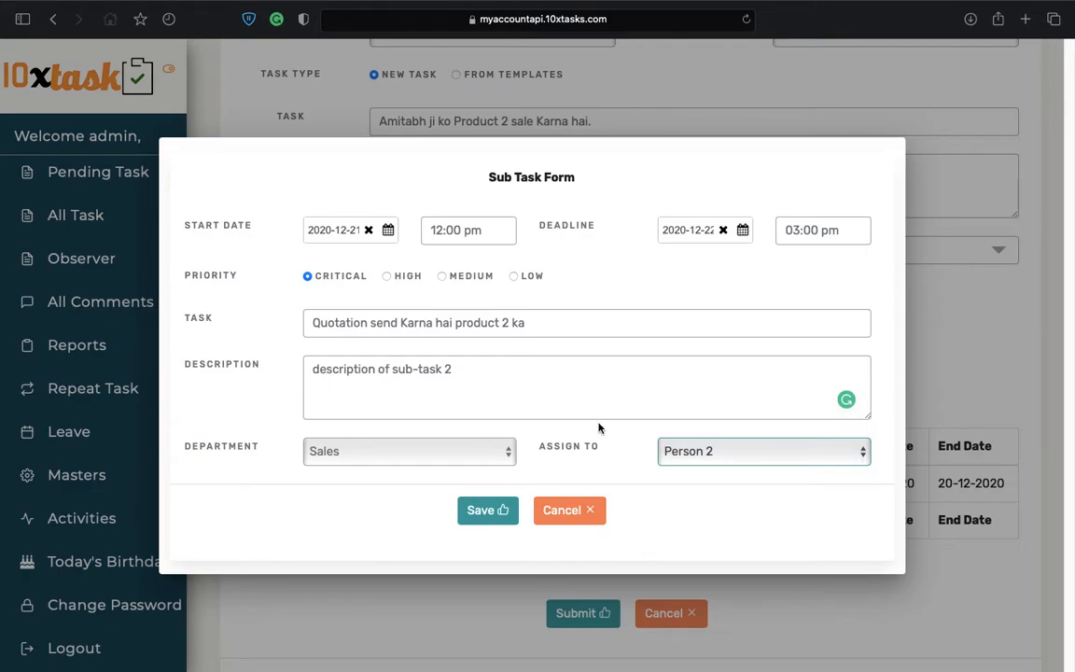
click(487, 510)
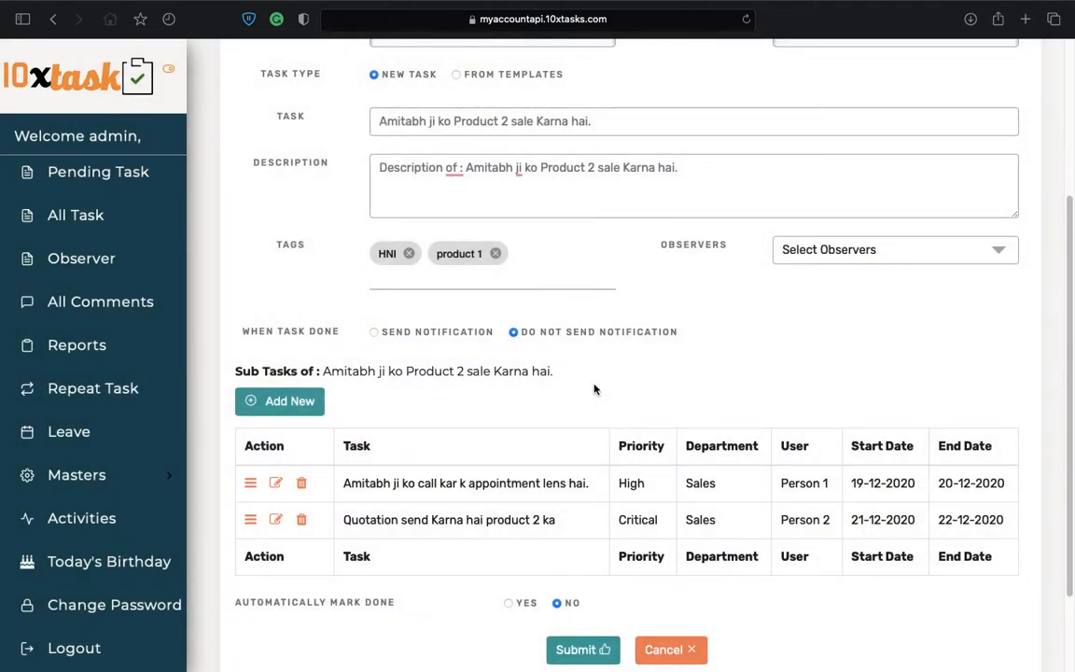
Step: Add a third sub task and set its start date to 23 December 2020
scroll(594, 393, down, 3)
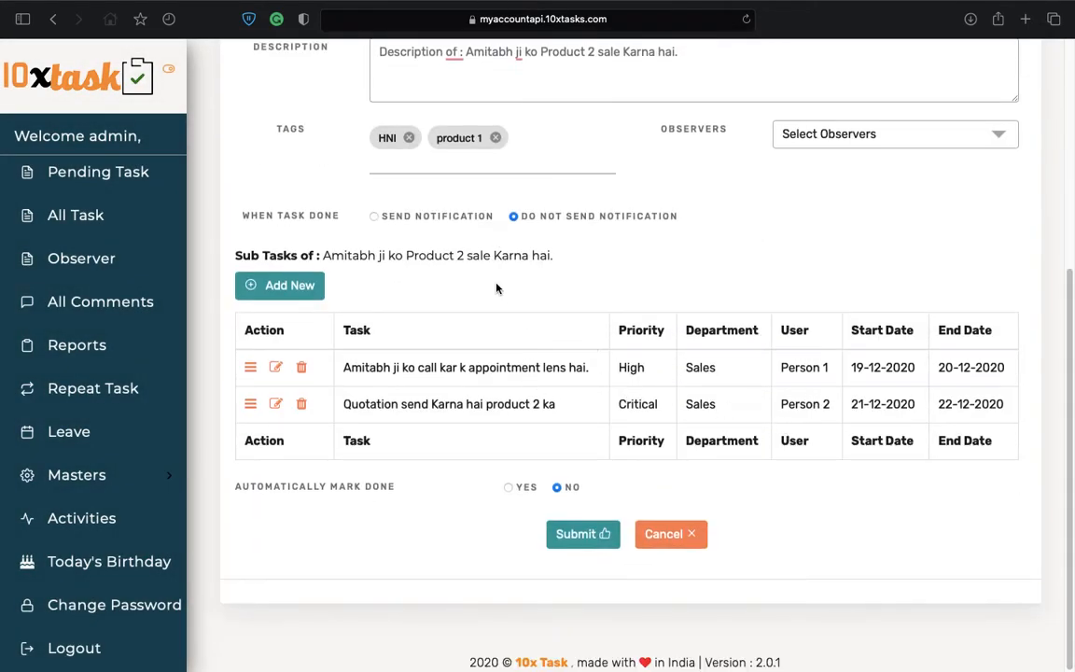
scroll(496, 289, up, 2)
click(299, 360)
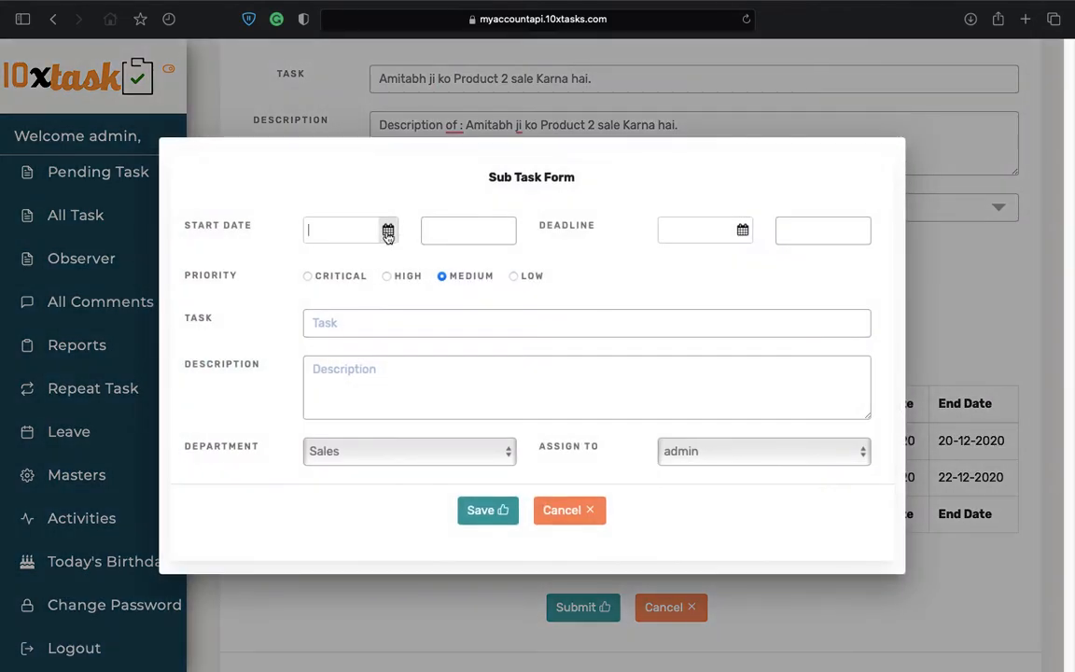
click(388, 213)
click(367, 348)
Step: Set the third sub task's start time to 01:00 pm and its deadline time to 05:00 pm
click(480, 232)
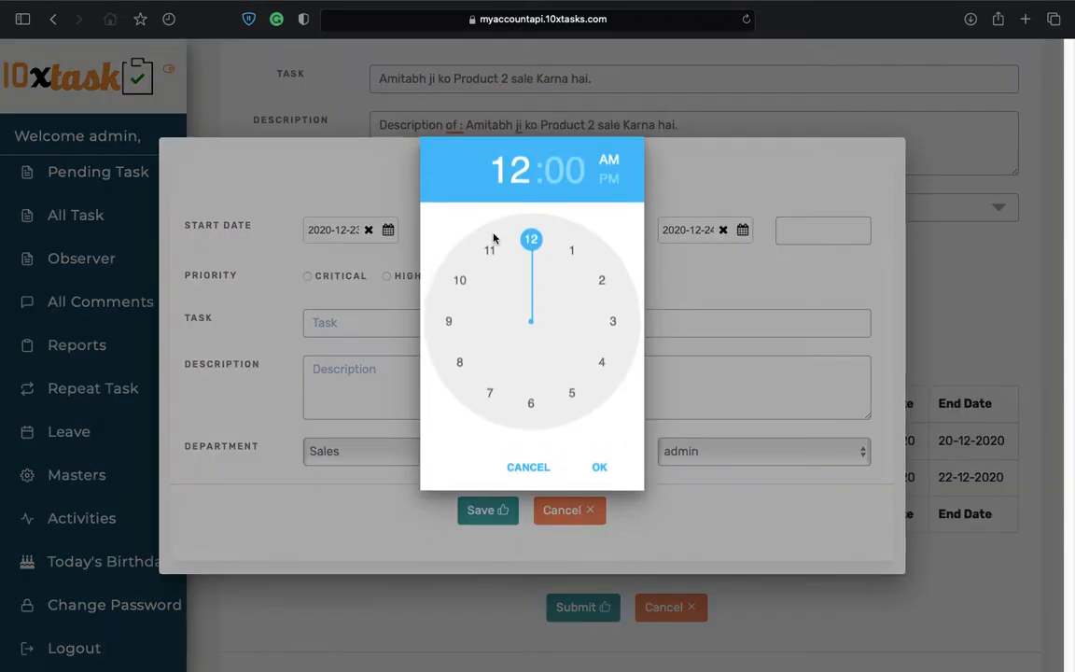
click(571, 293)
click(608, 221)
click(599, 525)
click(826, 231)
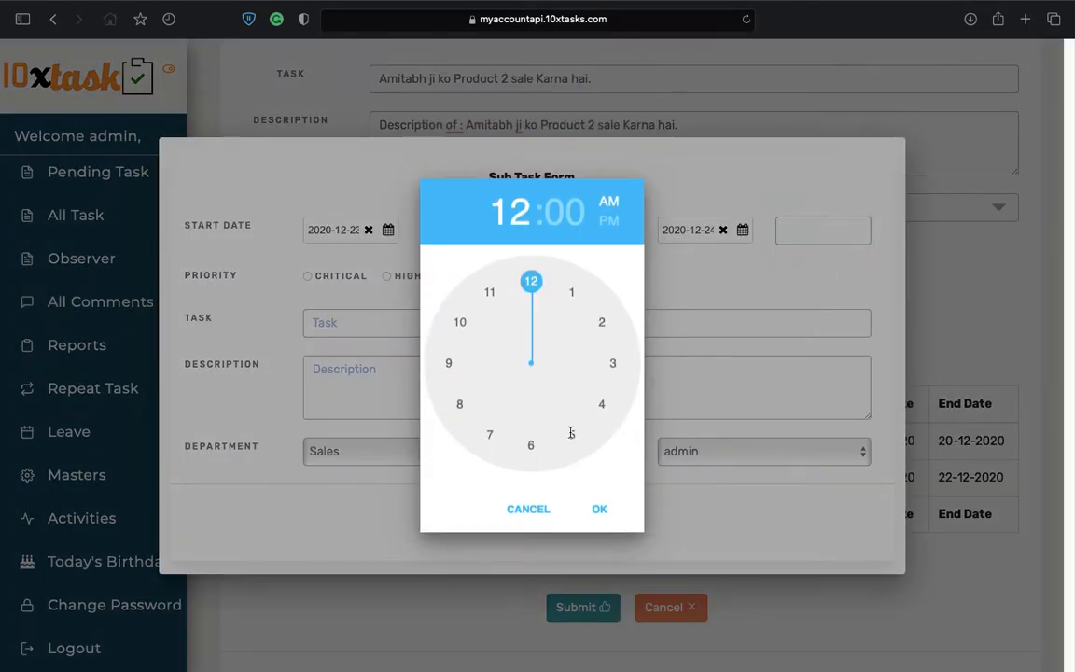
click(571, 432)
click(608, 221)
click(601, 509)
Step: Give the third sub task Critical priority and the title "Cheque collect karna hai."
click(307, 275)
click(377, 327)
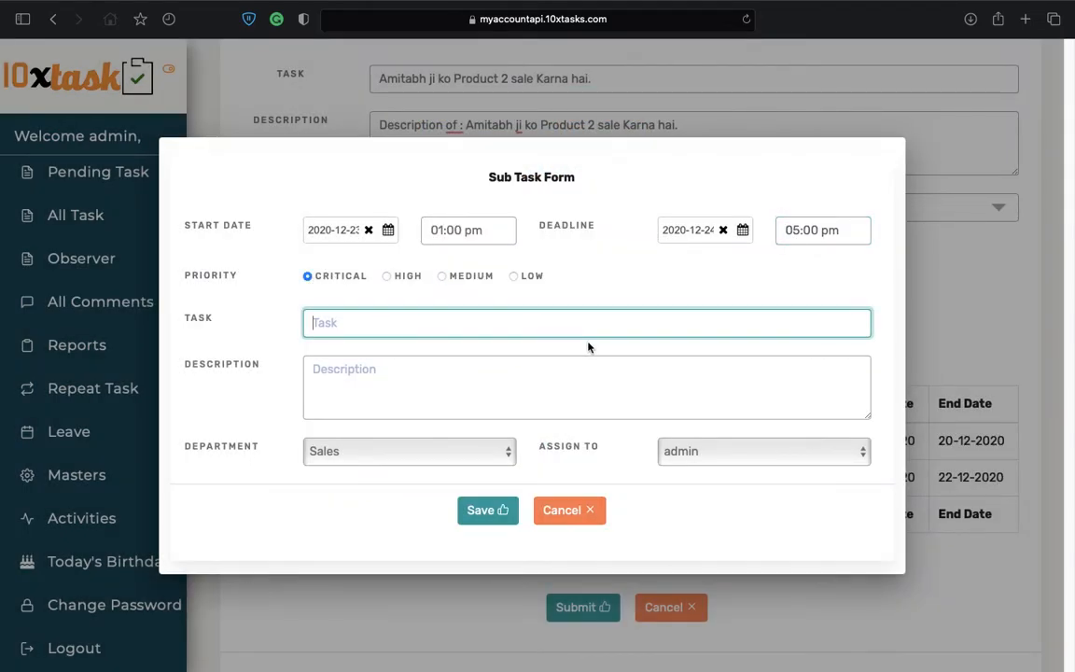
text(Cheque collect karna hai.)
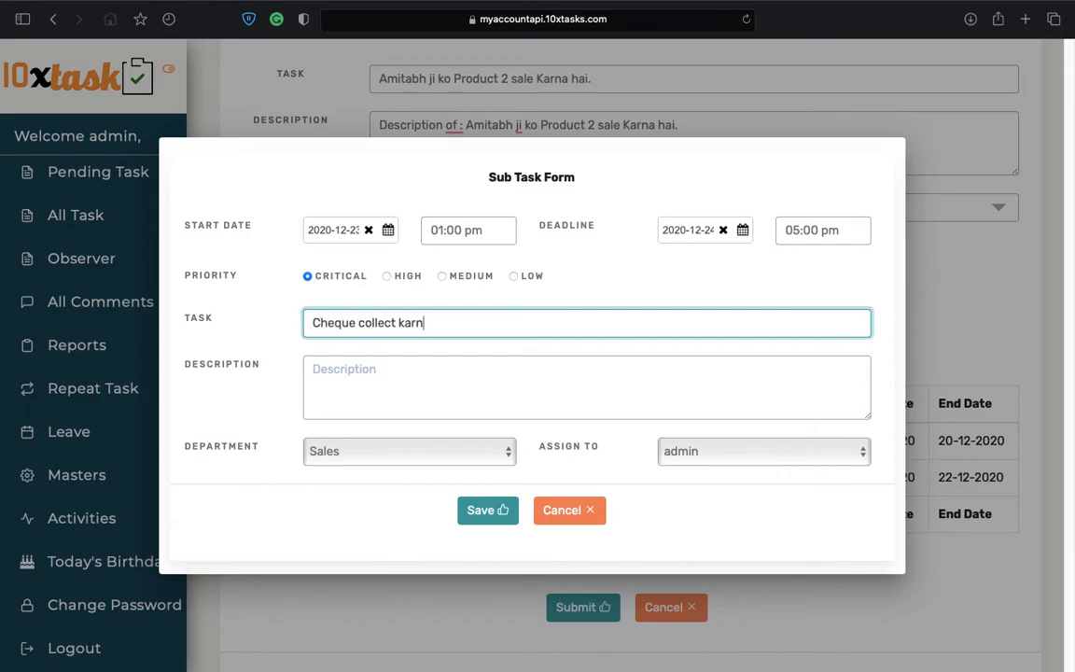
Step: Enter "description of sub task 3" as the third sub task's description
key(Tab)
text(description of )
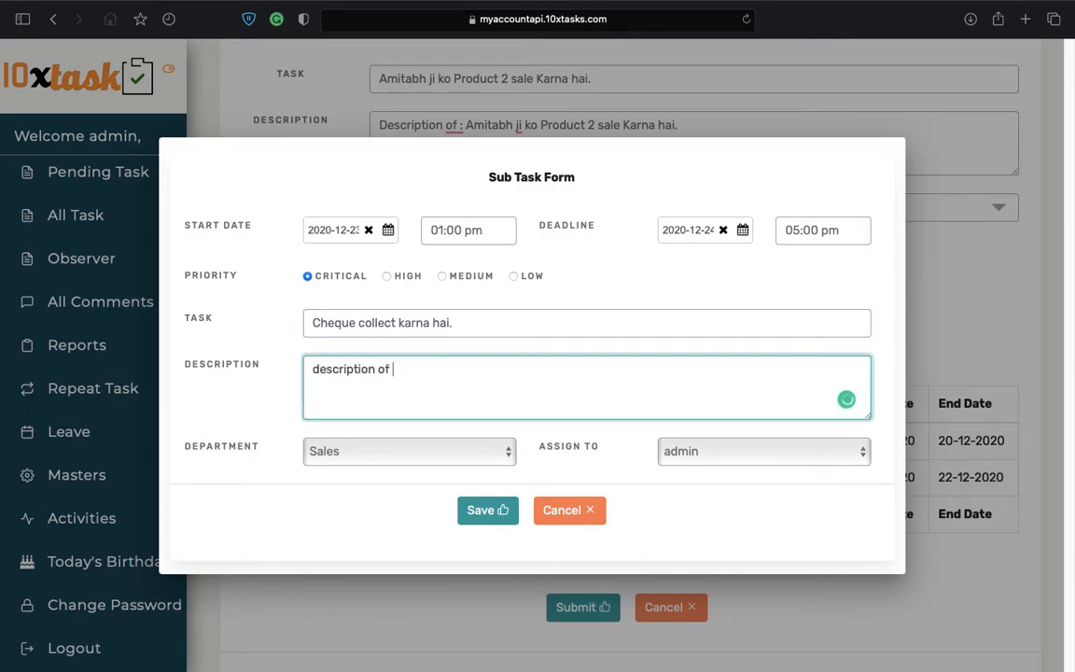
text(sub task 3)
Step: Assign the third sub task to Department Head 2 in the Accounting department and save it
click(467, 450)
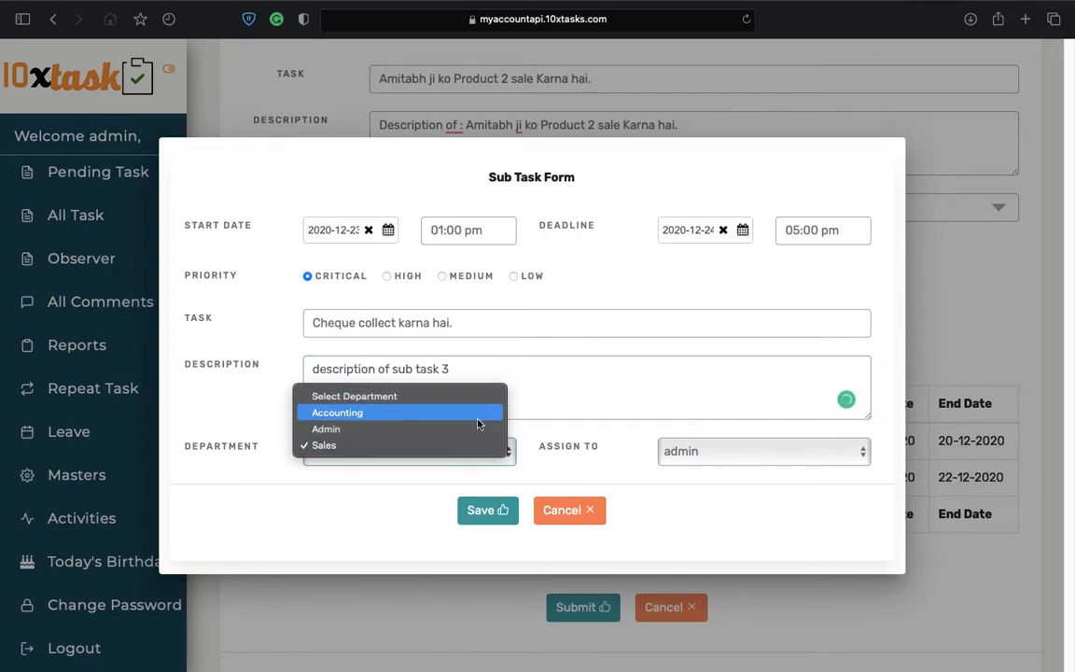
click(477, 419)
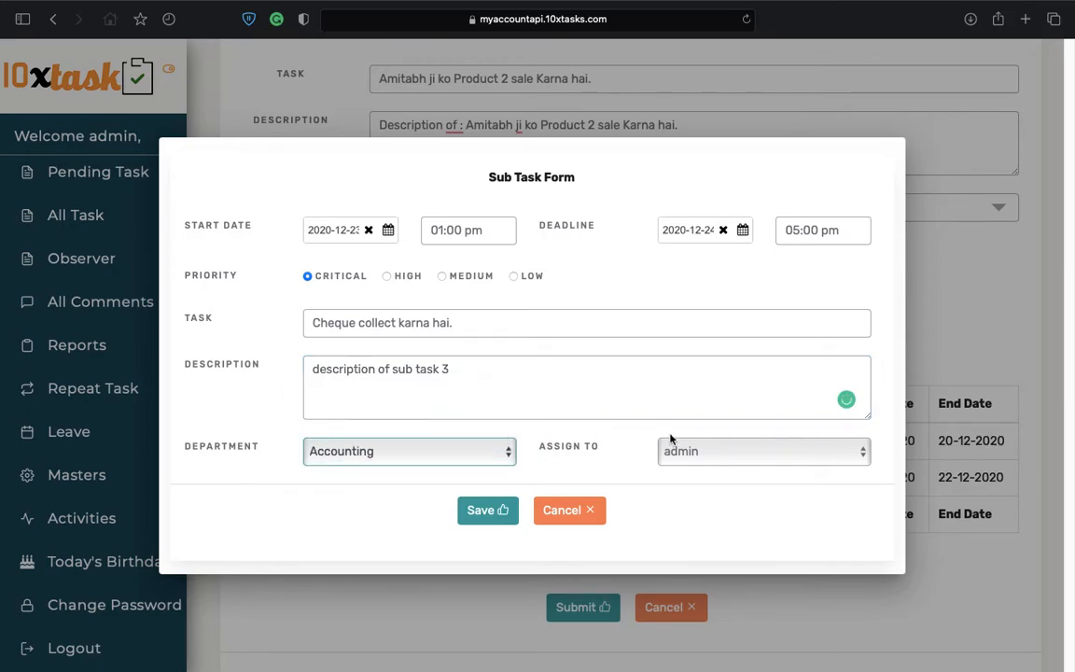
click(695, 450)
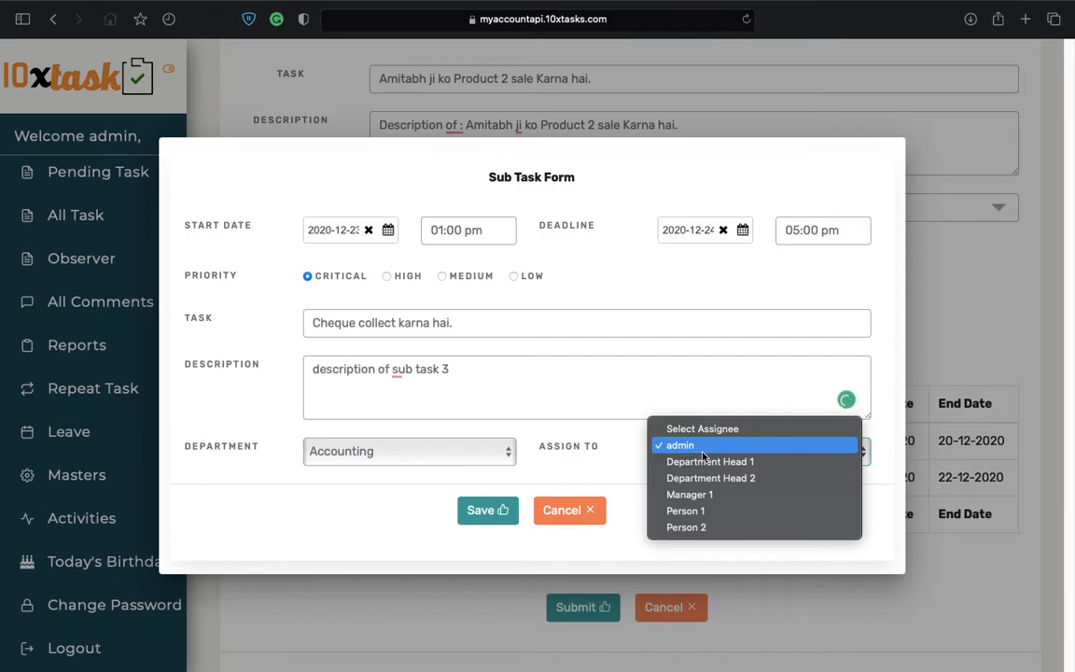
click(716, 478)
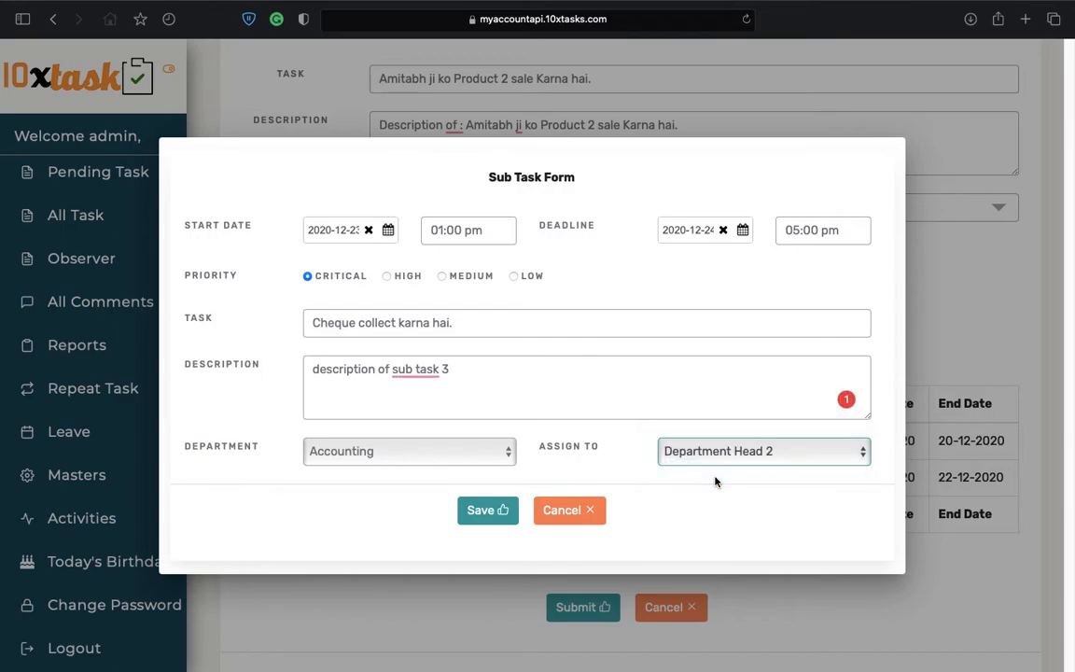
click(480, 515)
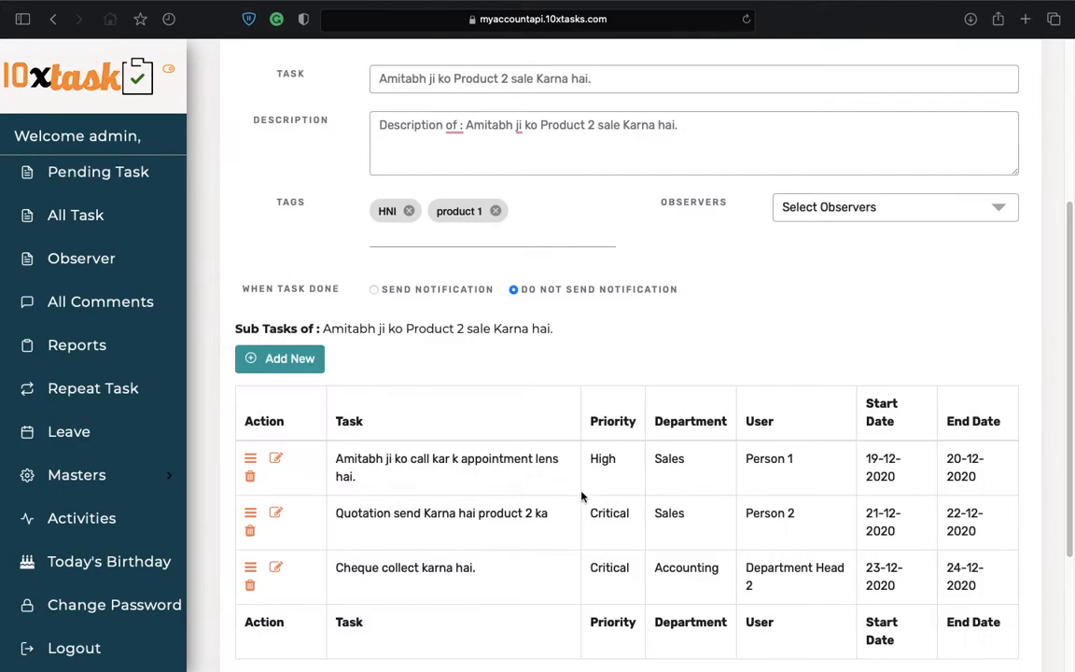
Step: Try reordering the sub tasks by moving "Cheque collect karna hai." to the first place and back to the last
scroll(581, 497, down, 1)
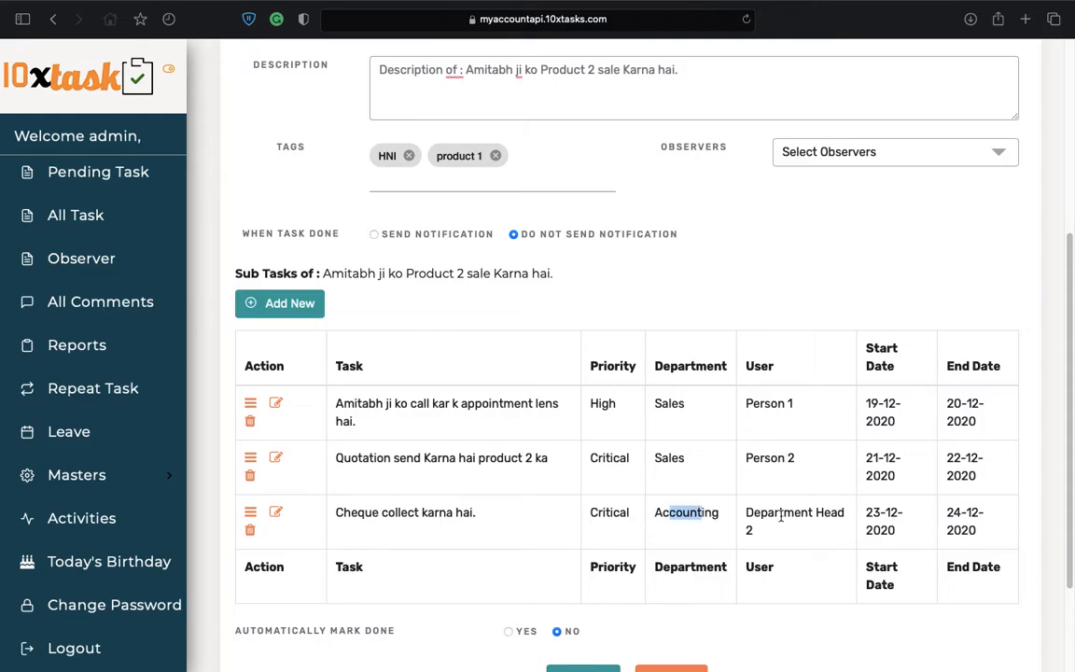
scroll(789, 534, down, 1)
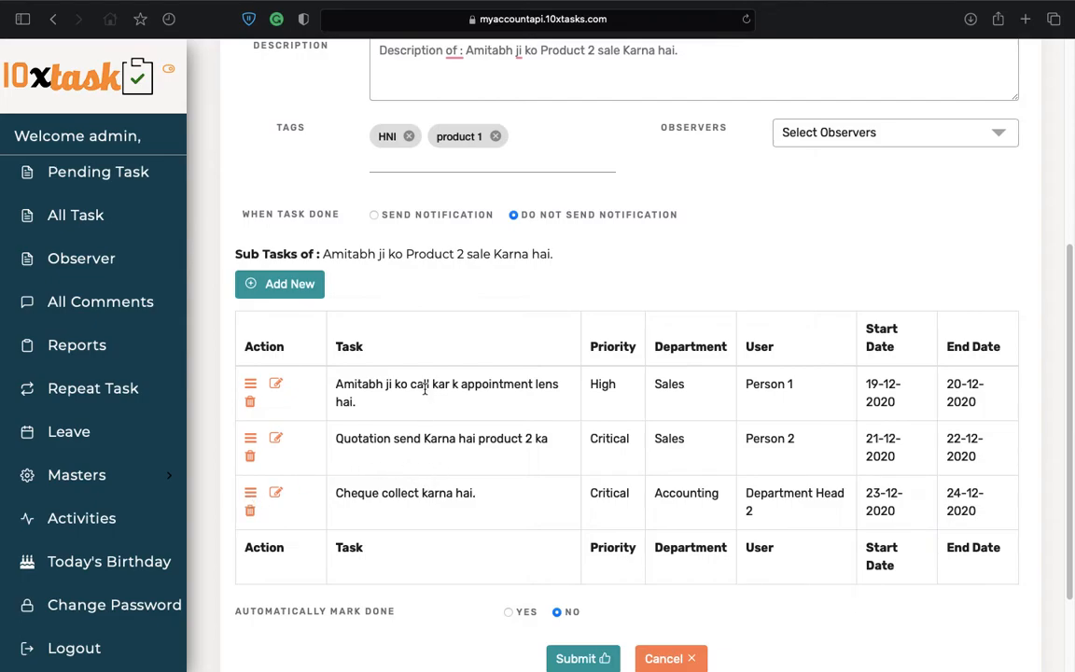
click(252, 498)
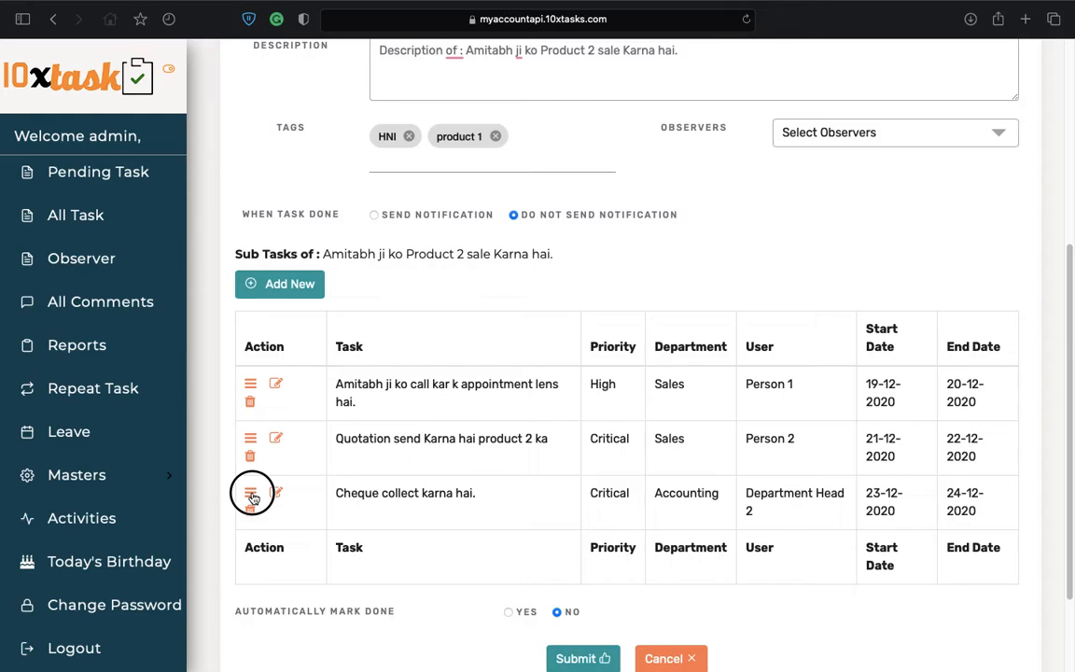
drag(252, 499, 272, 401)
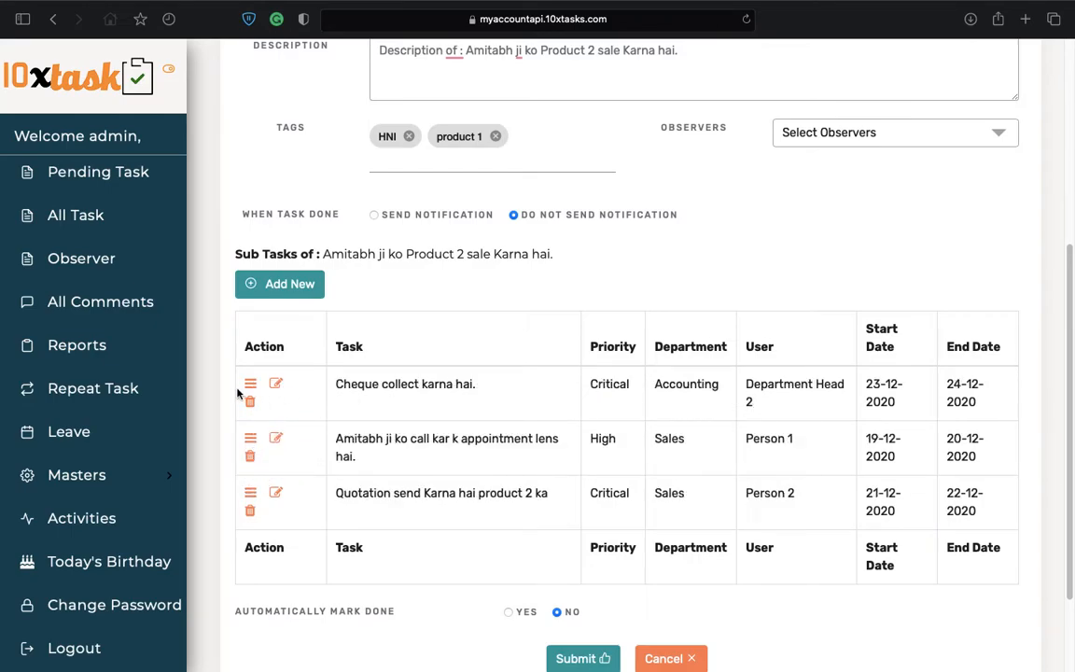
drag(253, 394, 259, 499)
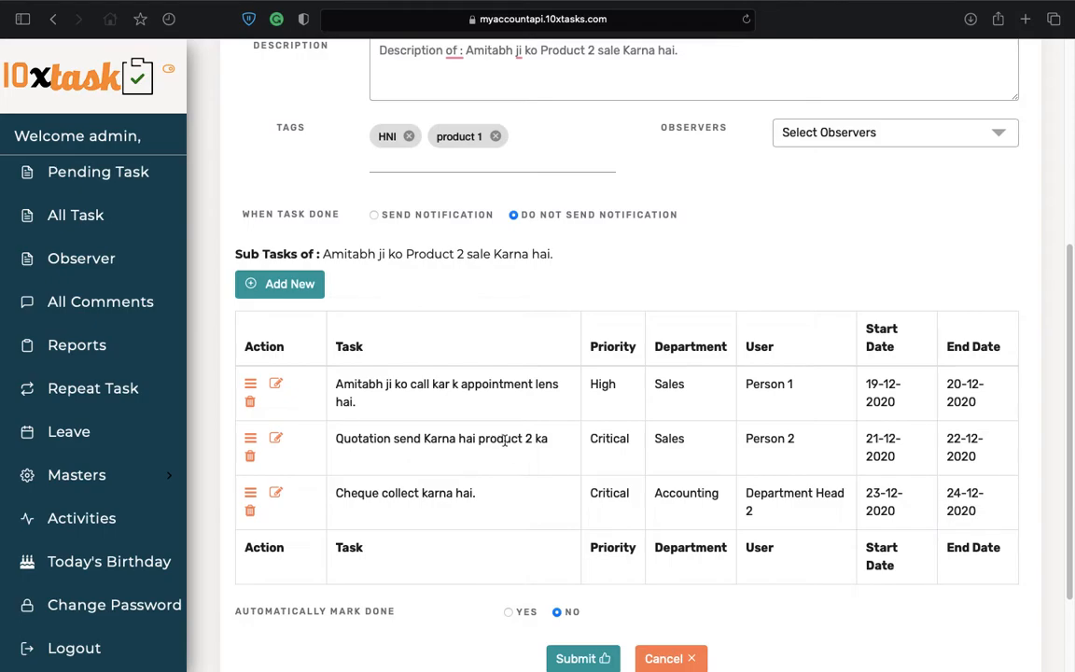
Step: Compare the main task's title with the titles of the sub tasks listed under it
scroll(499, 453, up, 4)
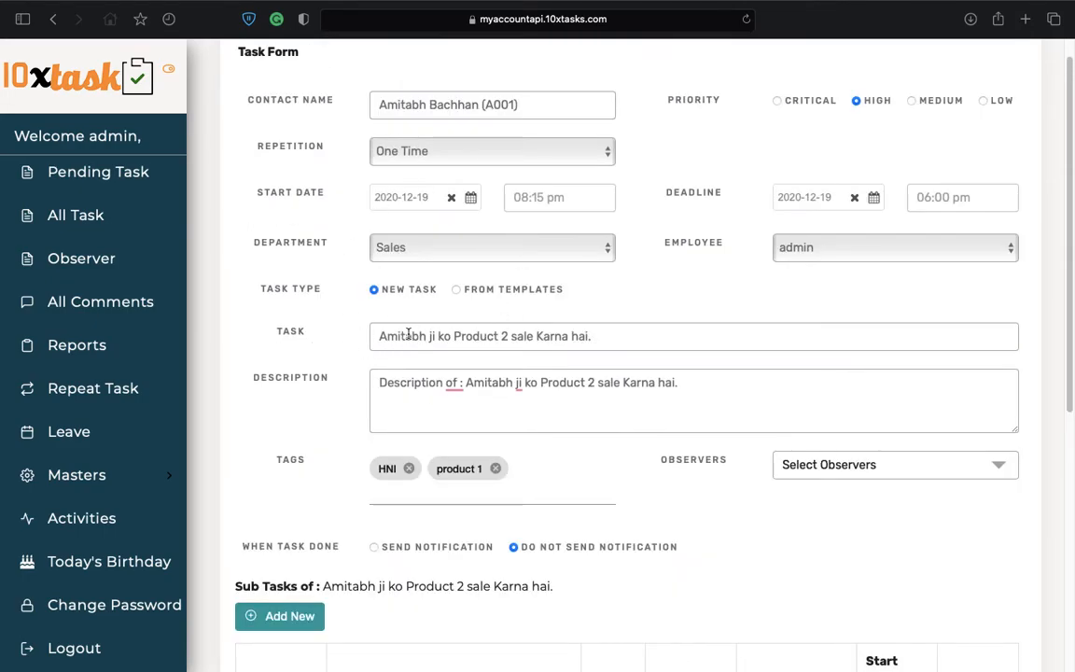
drag(377, 336, 616, 338)
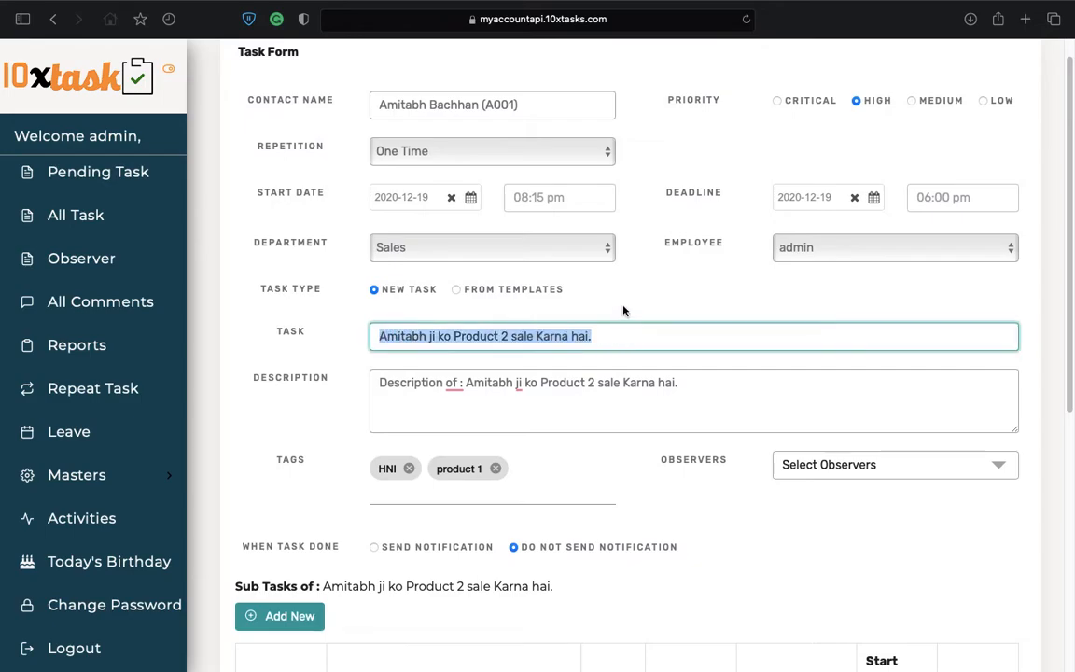
click(625, 311)
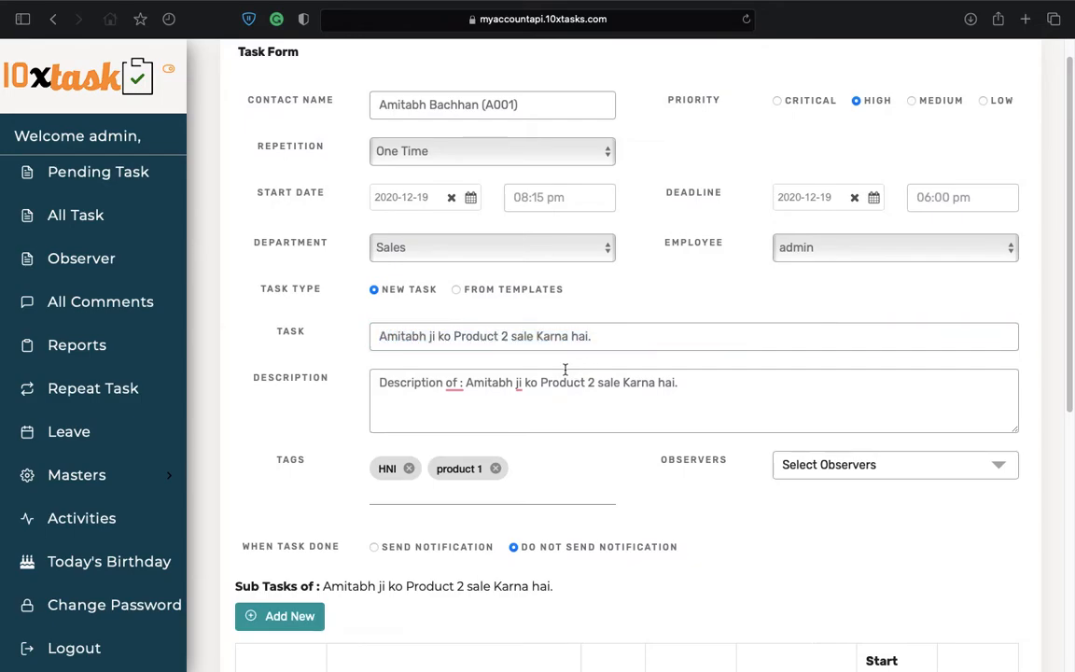
scroll(598, 364, down, 1)
scroll(461, 363, down, 4)
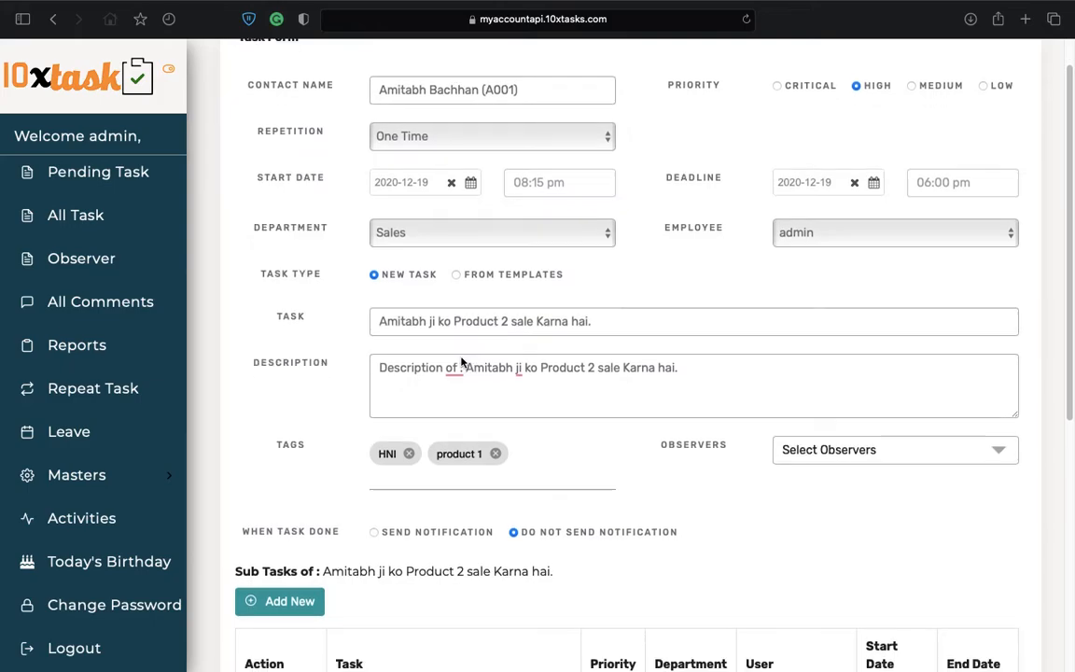
scroll(461, 363, down, 3)
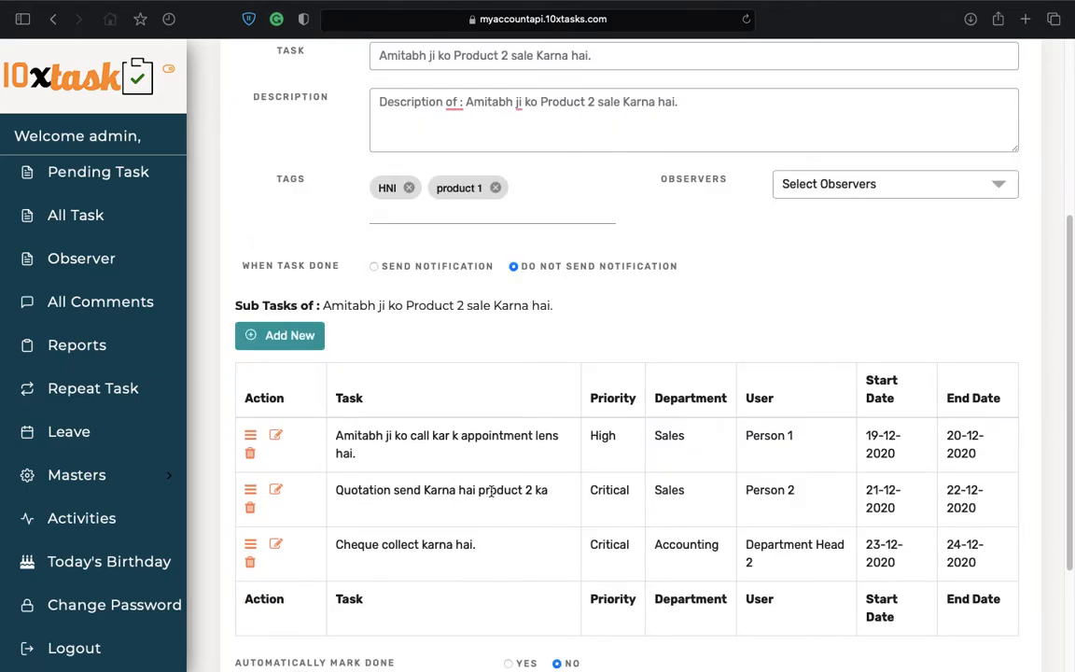
drag(350, 432, 456, 490)
drag(390, 543, 456, 544)
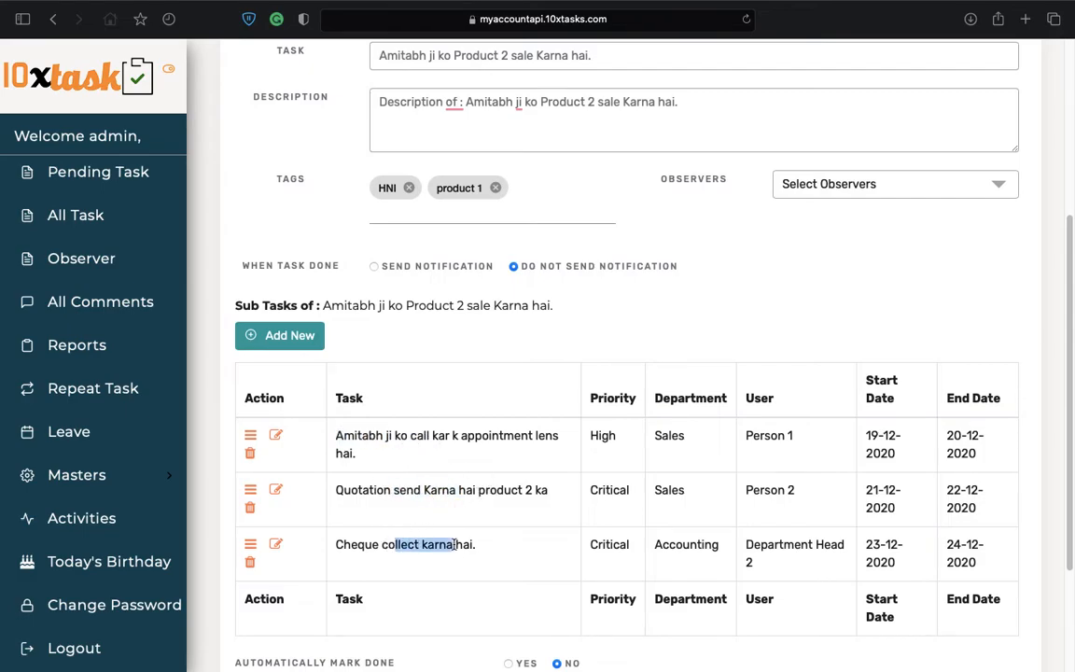
drag(350, 544, 462, 545)
click(462, 545)
scroll(462, 528, up, 5)
drag(371, 363, 619, 366)
click(641, 341)
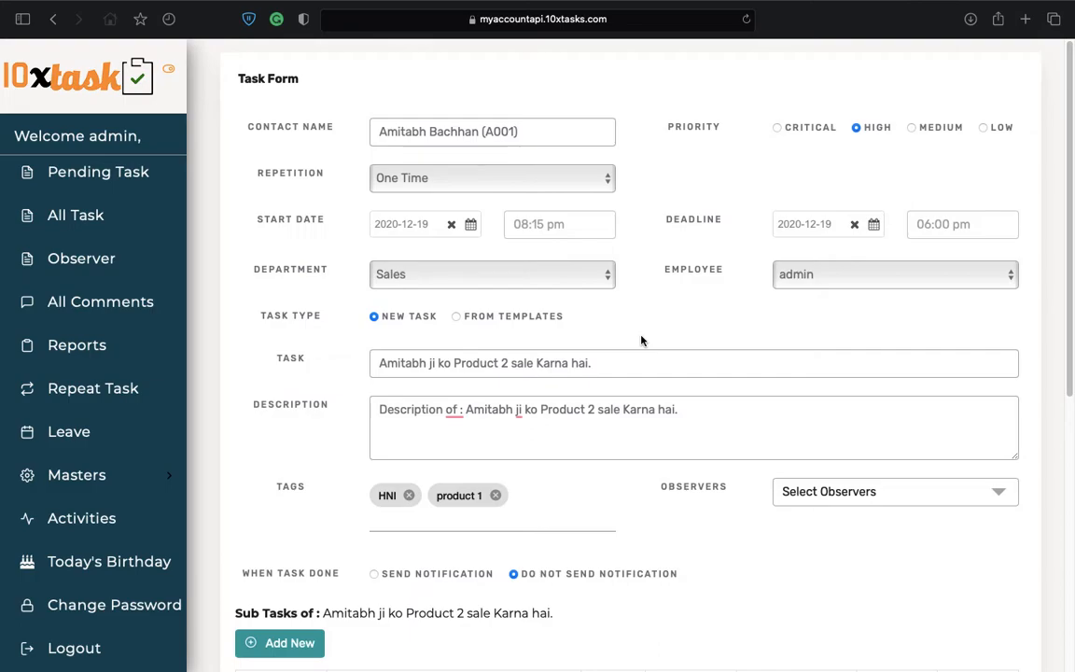
Step: Try the Automatically Mark Done option with Yes for the main task and set it back to No
scroll(641, 340, down, 10)
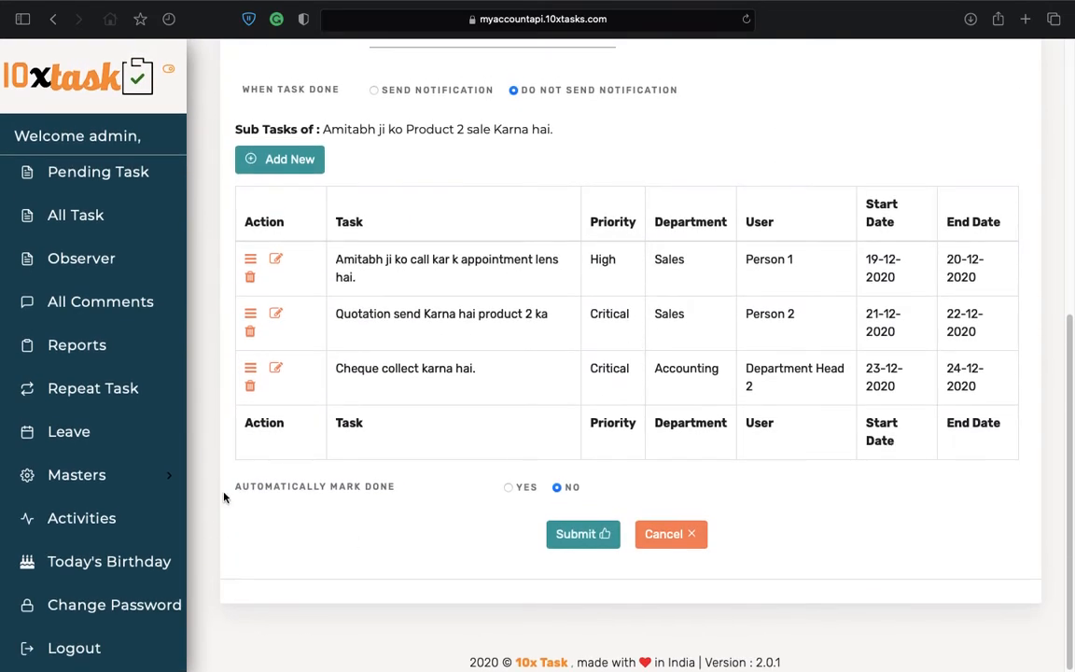
drag(232, 493, 400, 485)
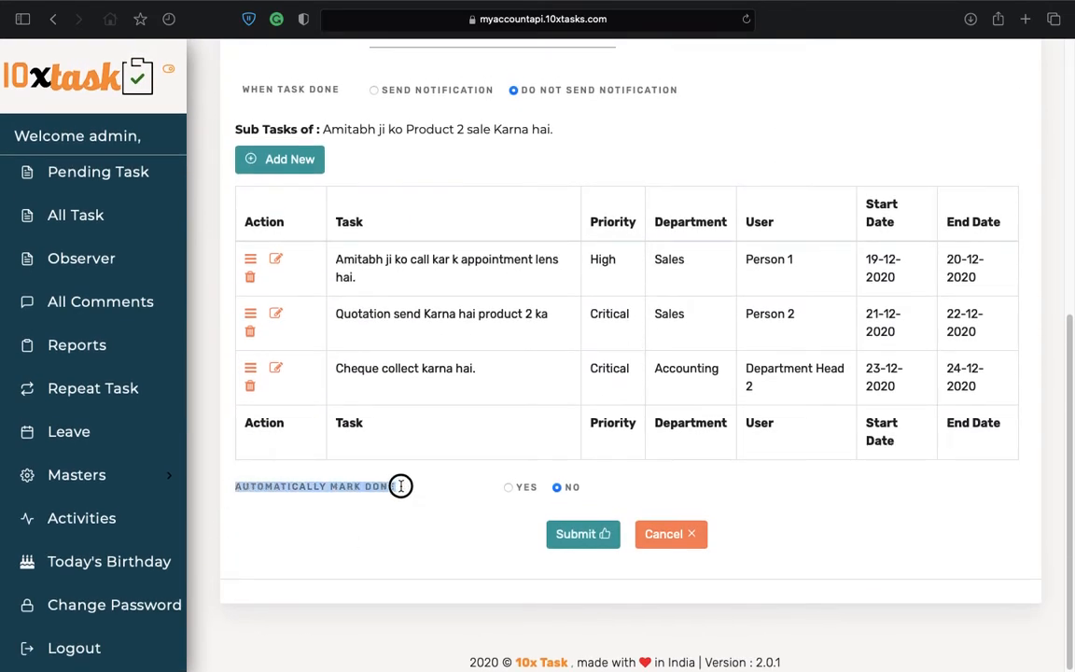
click(401, 485)
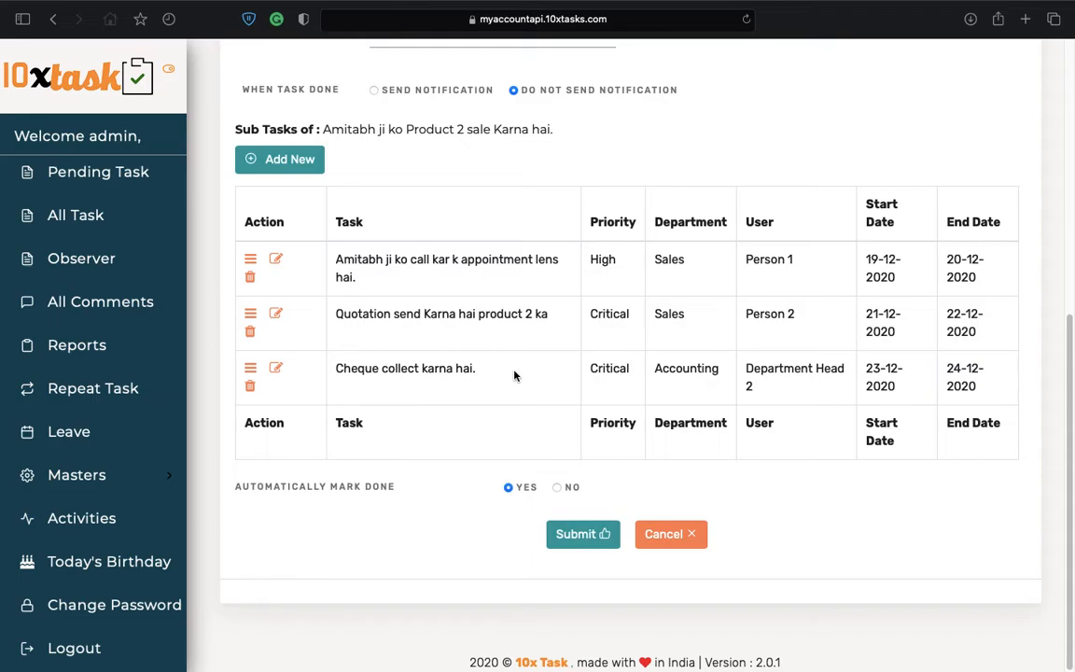
scroll(513, 375, up, 5)
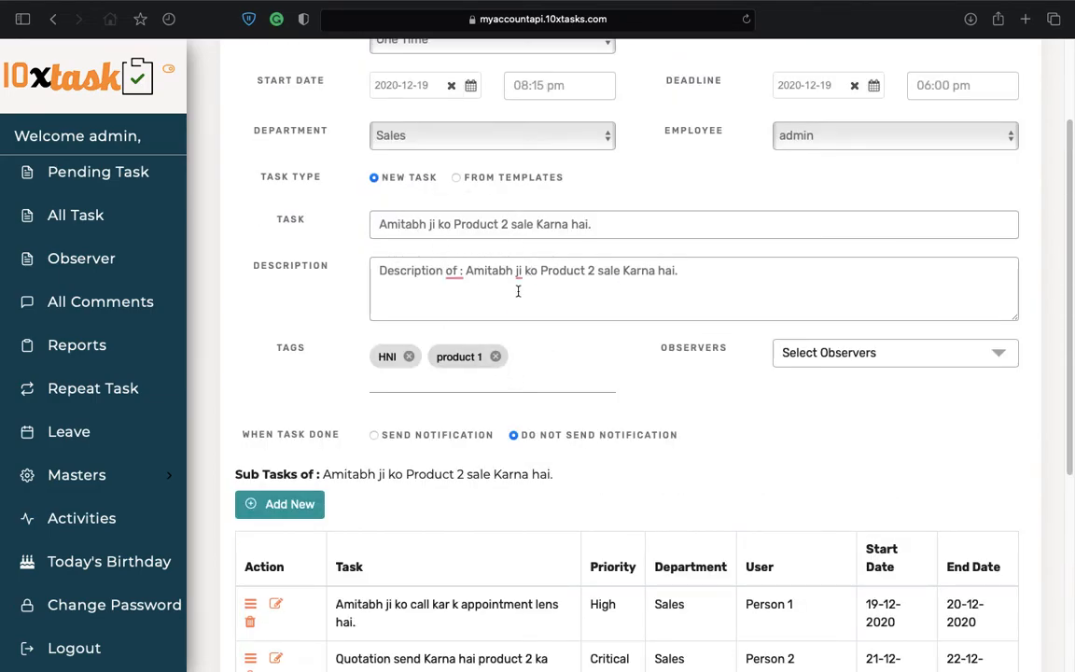
scroll(517, 290, down, 4)
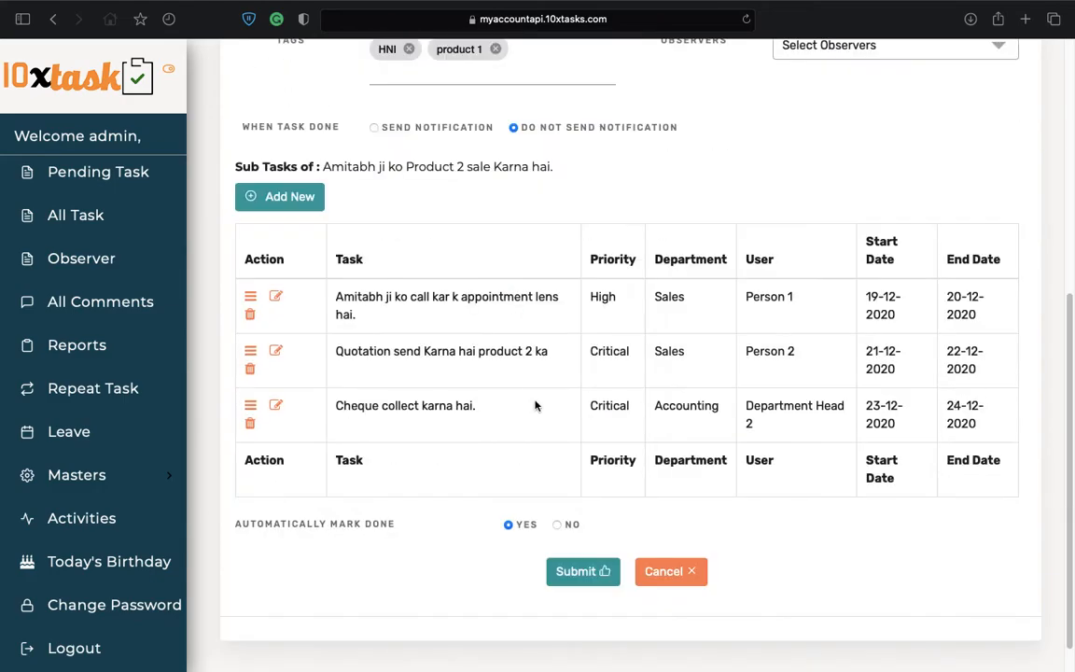
click(558, 526)
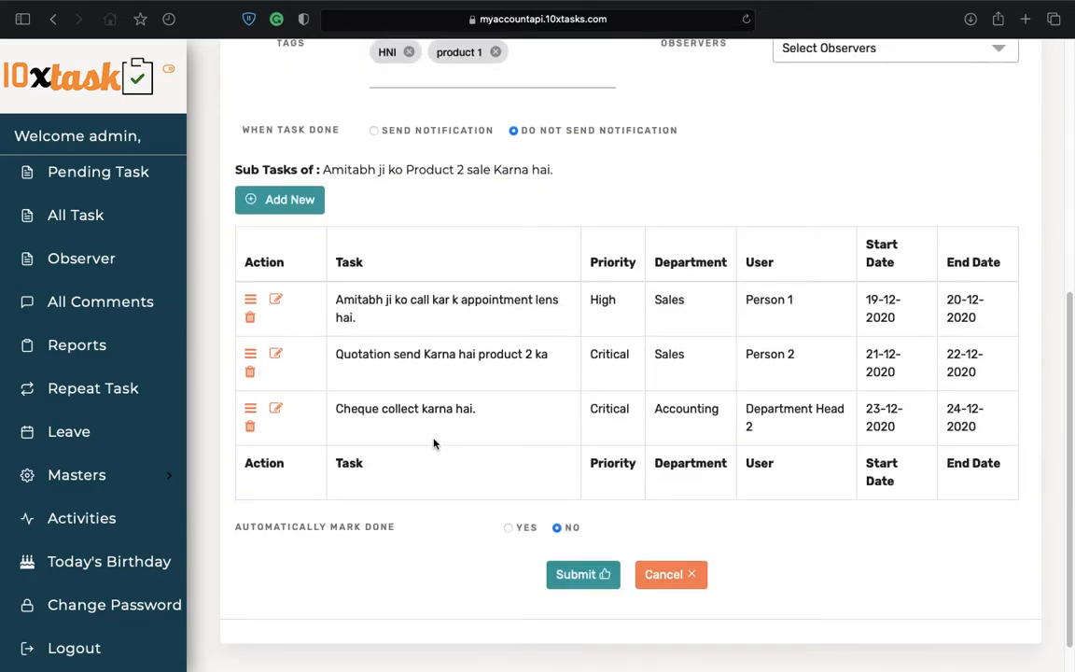
scroll(435, 442, up, 1)
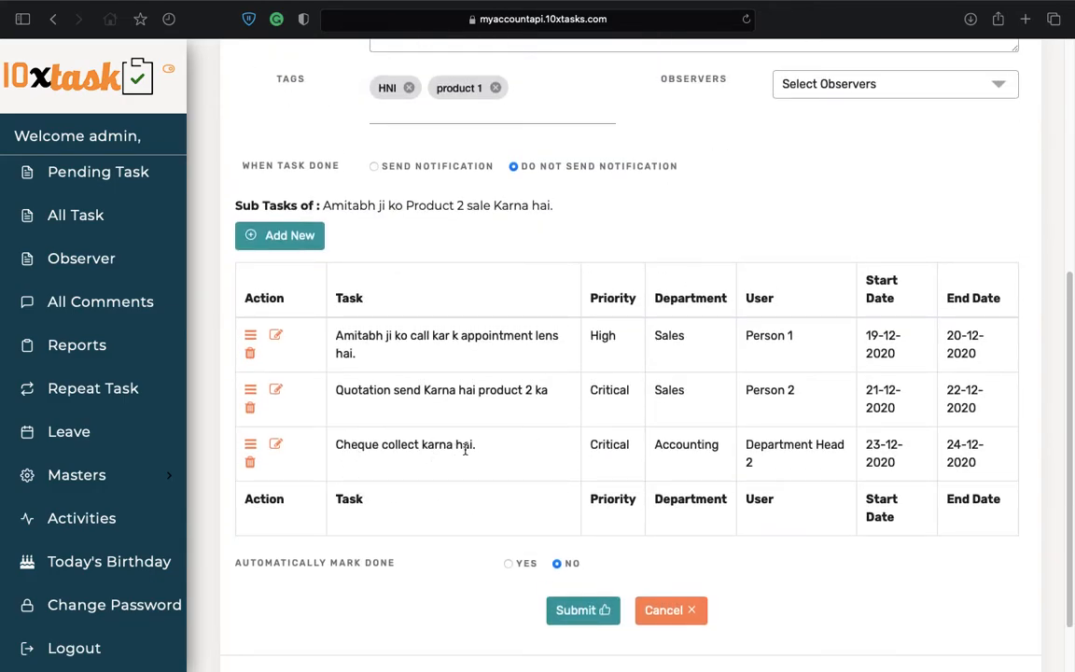
Step: Review the main task's details and its three sub tasks, and submit the task
scroll(465, 450, up, 5)
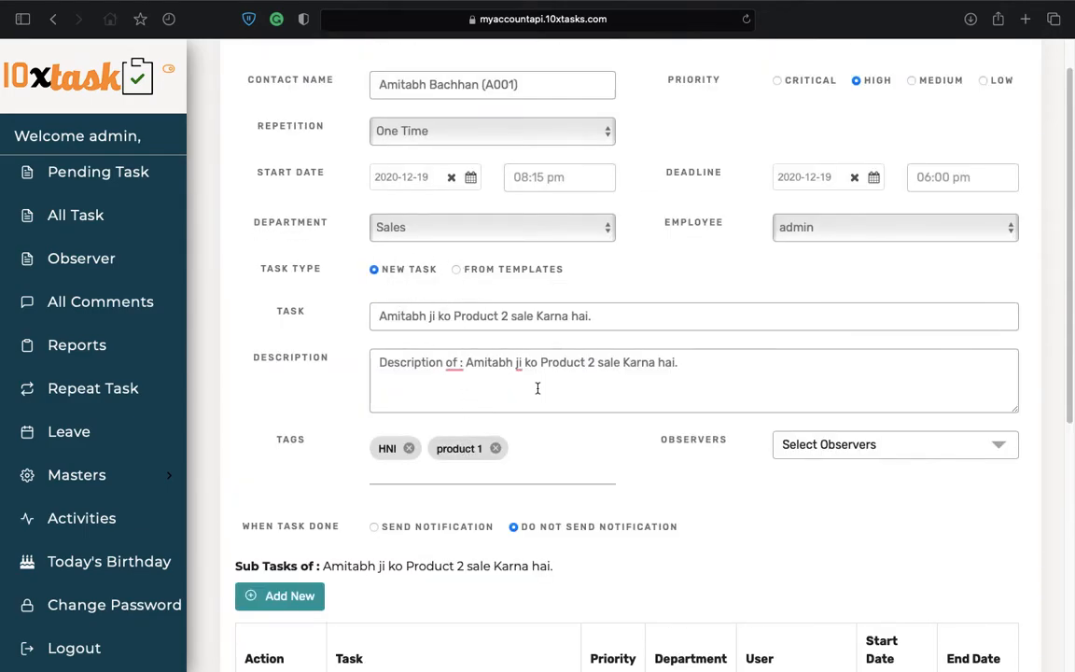
scroll(536, 396, down, 6)
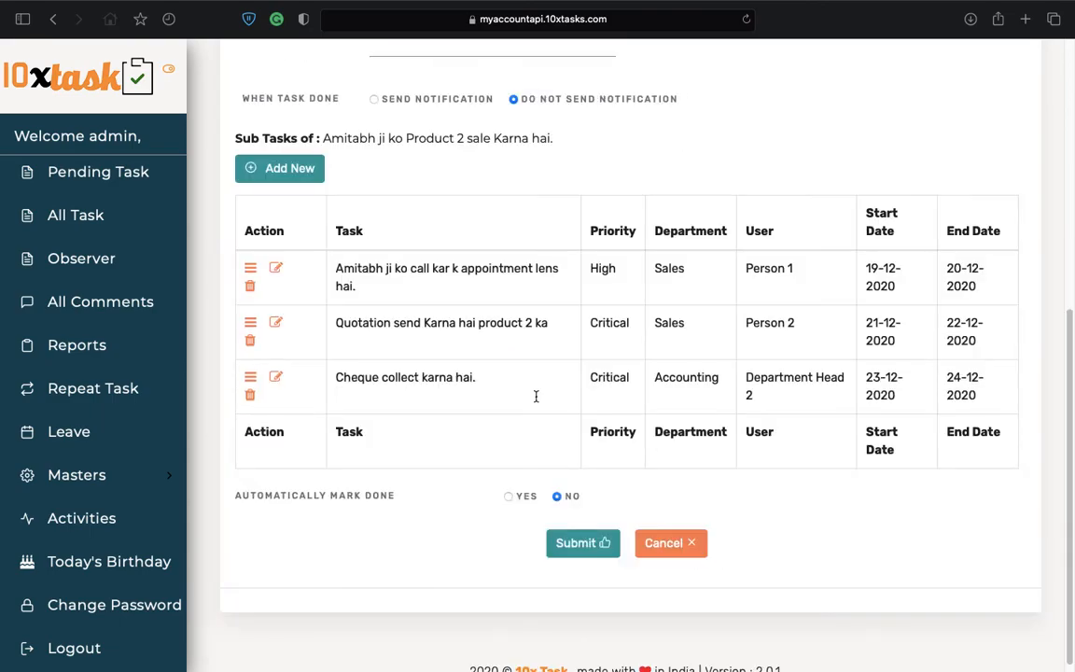
click(575, 550)
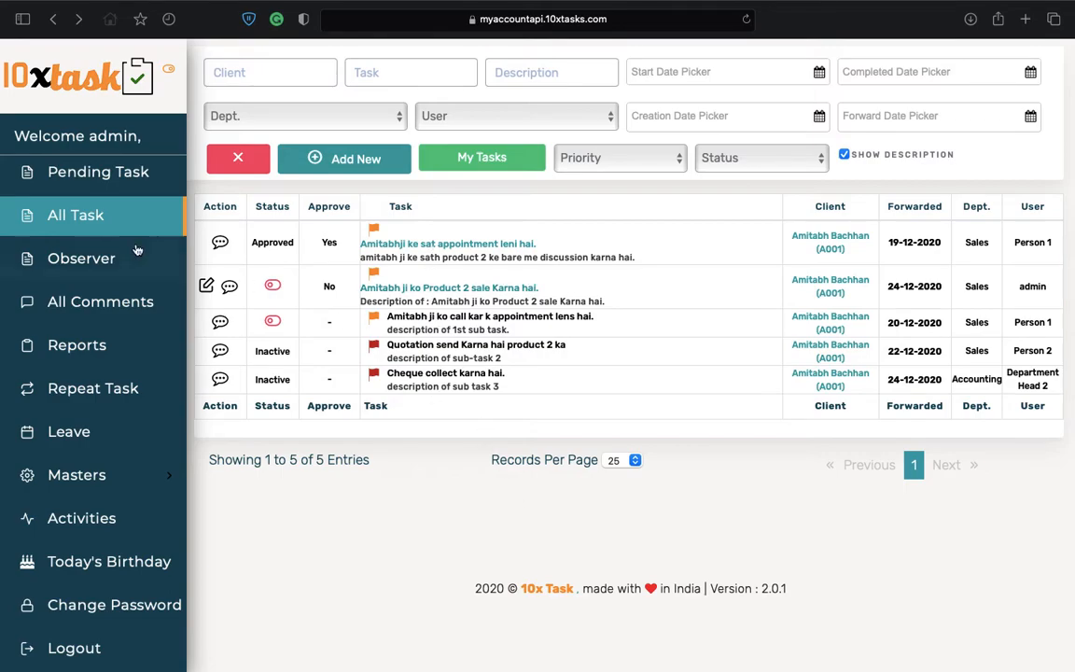
Step: Examine the pending task list, reading the active sub task's title and description under the main task
click(103, 177)
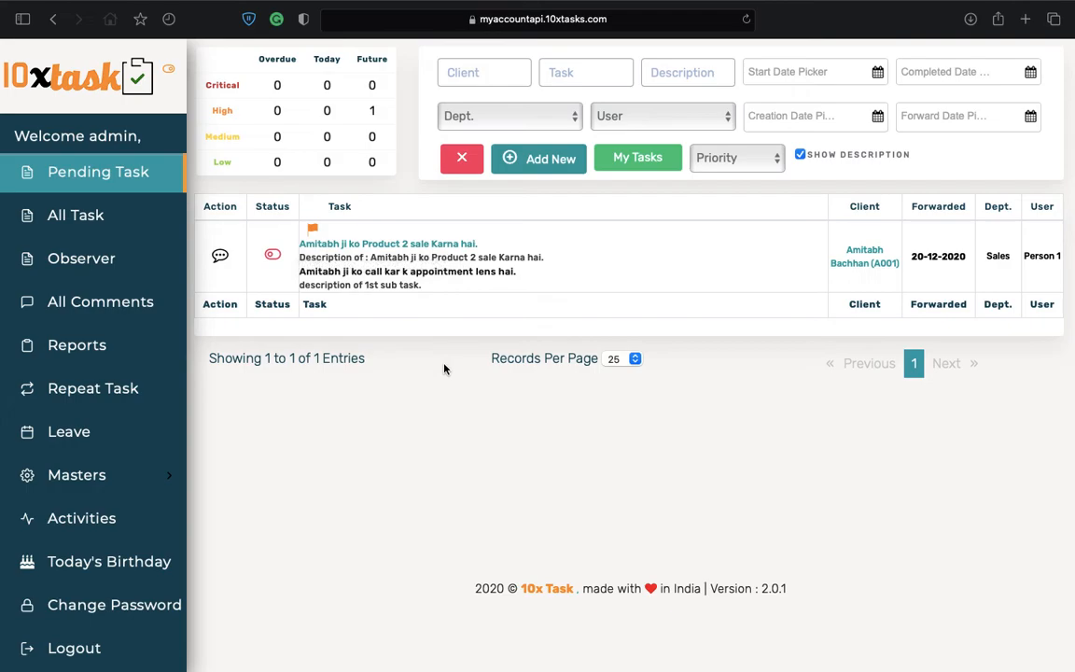
drag(300, 257, 446, 268)
click(431, 288)
drag(301, 271, 533, 276)
triple_click(283, 284)
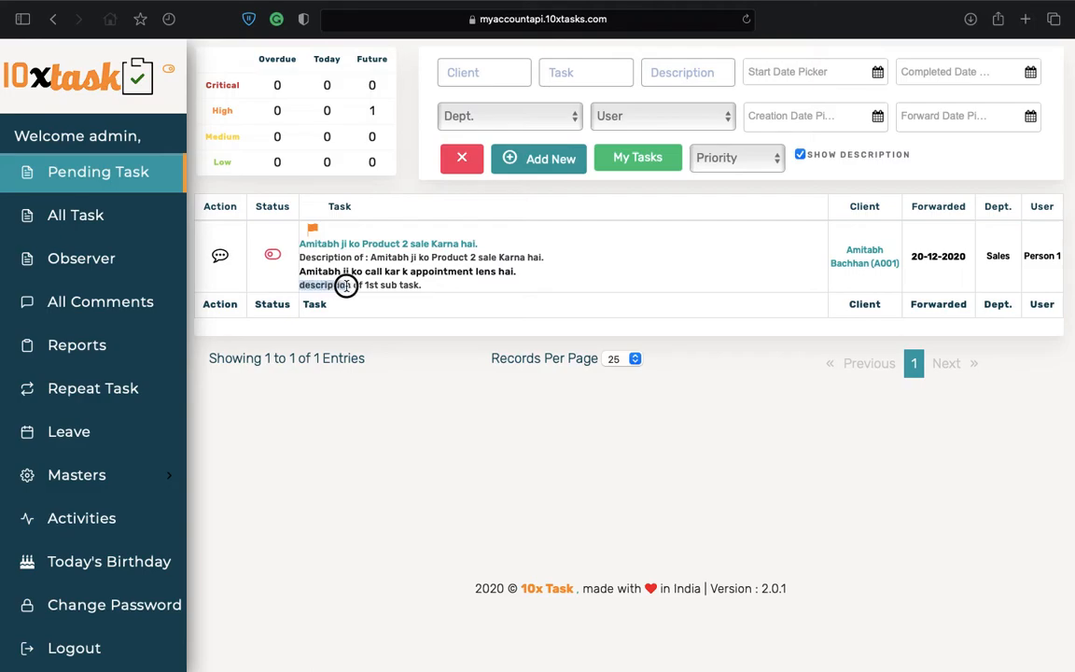
click(411, 285)
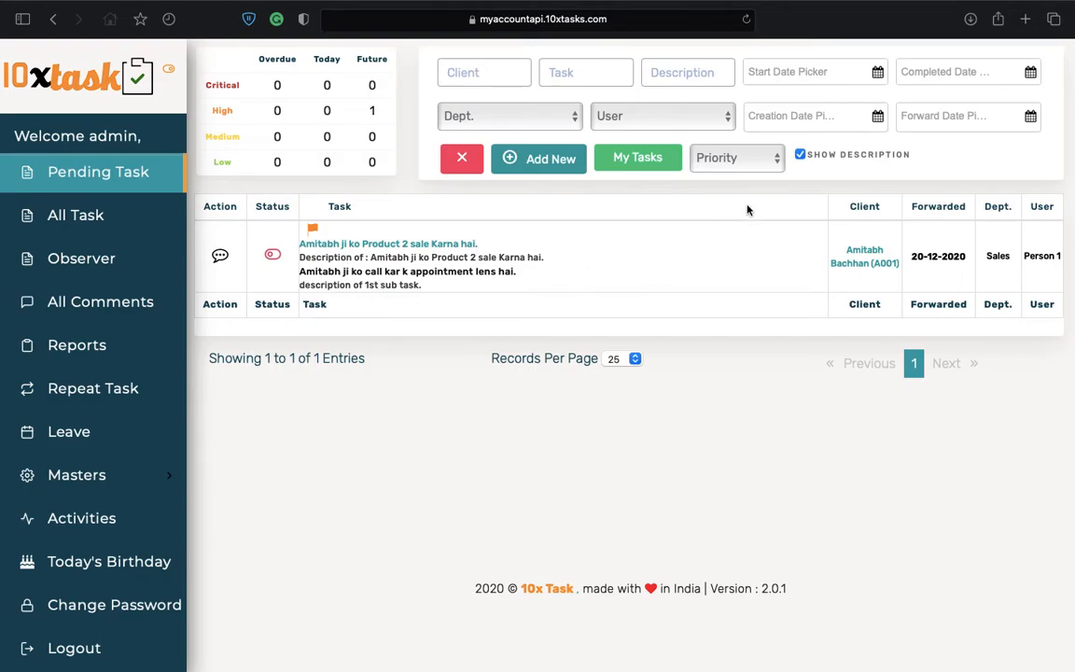
Step: Toggle the task descriptions in the pending task list and leave them hidden
click(800, 155)
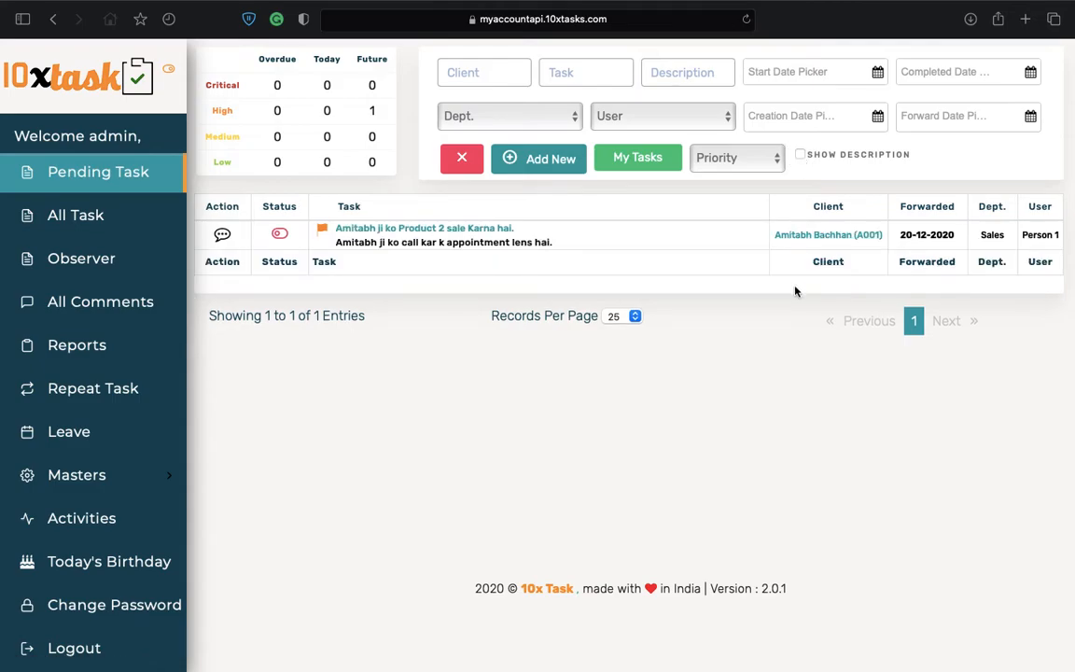
click(800, 154)
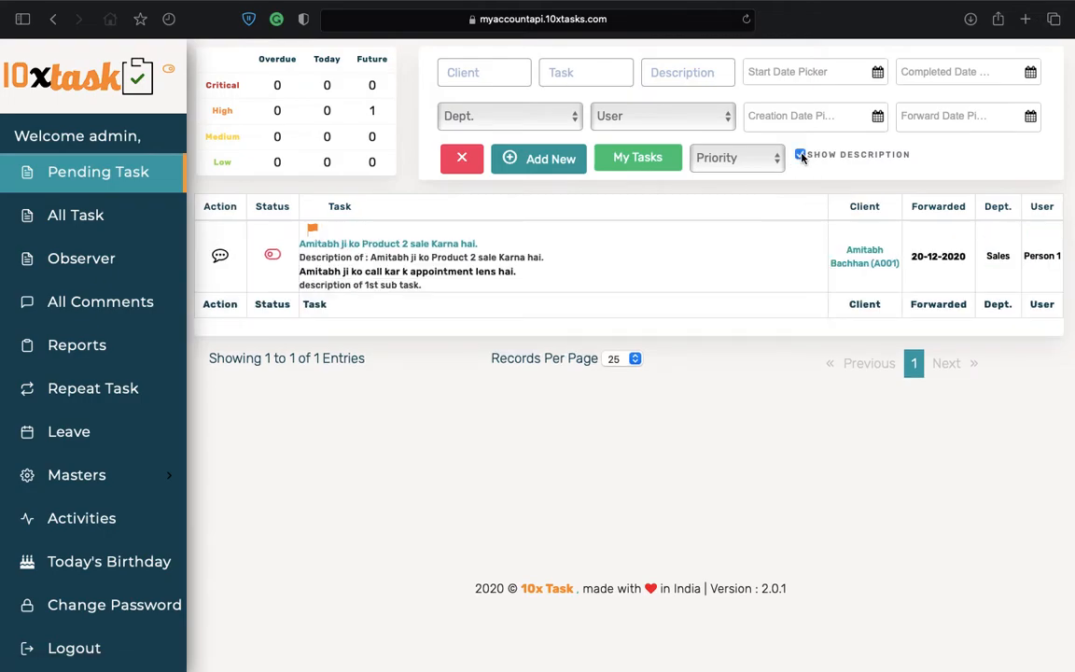
click(800, 155)
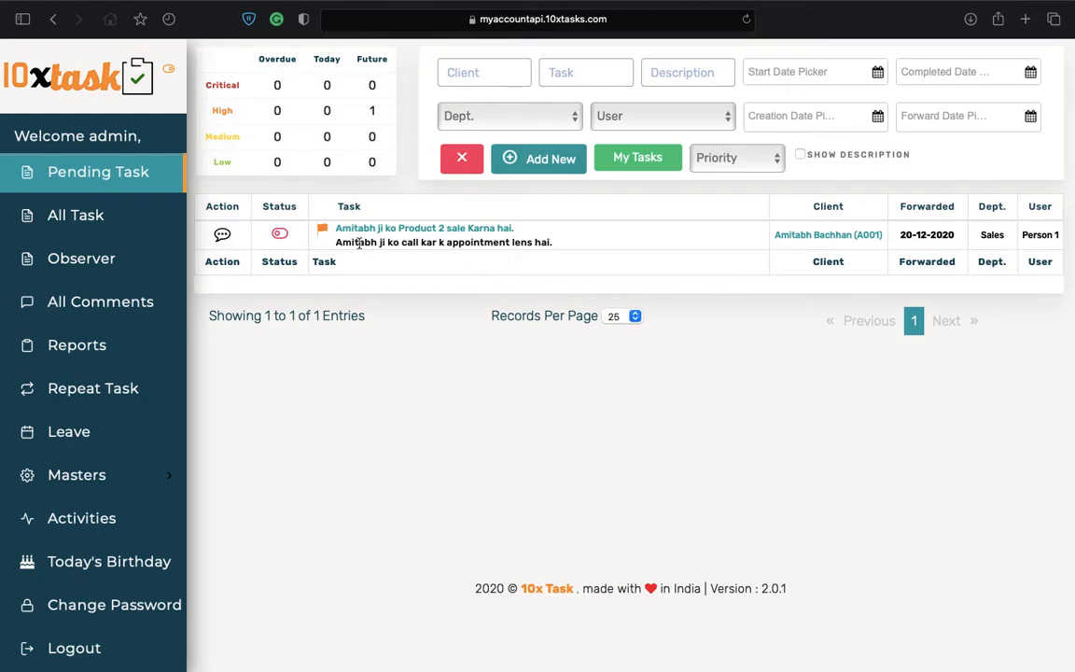
Step: Open the main task's details from the pending task list and check the status of its first sub task
drag(340, 242, 420, 246)
click(428, 245)
click(432, 231)
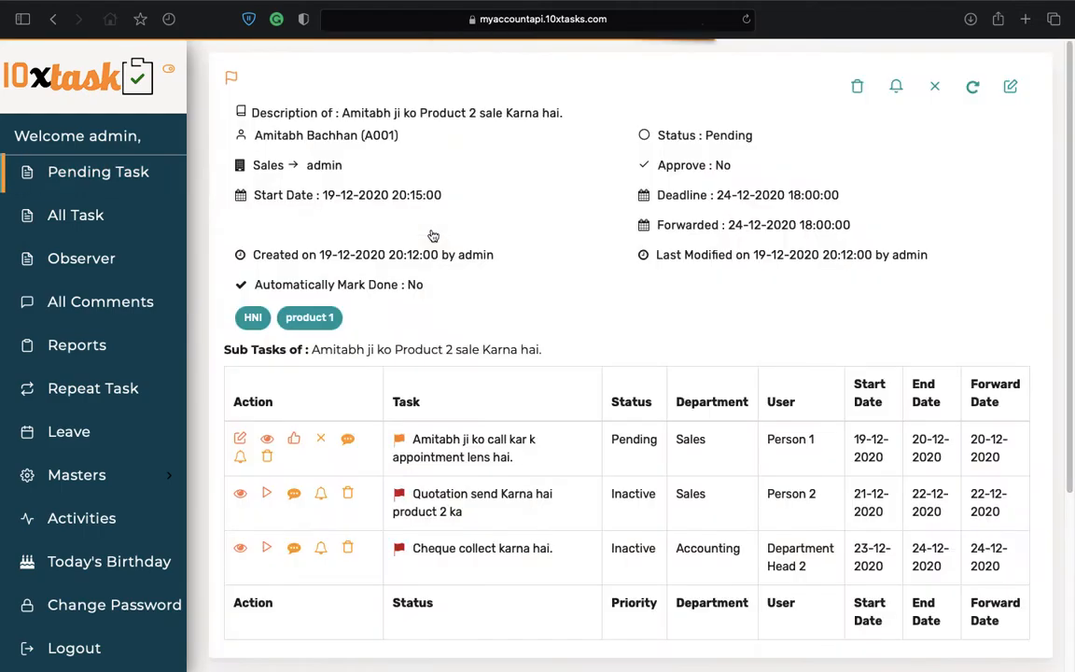
scroll(433, 234, down, 1)
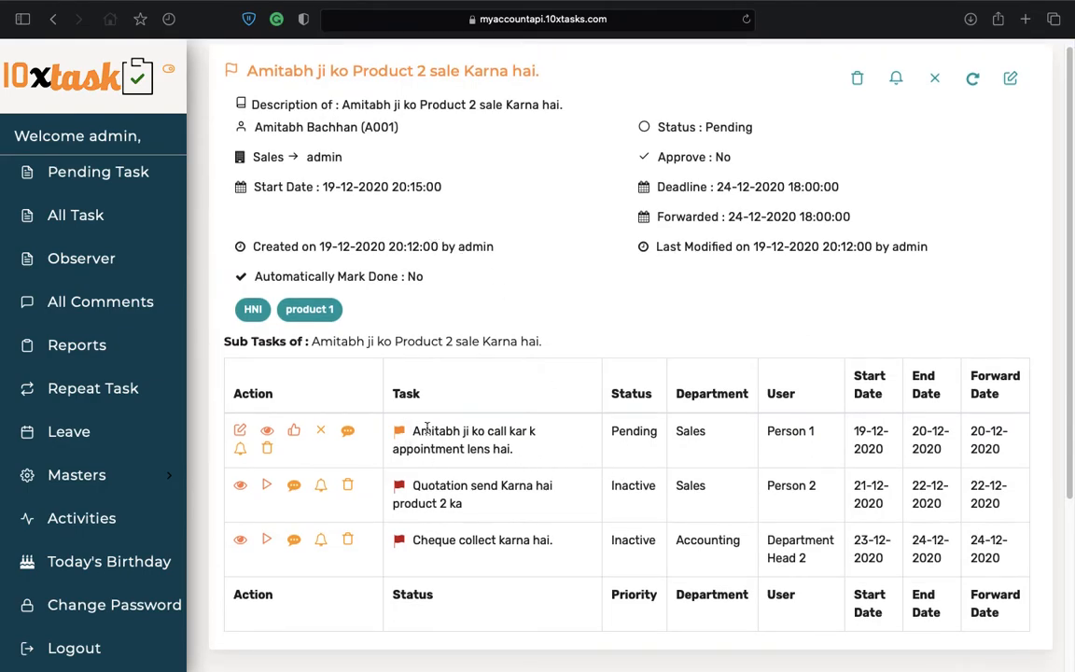
double_click(635, 431)
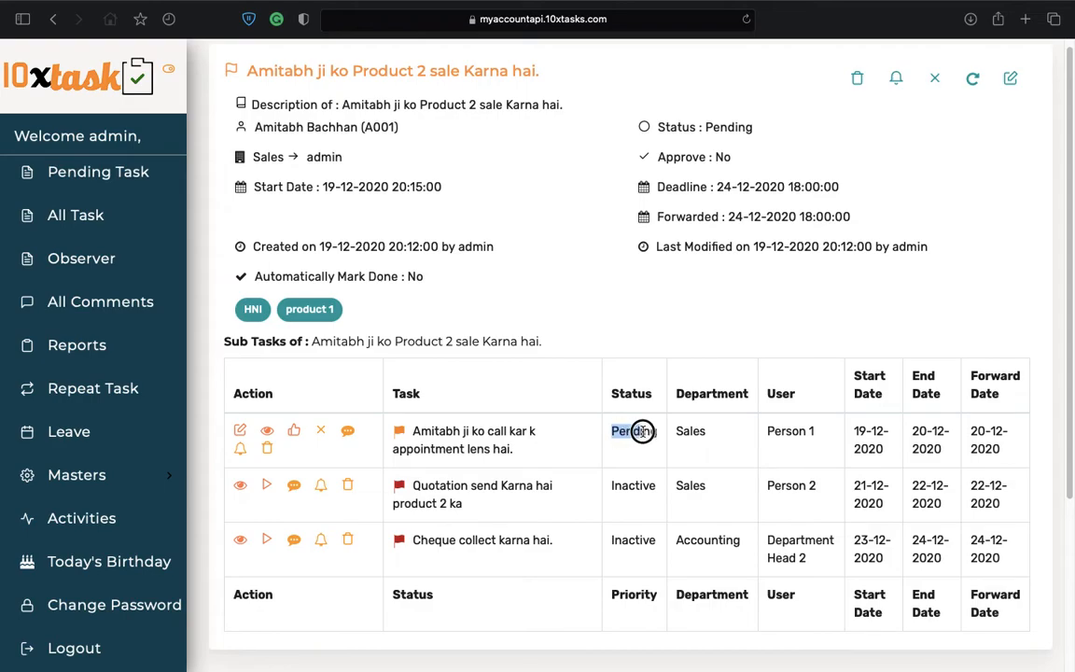
click(661, 435)
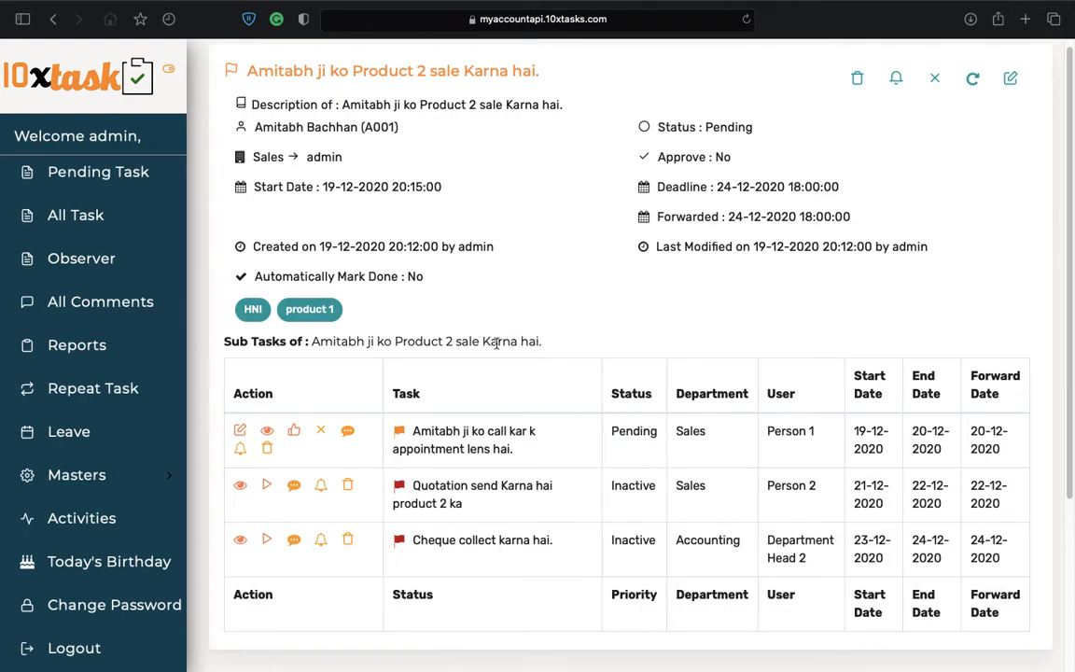
Step: Mark the first sub task as done, and check the sub task statuses and the pending task list
click(294, 434)
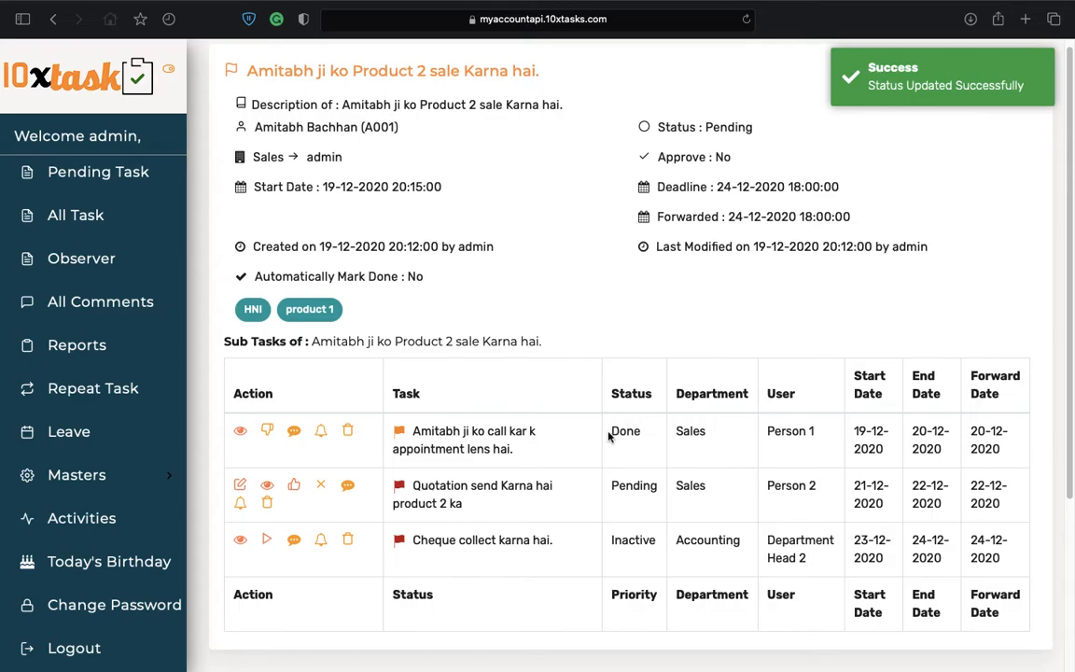
double_click(638, 432)
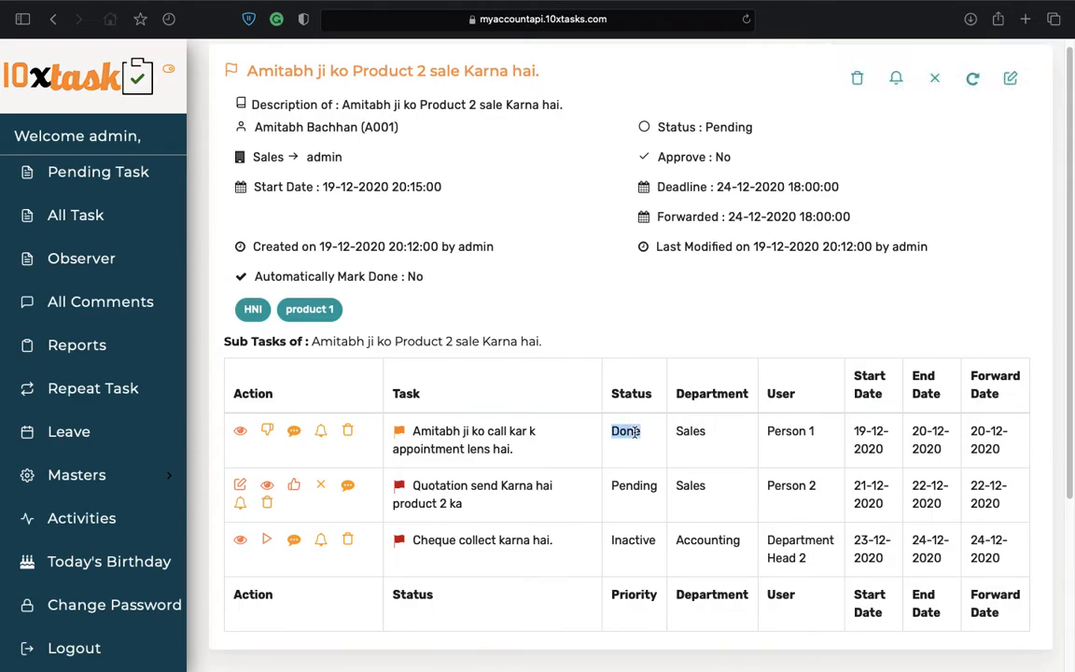
double_click(630, 486)
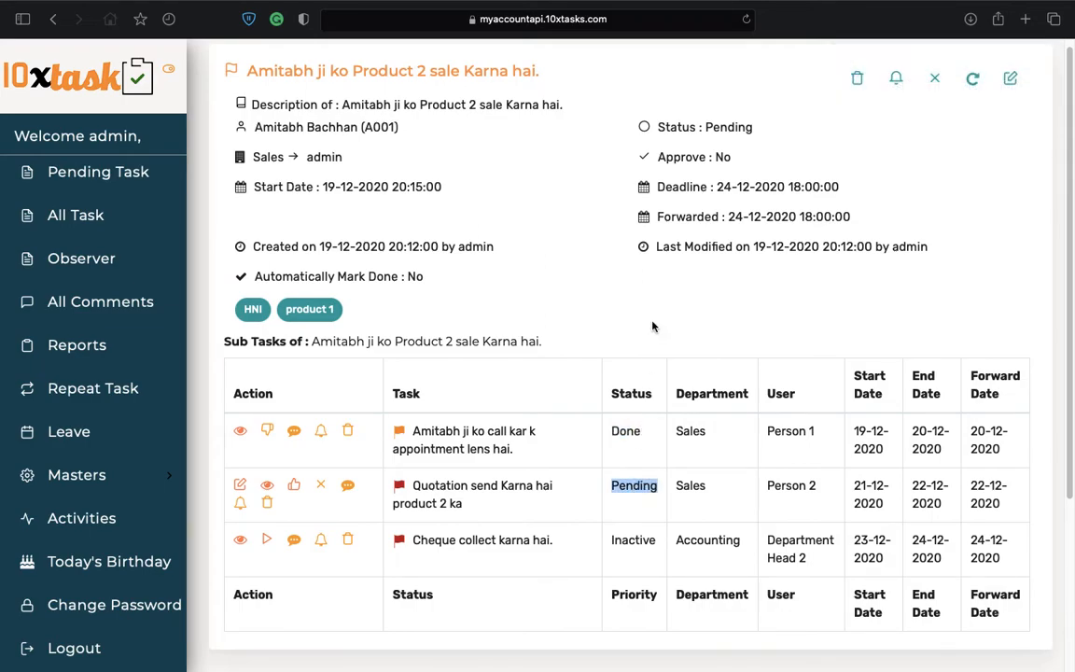
drag(767, 430, 822, 430)
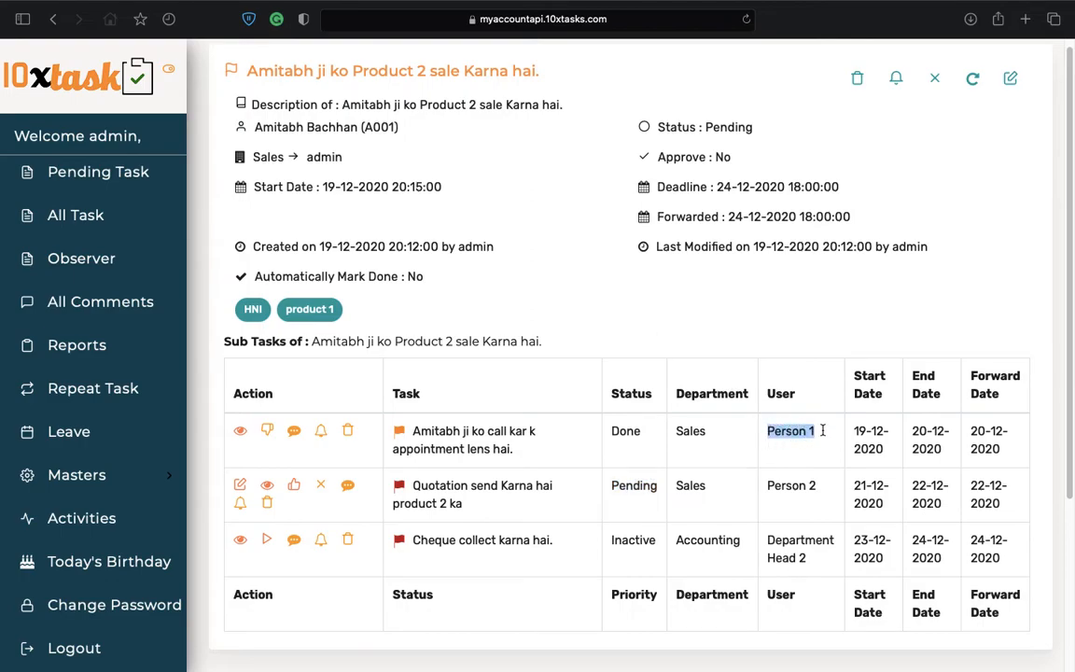
double_click(617, 486)
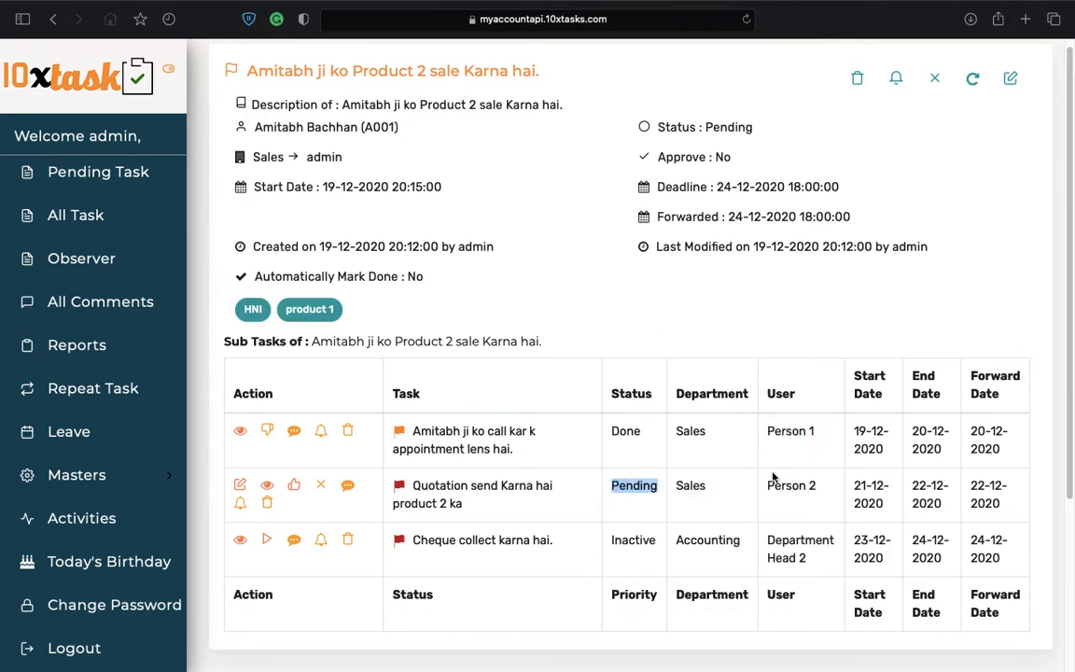
click(150, 188)
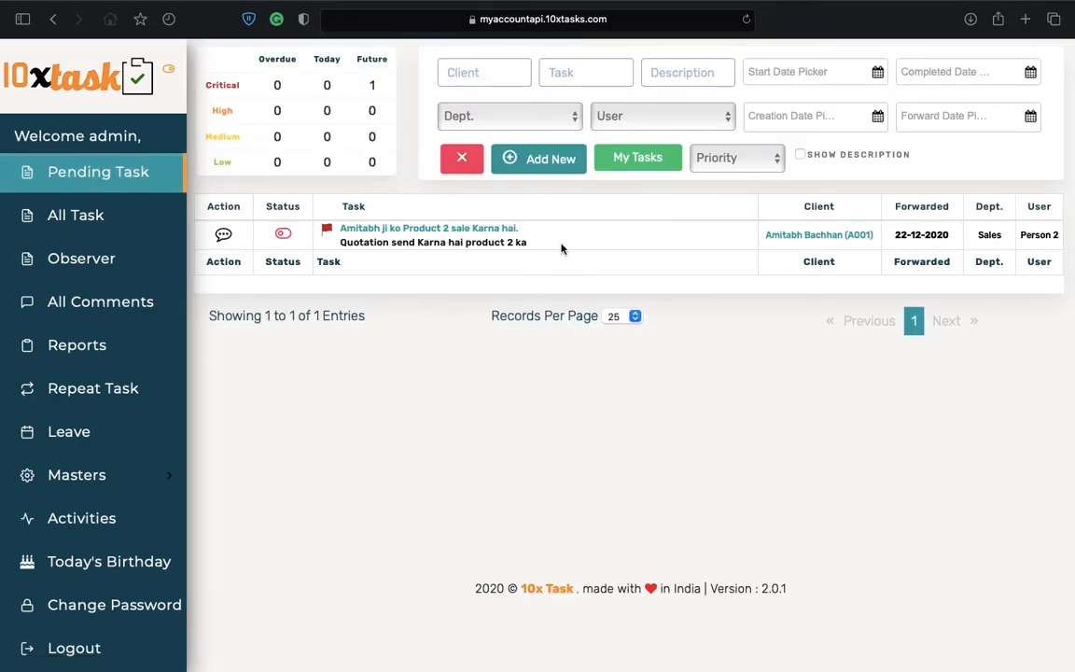
Step: Reopen the main task's details and activate the inactive third sub task, "Cheque collect karna hai.", while the second is still pending
click(474, 230)
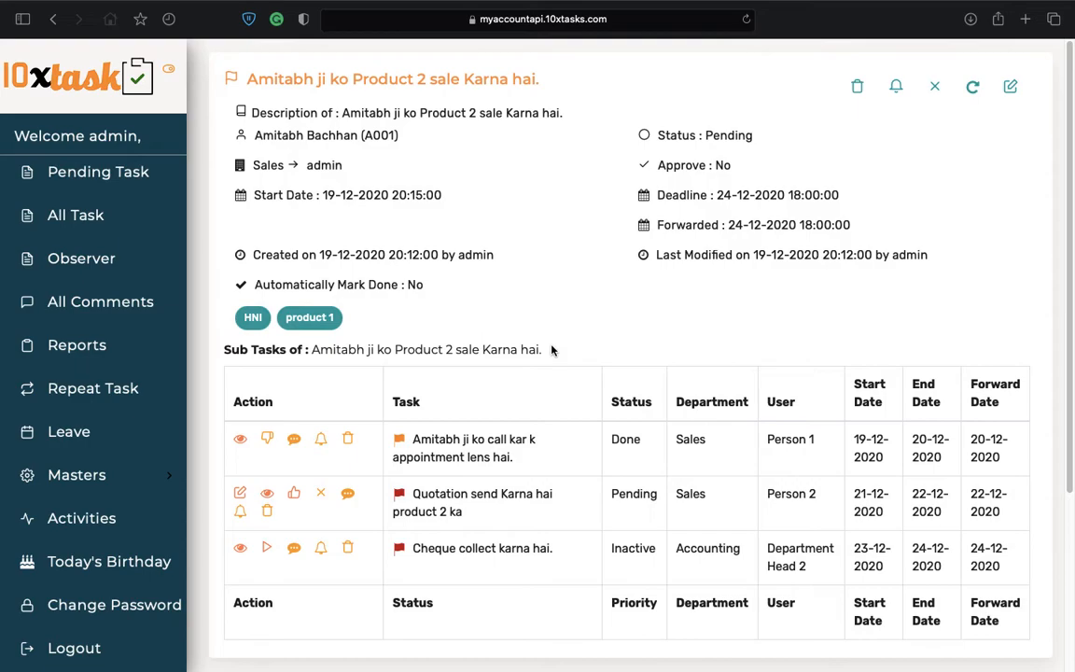
scroll(552, 350, down, 3)
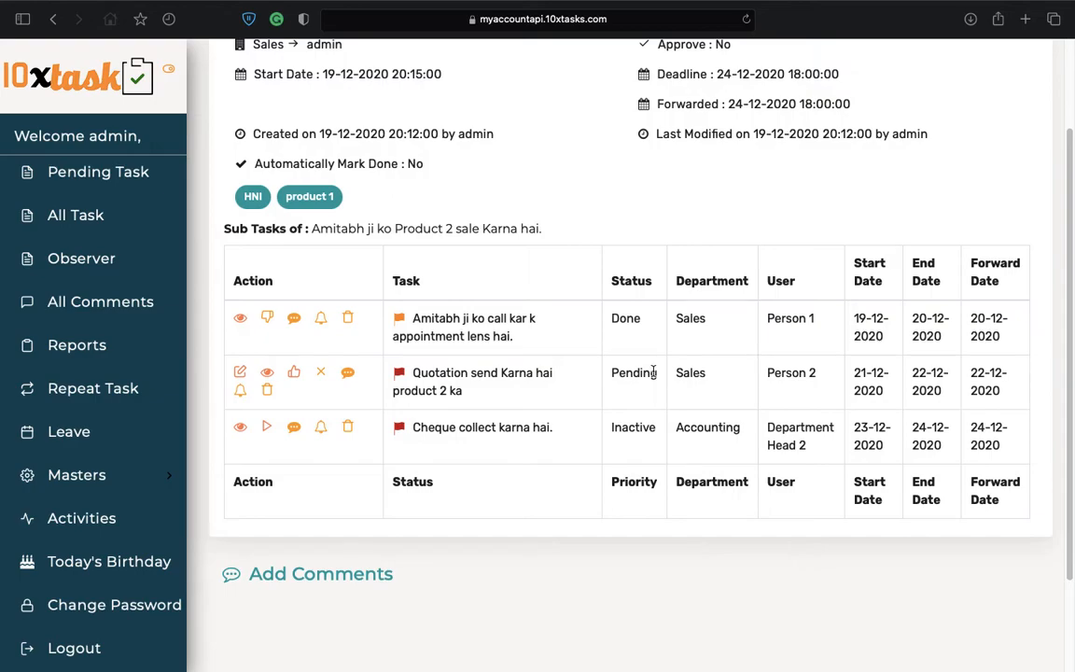
drag(613, 373, 651, 376)
drag(613, 427, 659, 429)
click(652, 428)
drag(428, 427, 461, 427)
drag(621, 428, 645, 429)
click(645, 430)
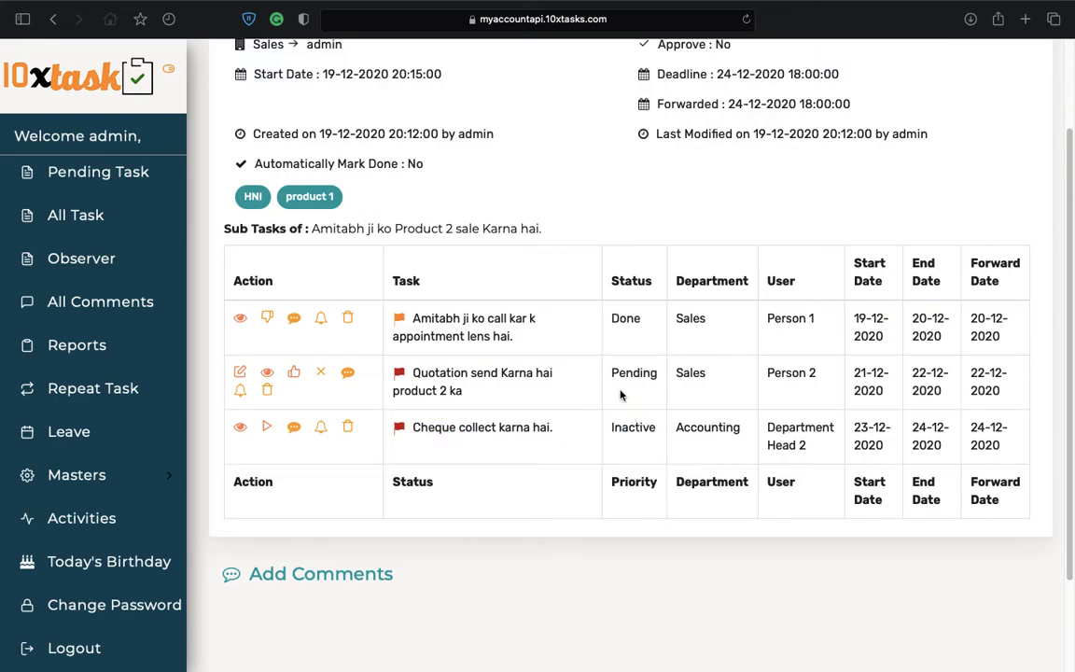
click(266, 427)
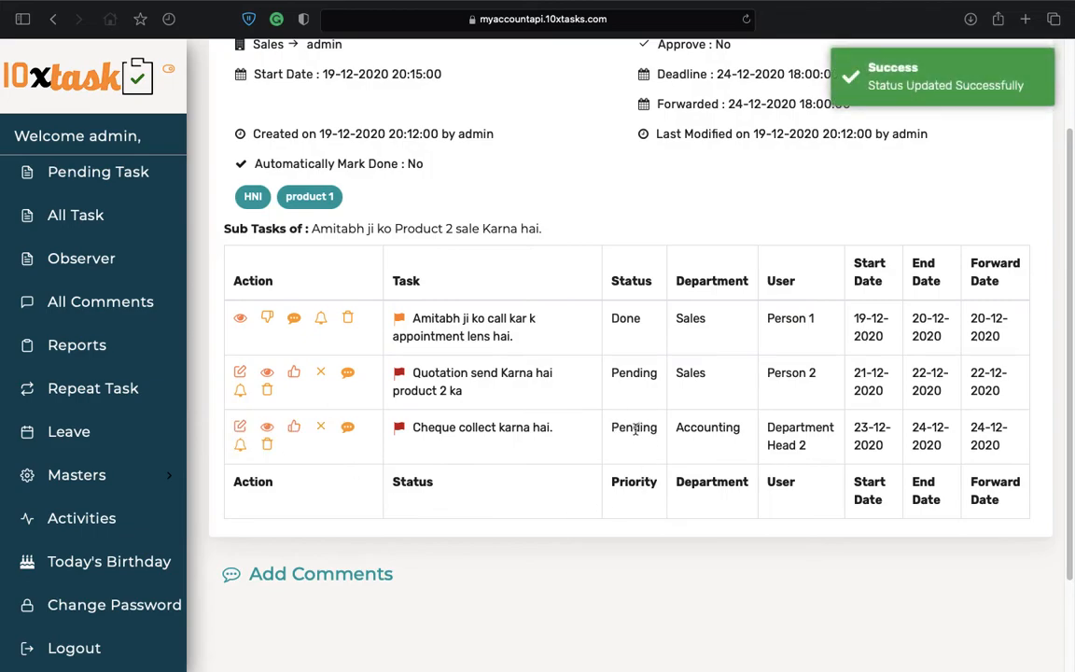
Step: Check the pending task list, and view the details of the sub task "Quotation send Karna hai product 2 ka" in the main task
click(155, 172)
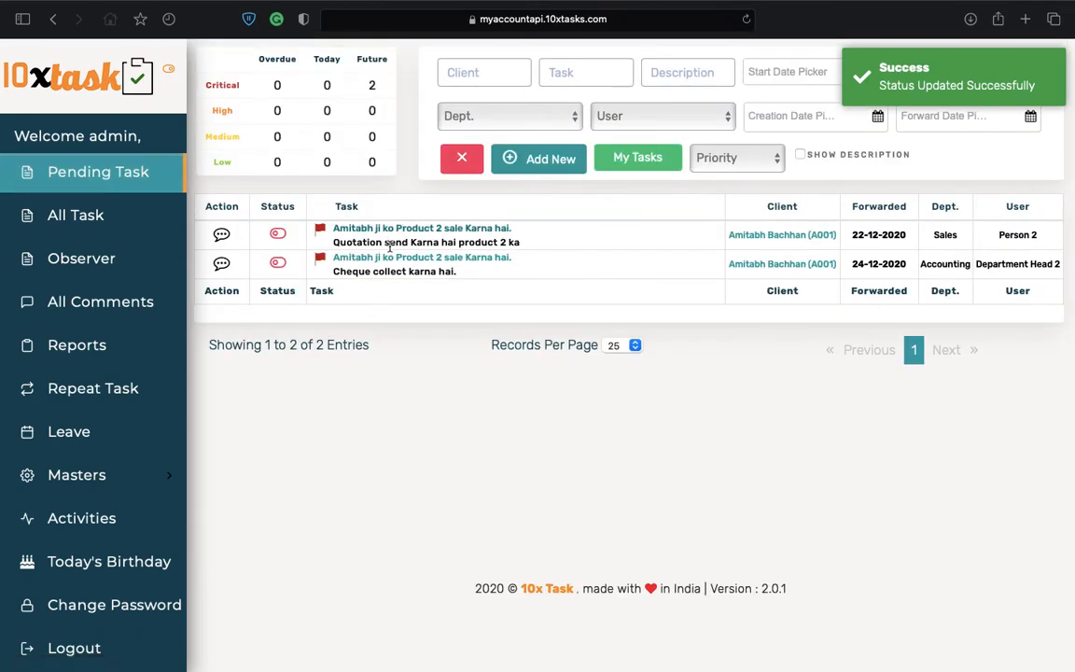
click(449, 258)
scroll(536, 364, down, 3)
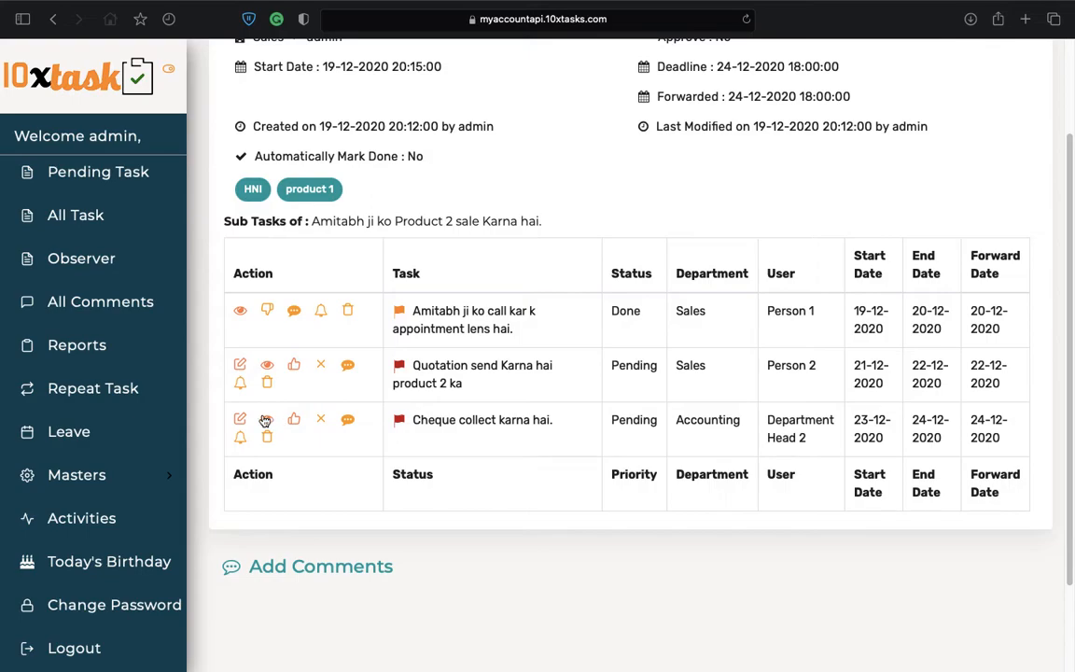
click(267, 365)
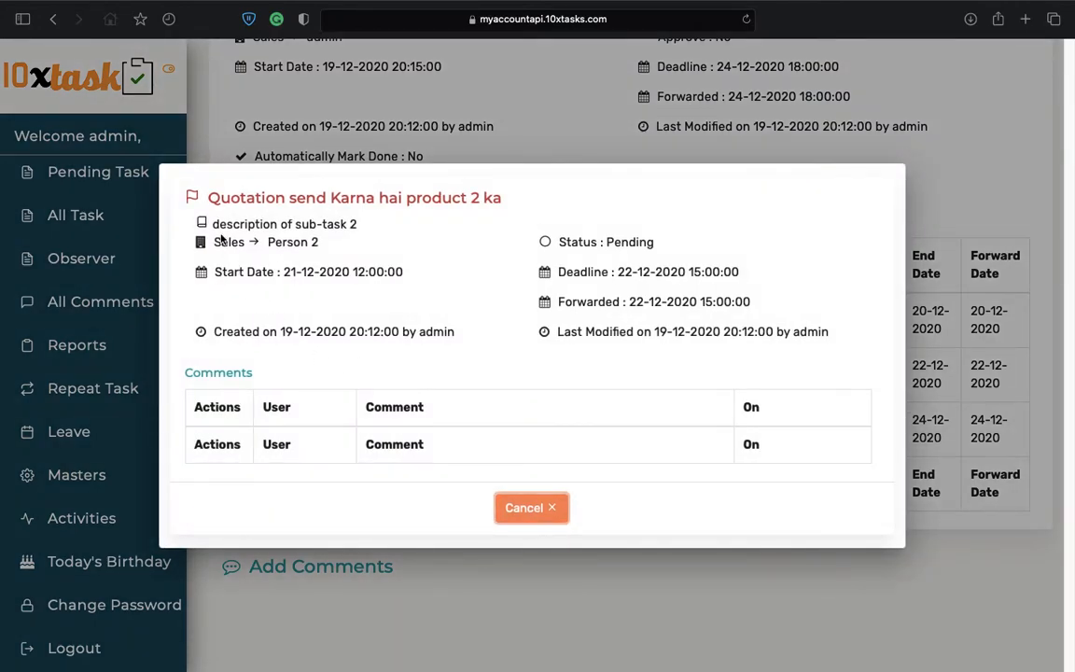
click(530, 506)
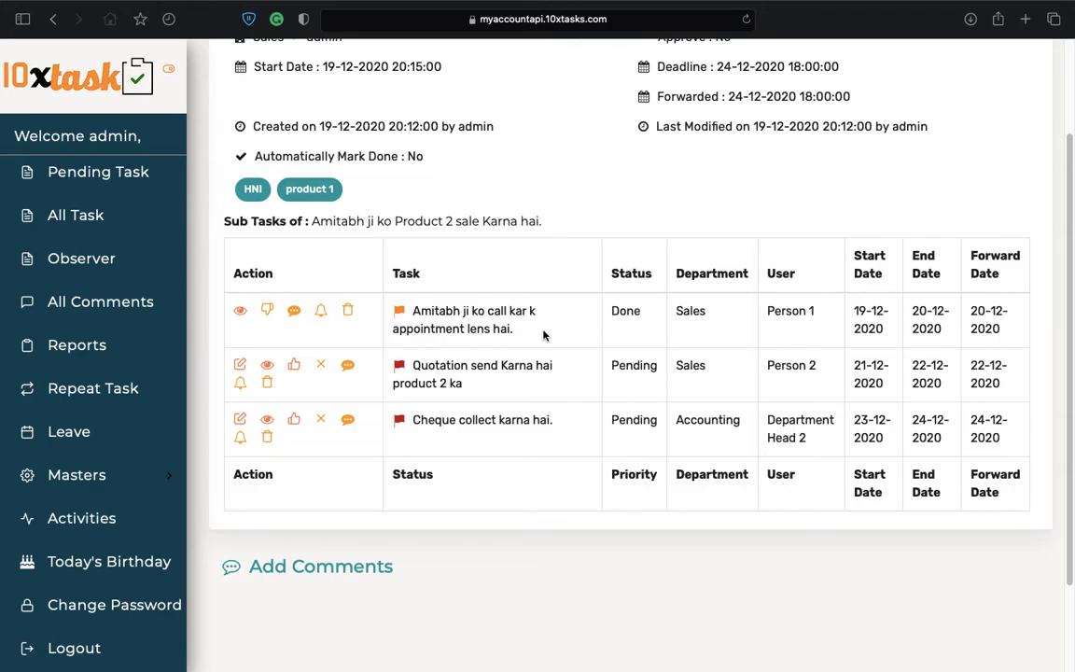
Step: Add the comment "comment 1 of sub task 1" to the first sub task, assigned to Person 1
drag(776, 310, 814, 310)
click(812, 311)
click(294, 312)
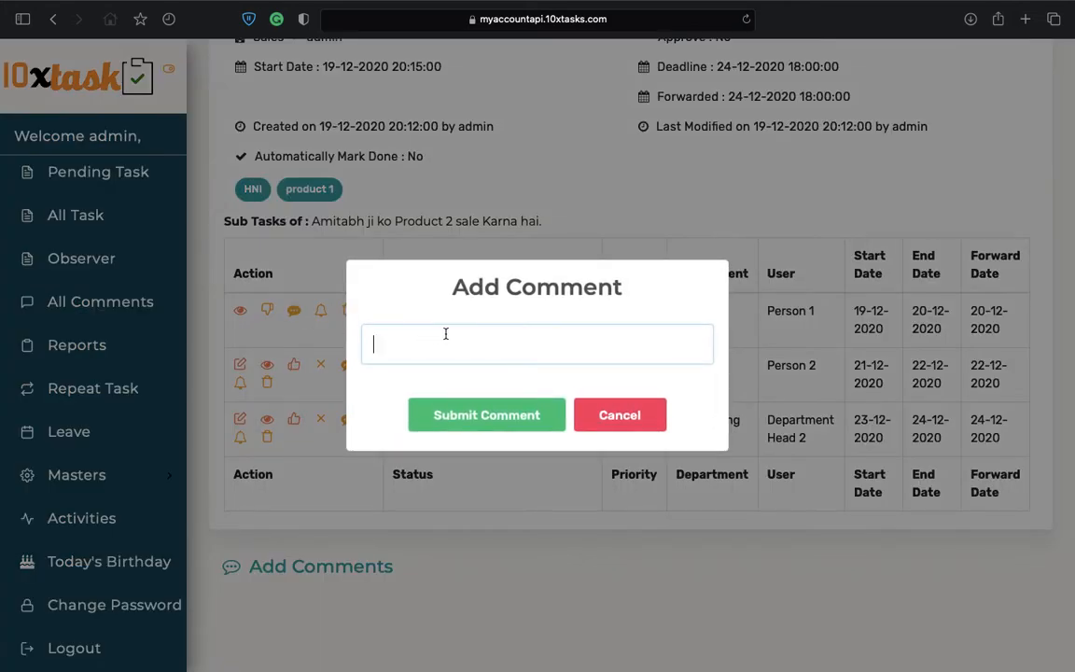
text(comment 1 of sub task 1)
click(500, 422)
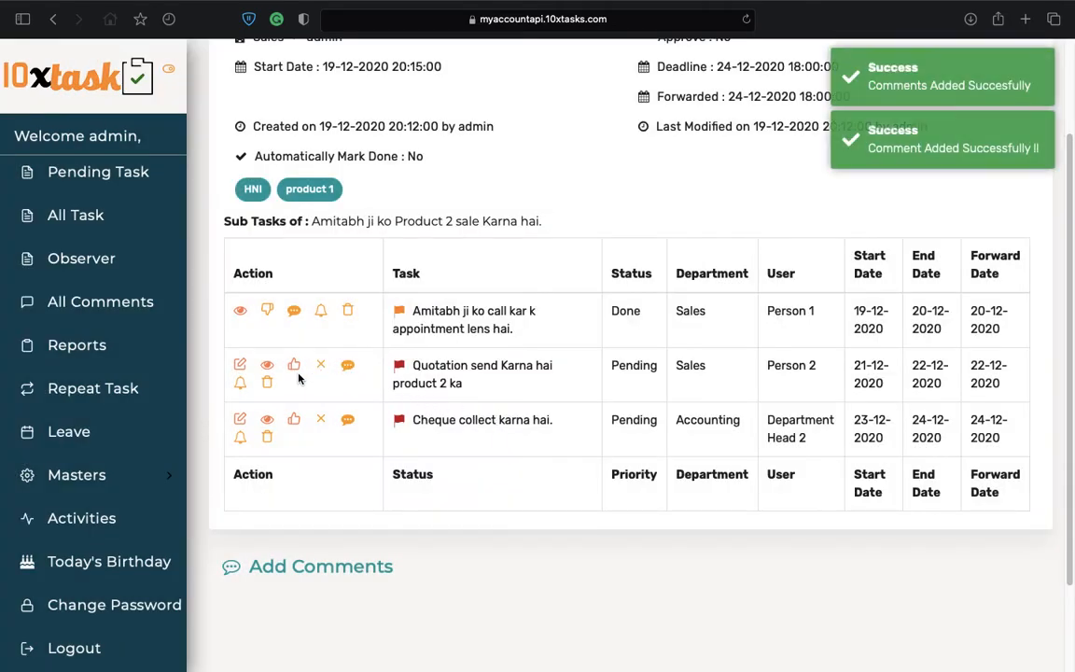
Step: Add a comment starting with "sub task 1" to the sub task "Quotation send Karna hai product 2 ka"
click(348, 367)
text(sub)
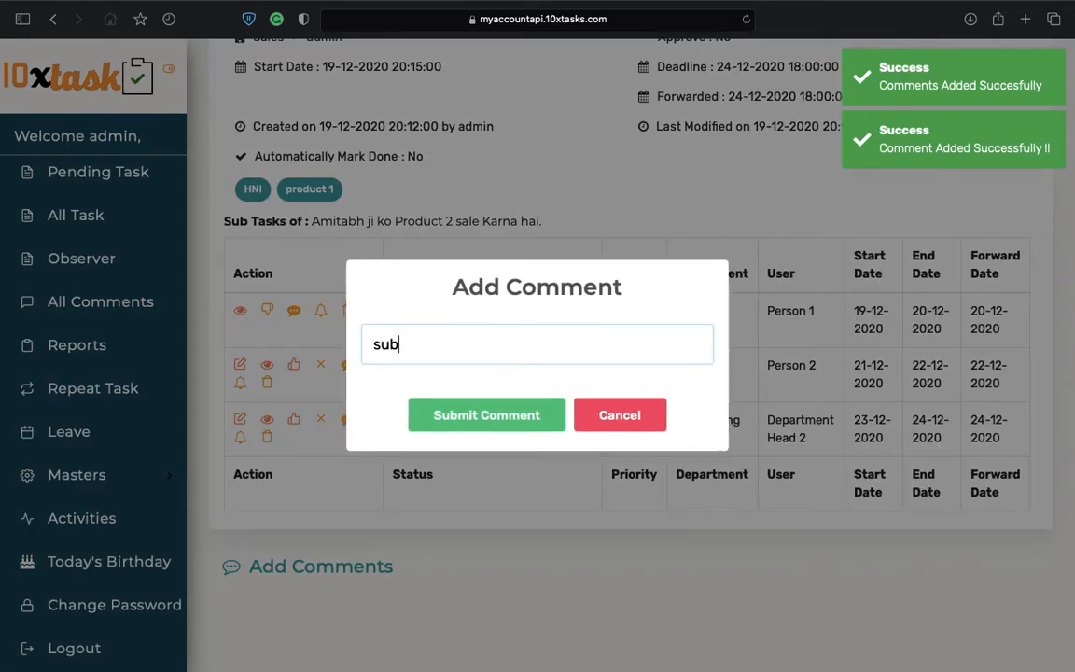
text( task 1 of task 2)
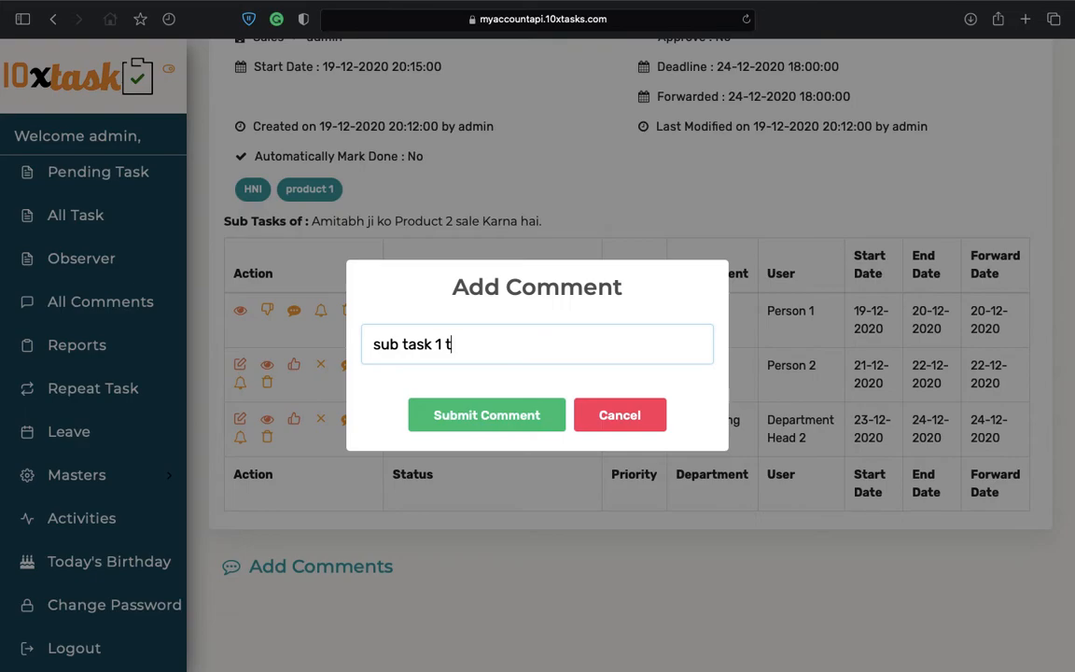
click(524, 426)
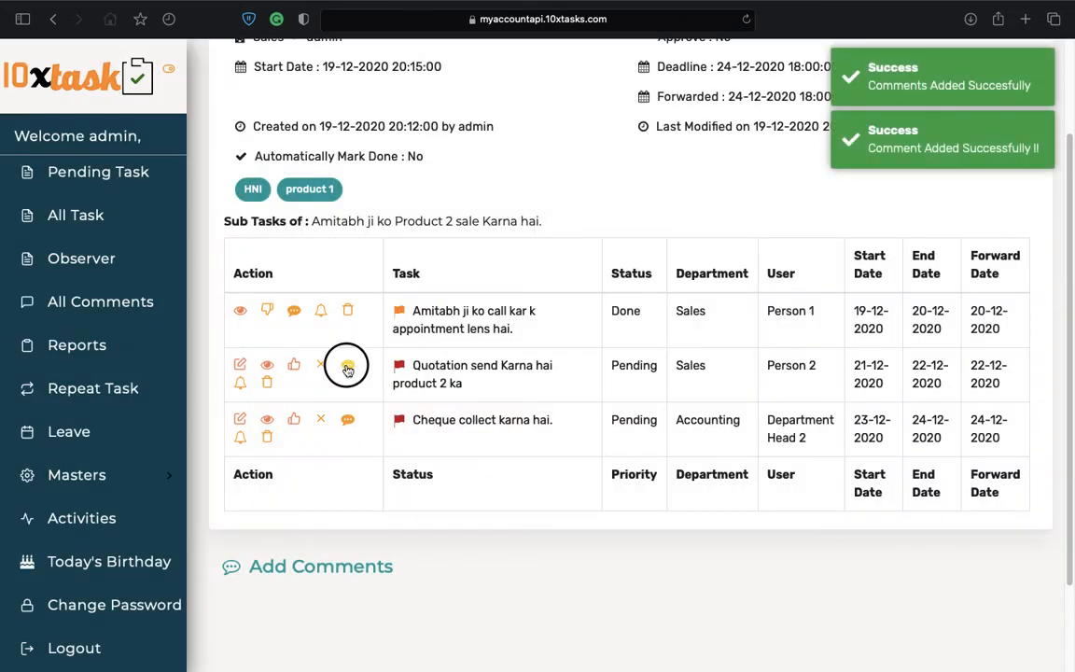
Step: Add another comment, "comment 2 of sub task 2", to the sub task "Quotation send Karna hai product 2 ka"
click(347, 364)
text(comme)
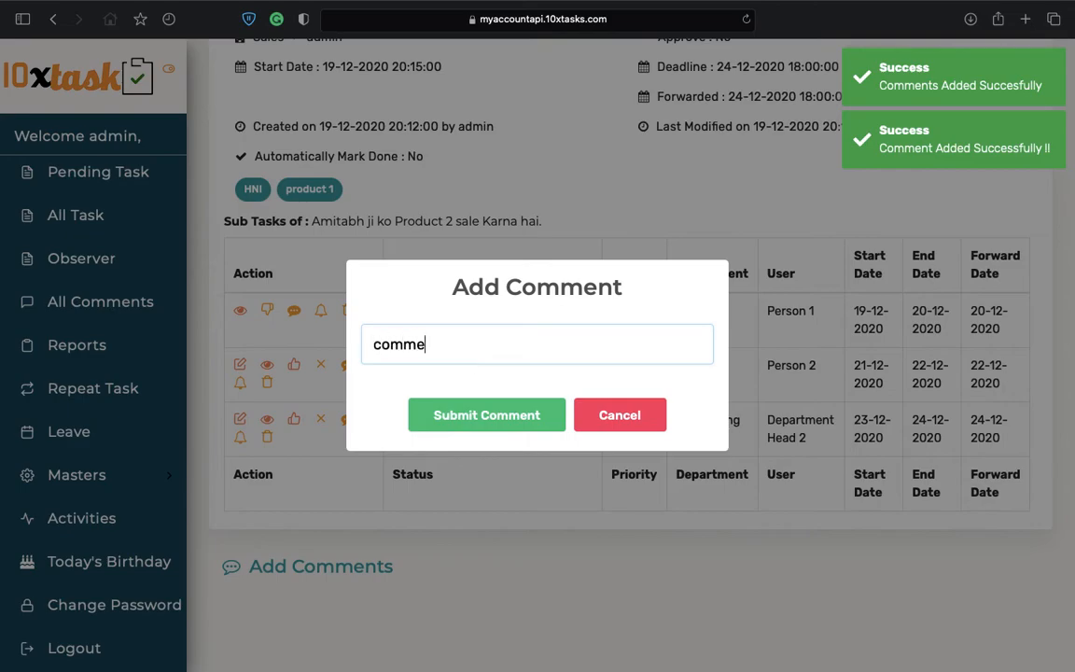
text(nt 2 of sub task 2)
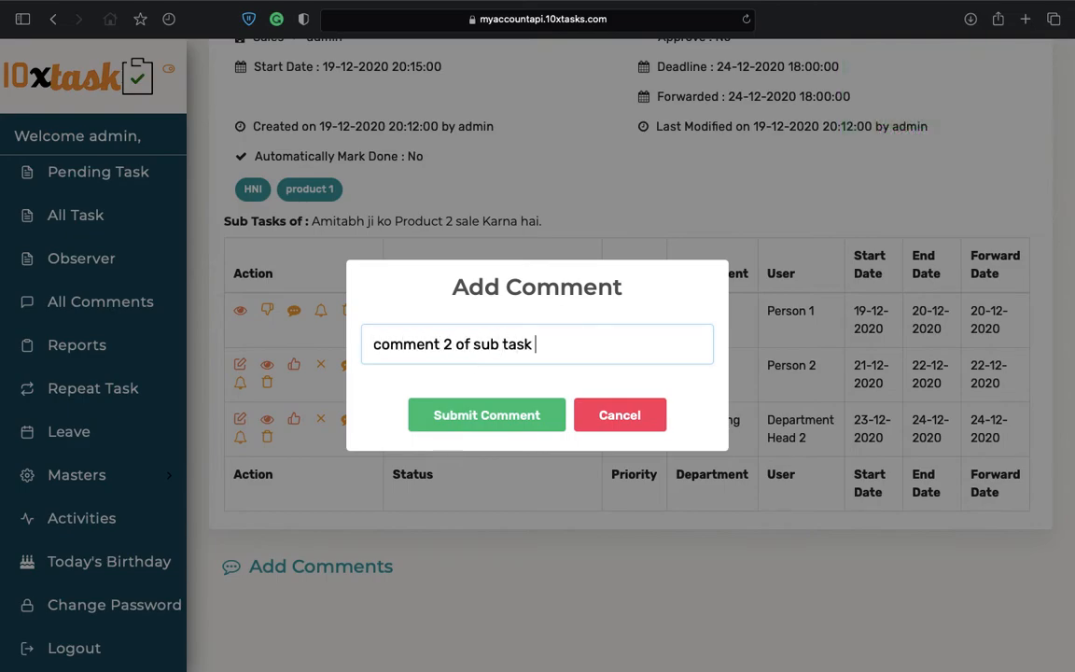
click(512, 425)
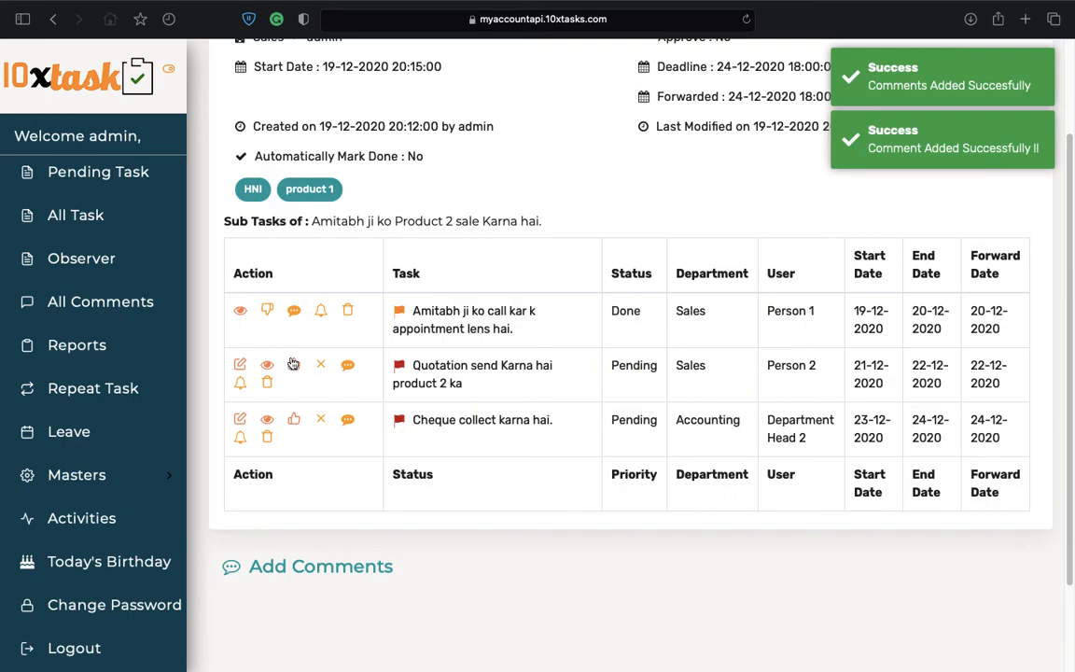
Step: View the details and comments of the first sub task and of the sub task "Quotation send Karna hai product 2 ka"
click(240, 311)
drag(391, 427, 522, 438)
click(524, 528)
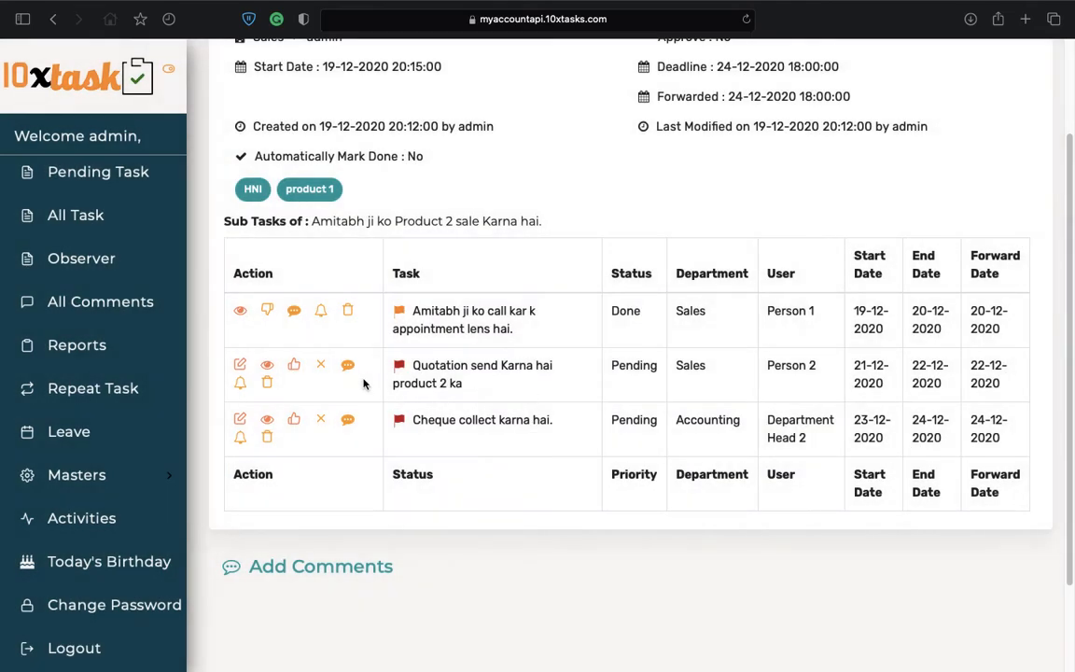
click(268, 367)
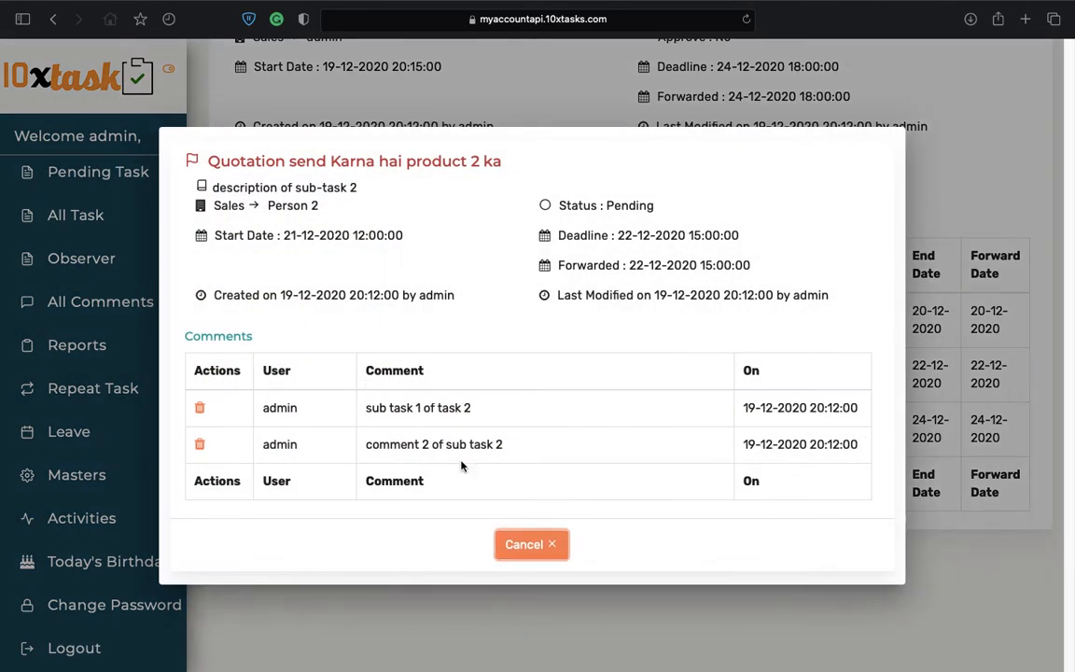
click(528, 545)
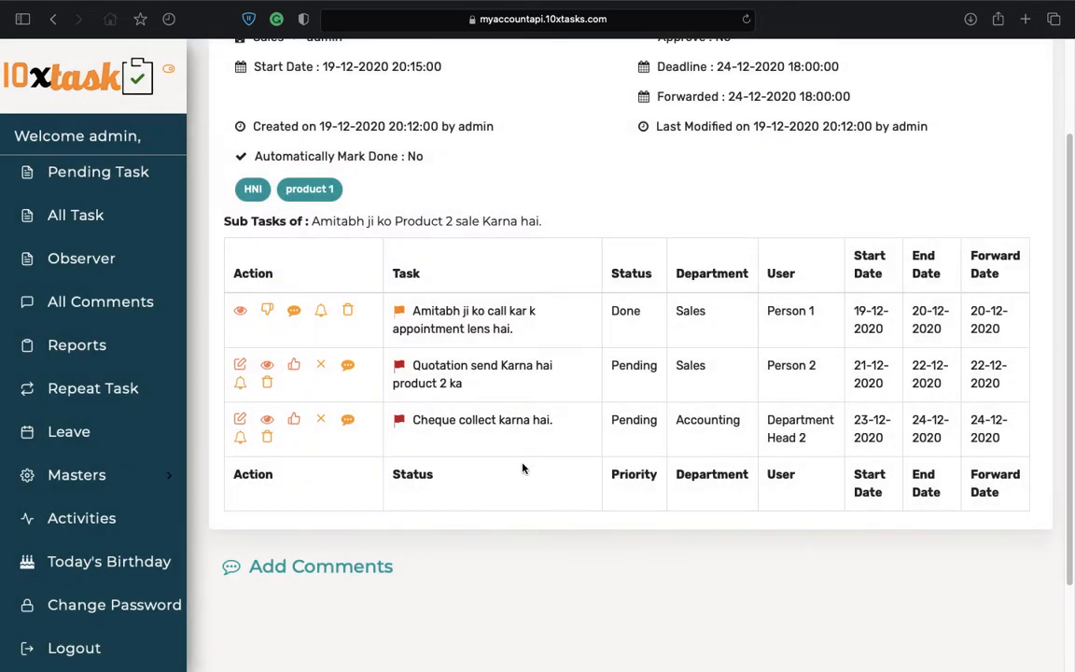
Step: Add the comment "comment of main task" to the main task
scroll(523, 468, up, 3)
drag(229, 74, 419, 80)
click(412, 200)
scroll(467, 261, down, 5)
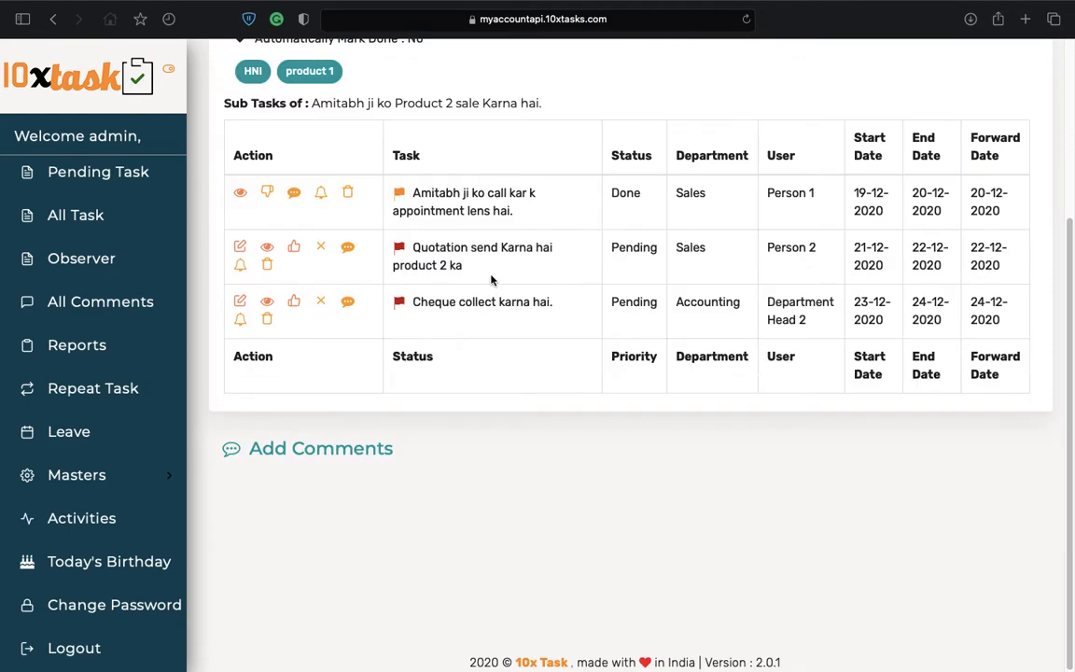
click(355, 450)
text(comment of main task)
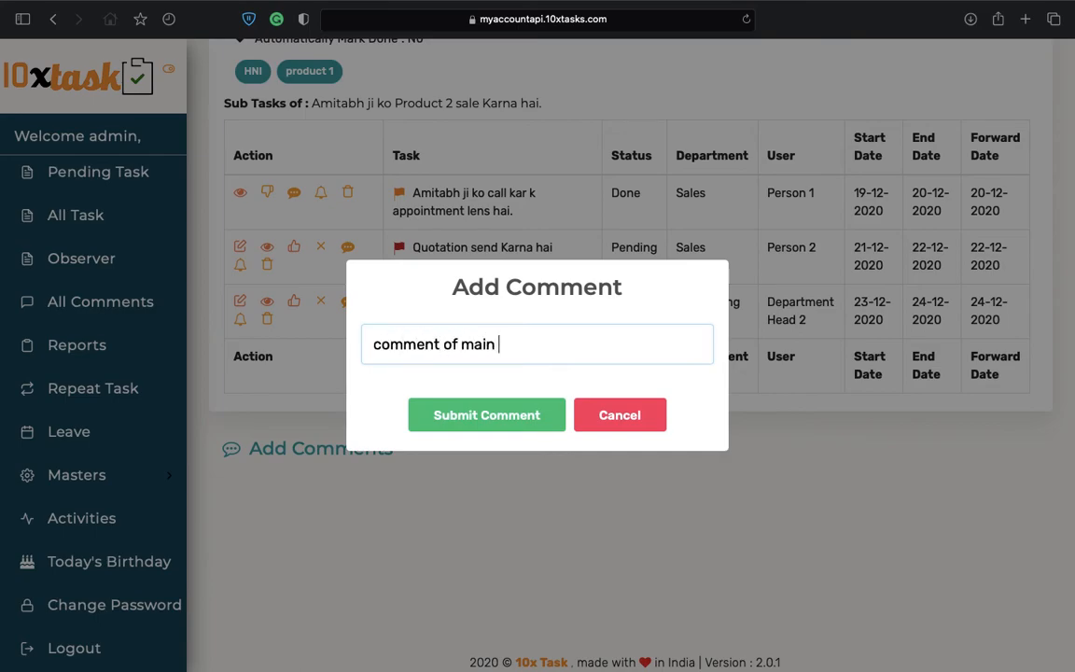
click(506, 420)
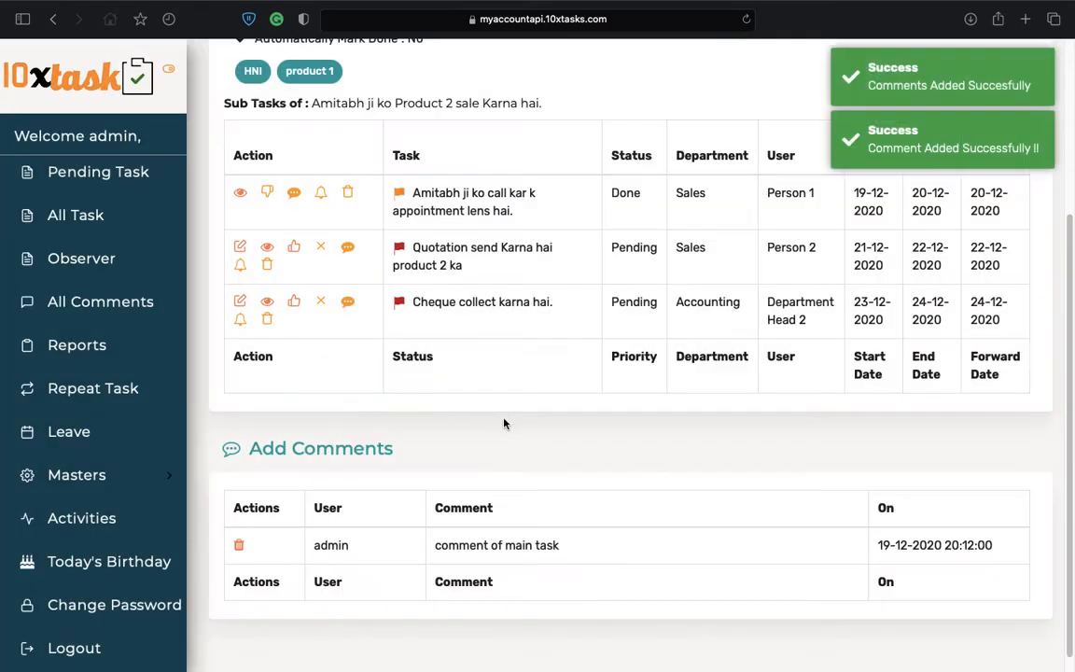
drag(315, 546, 328, 550)
click(435, 561)
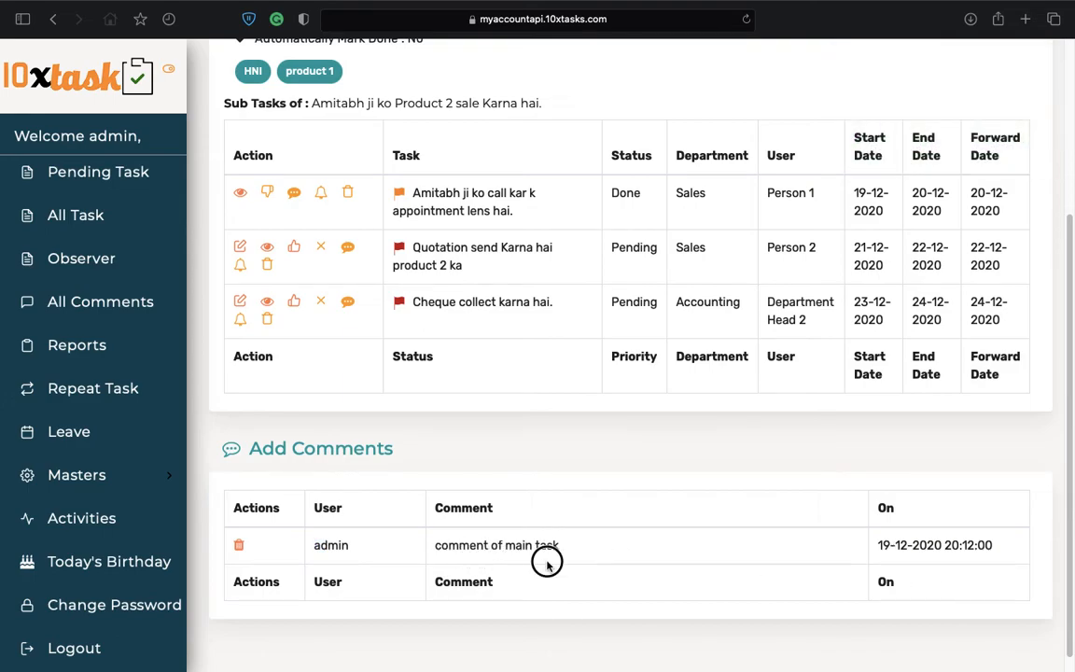
Step: Mark the sub task "Quotation send Karna hai product 2 ka" as done
scroll(558, 490, up, 5)
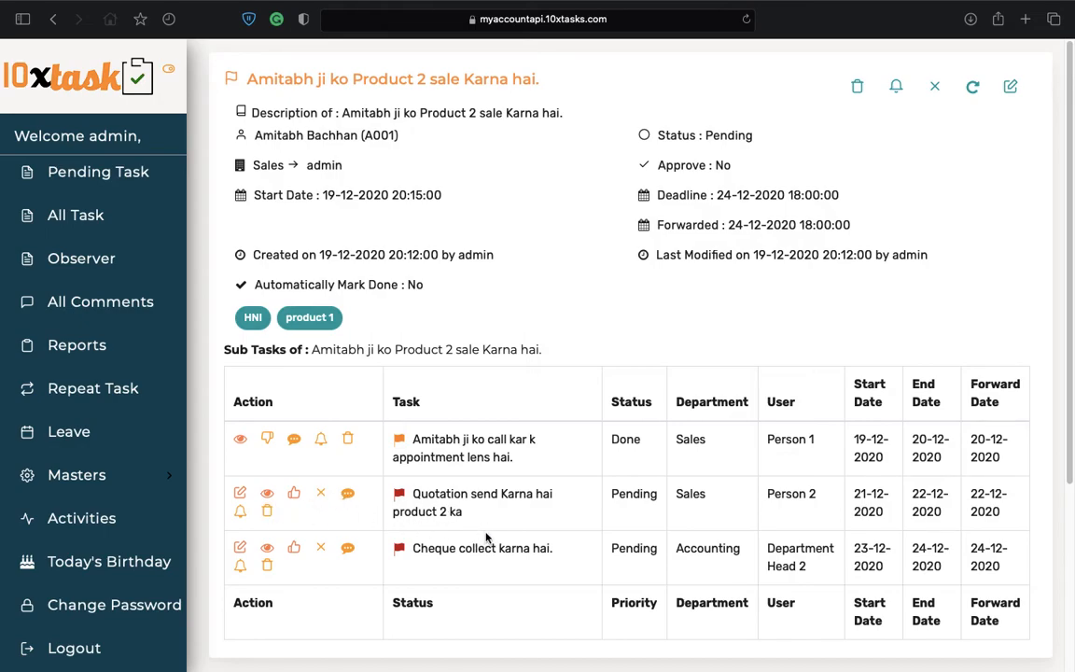
click(294, 497)
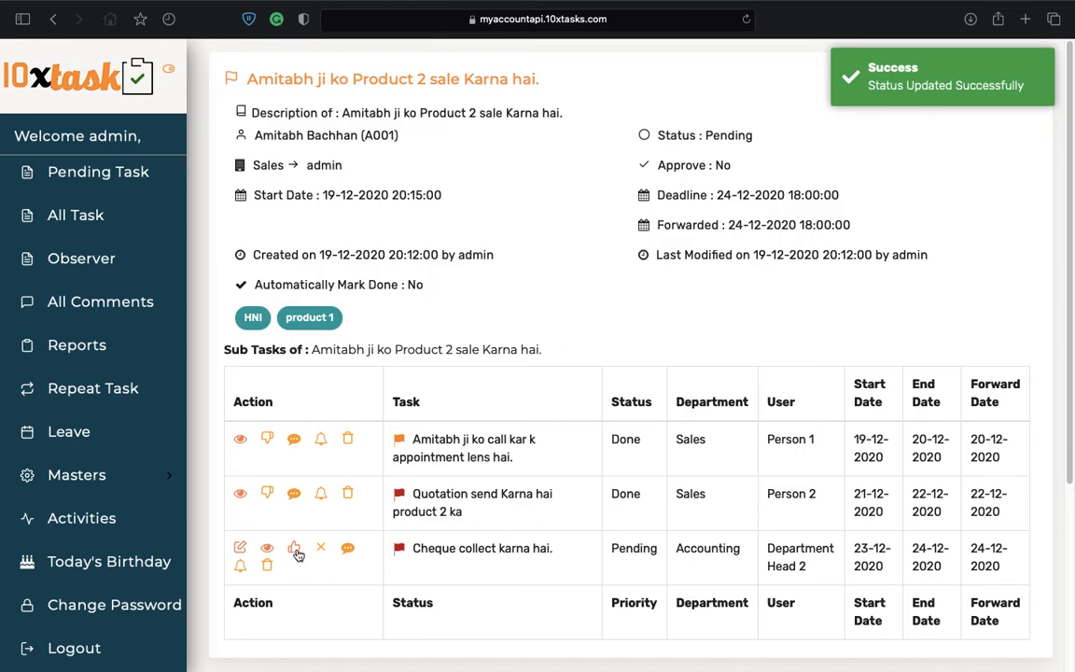
double_click(422, 550)
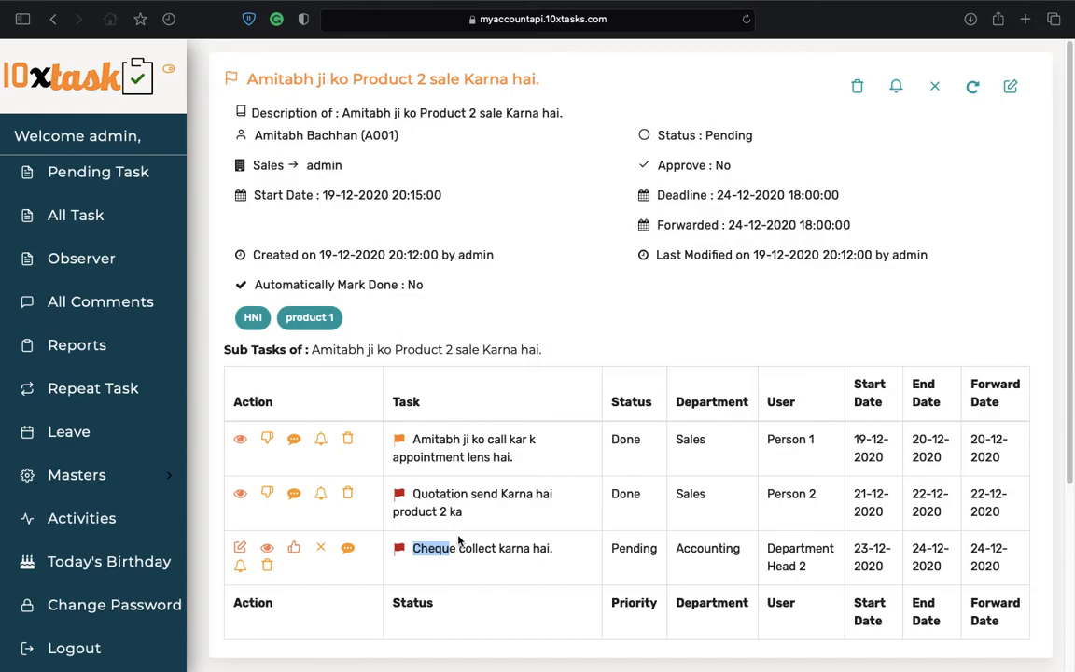
click(504, 524)
drag(414, 547, 494, 550)
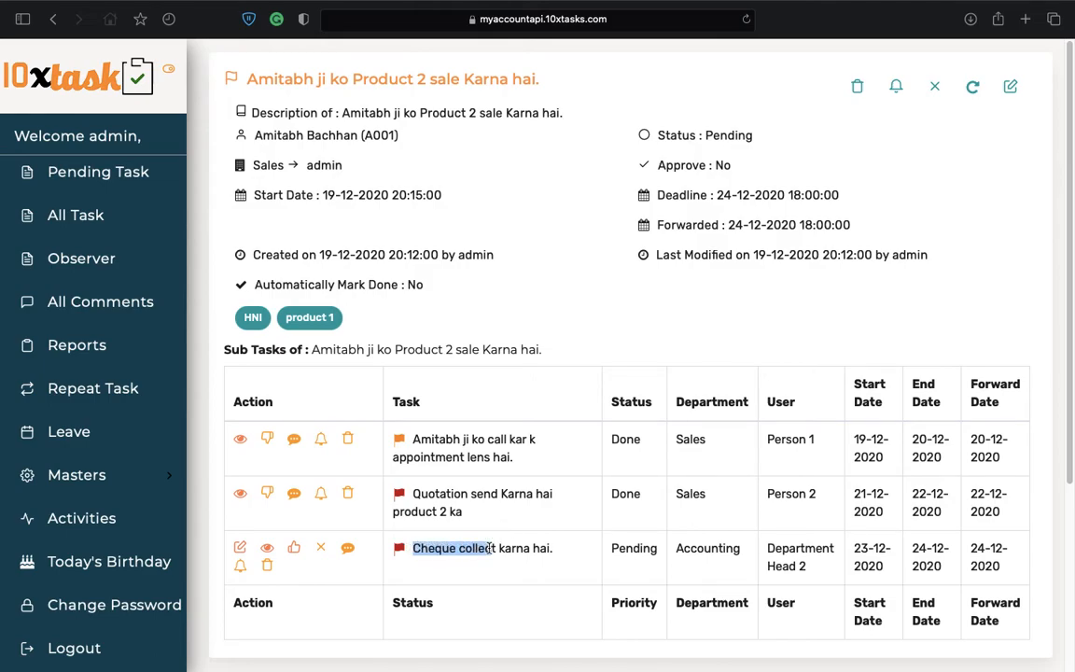
click(446, 444)
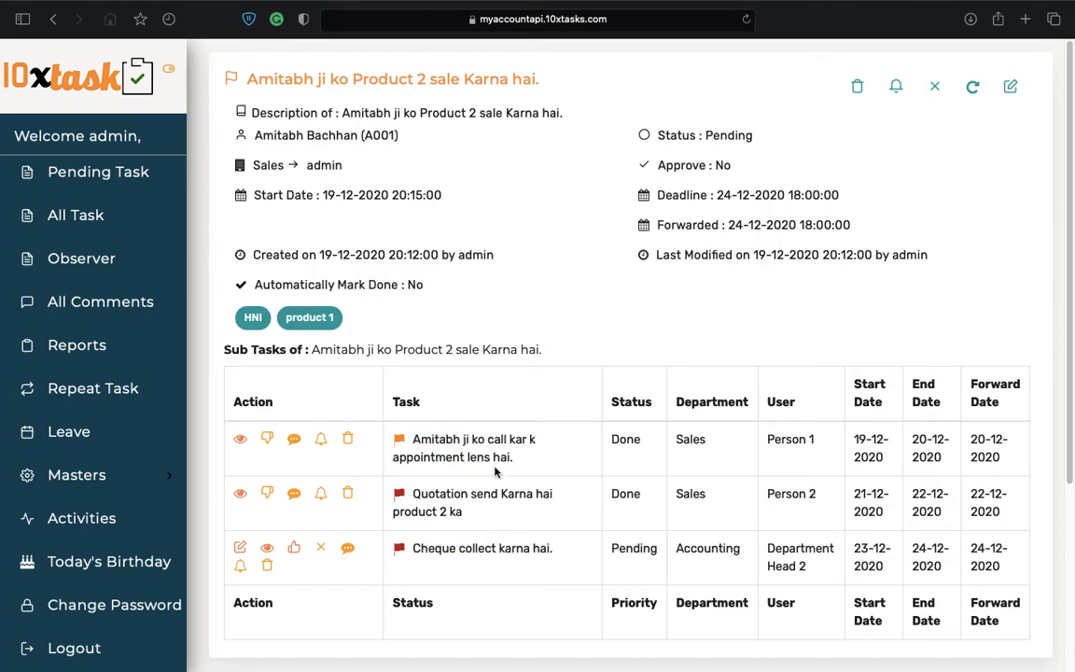
Step: Redo the main task from the first sub task, with the comment "3rd sub task se 1st sub task pe fir se jana hai."
click(973, 90)
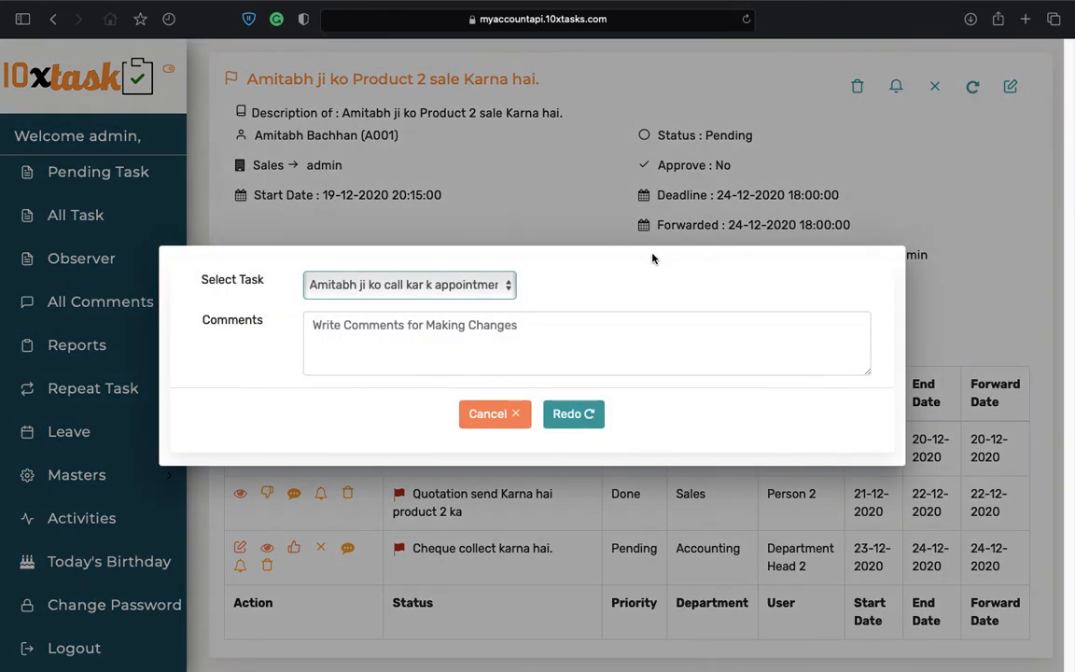
click(496, 286)
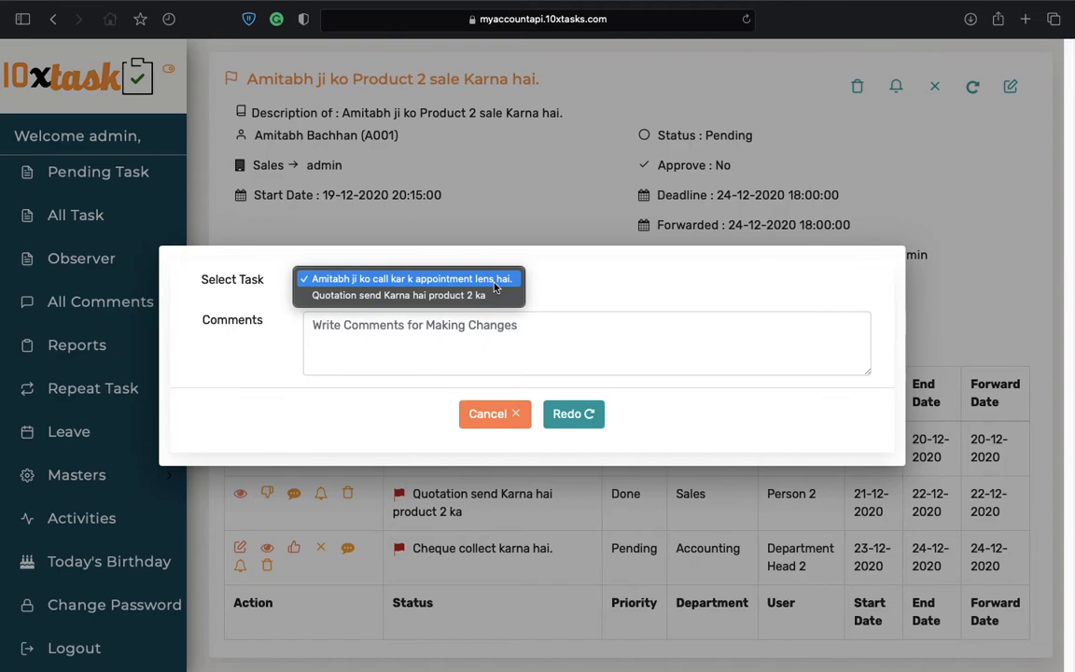
click(491, 280)
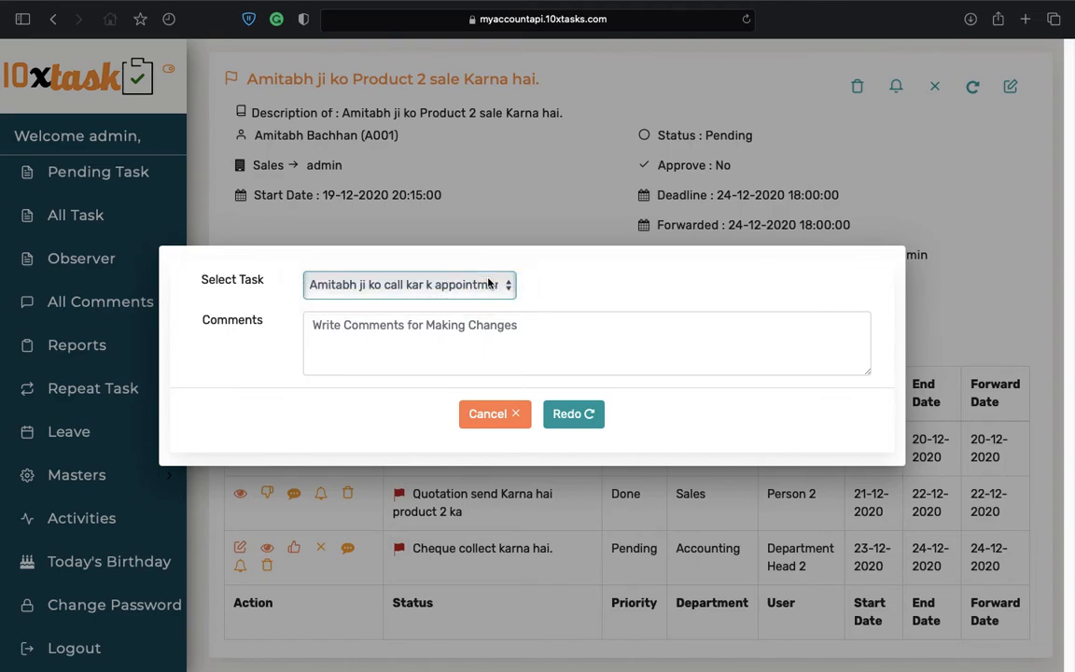
click(742, 350)
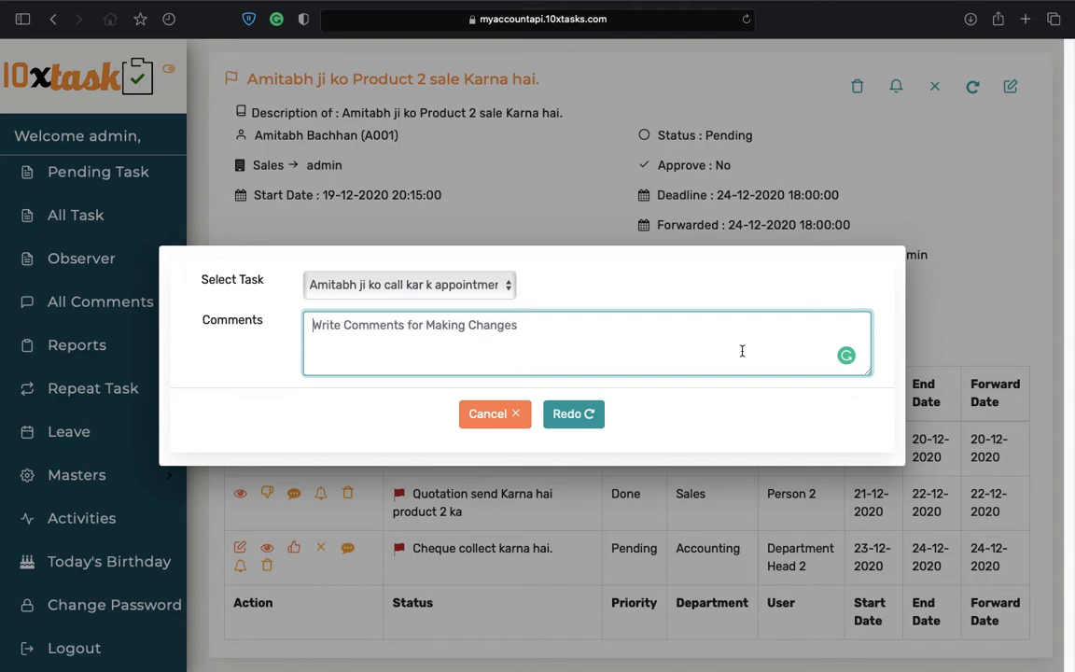
text(3)
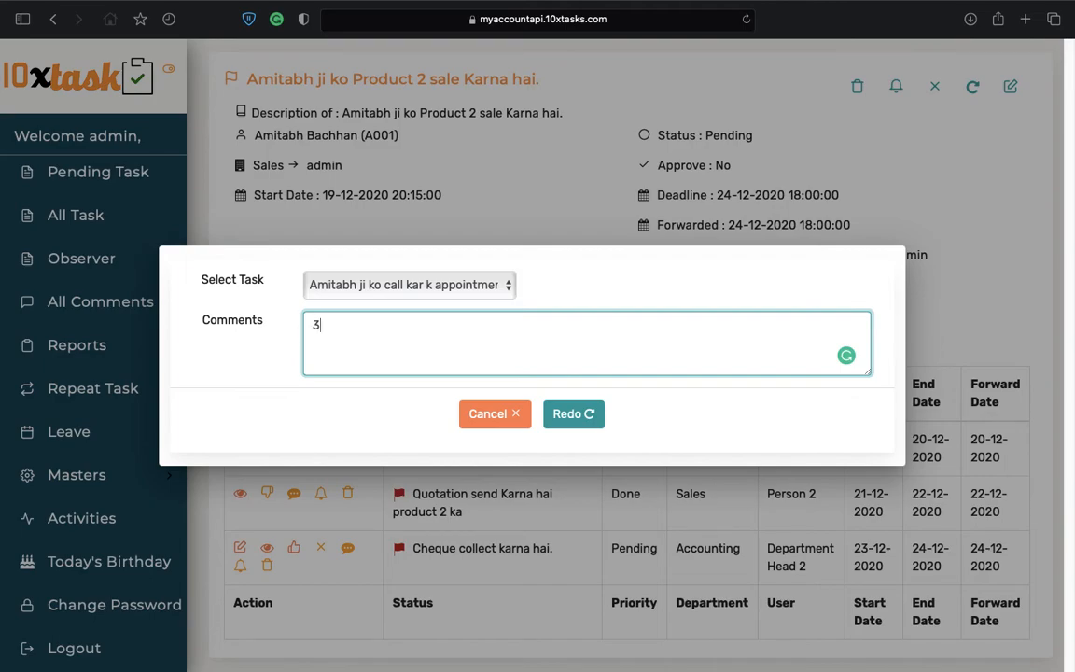
text(rd sub task se 1st ta)
key(BackSpace)
key(BackSpace)
text(s)
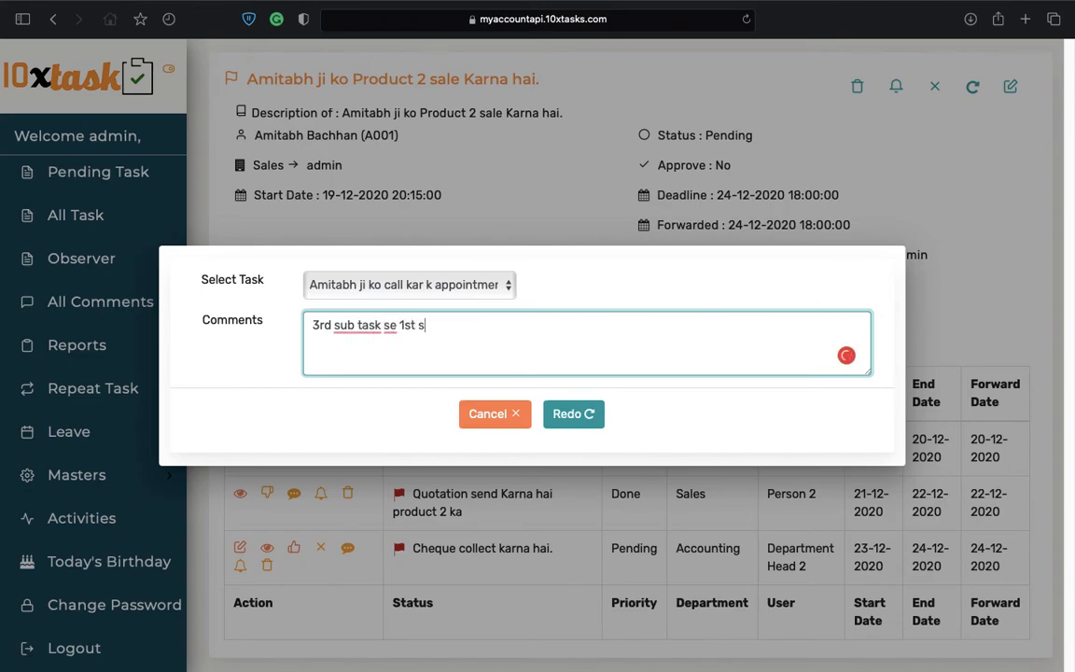
text(ub task pe fir se jana hai.)
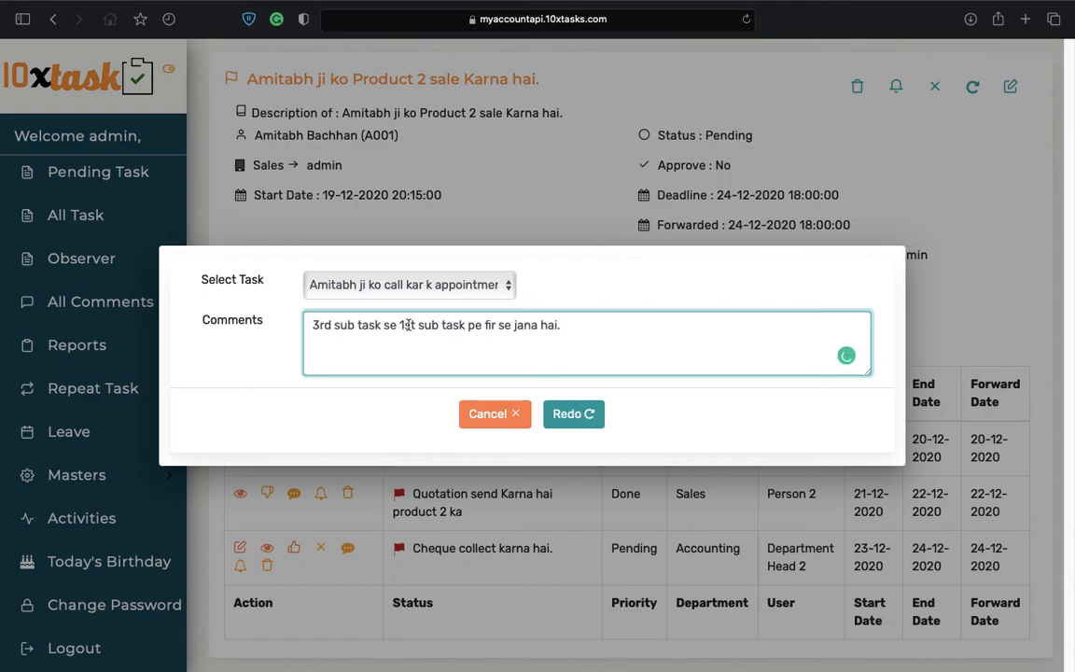
click(588, 420)
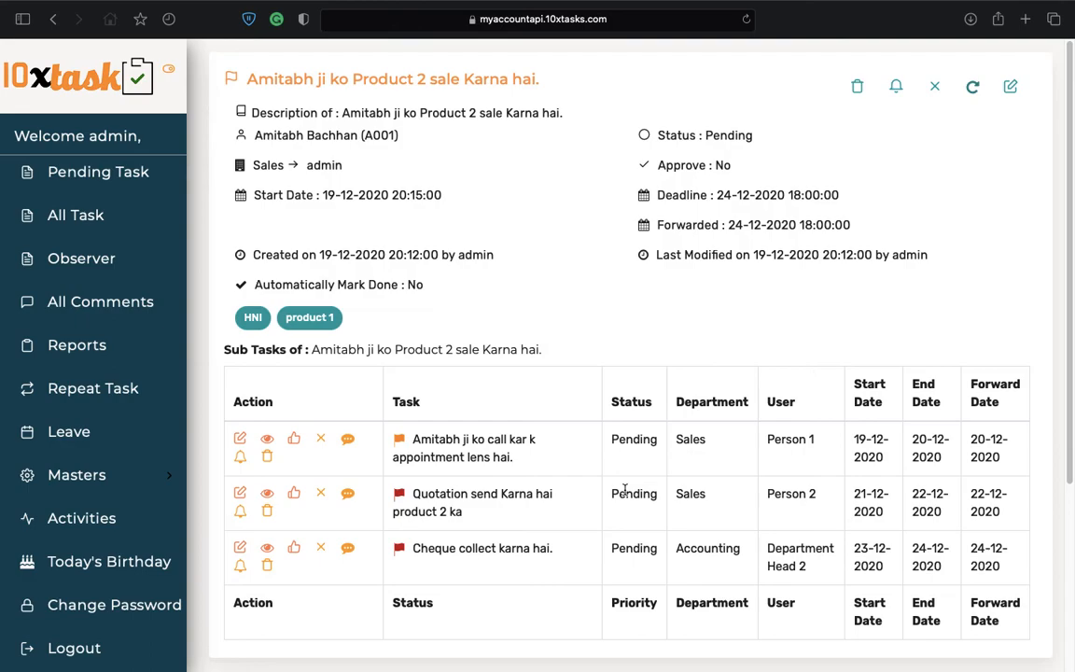
Step: Check which users the three sub tasks are assigned to
drag(770, 550, 816, 566)
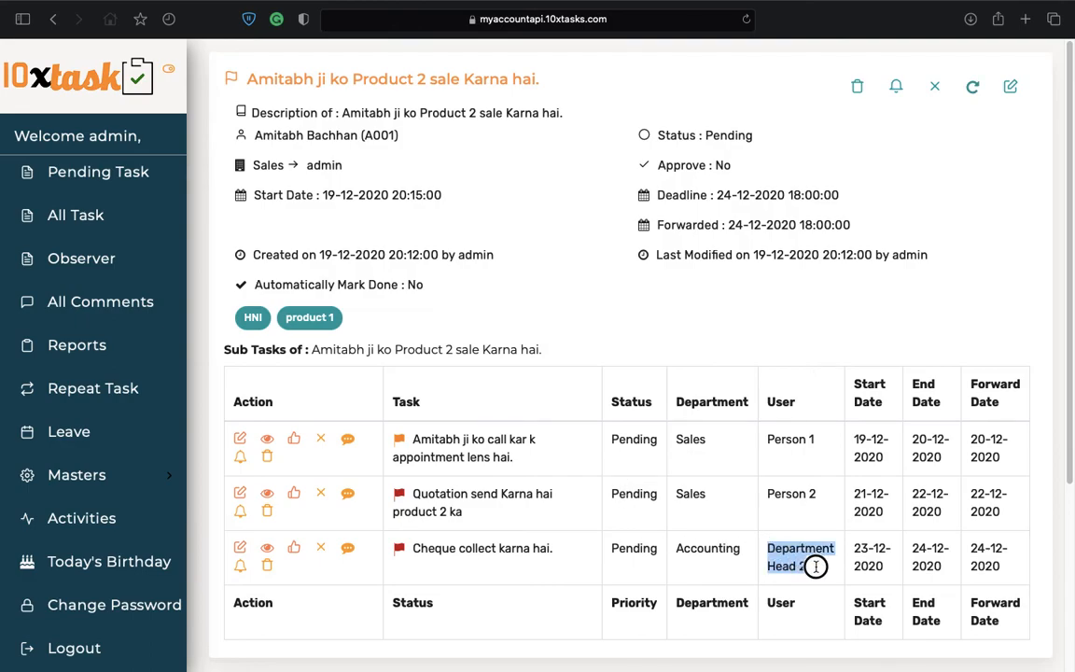
drag(770, 493, 816, 496)
drag(768, 438, 815, 440)
click(780, 297)
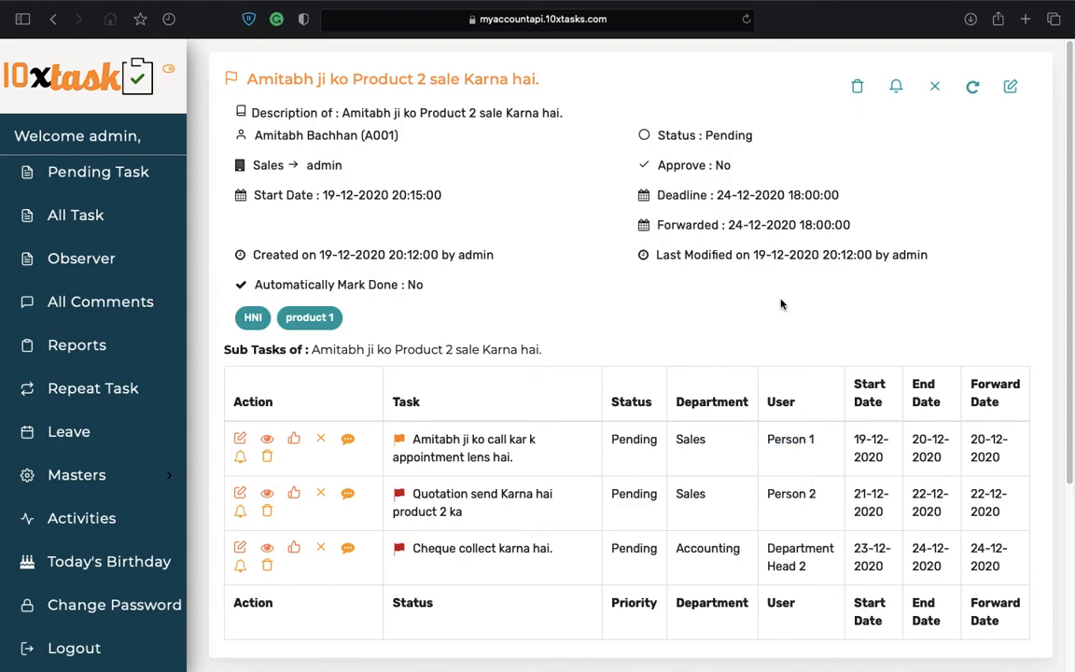
drag(768, 547, 818, 571)
click(800, 566)
Step: Examine the redo comment in the details of the second sub task and of the first sub task
click(267, 495)
drag(366, 463, 653, 474)
click(652, 473)
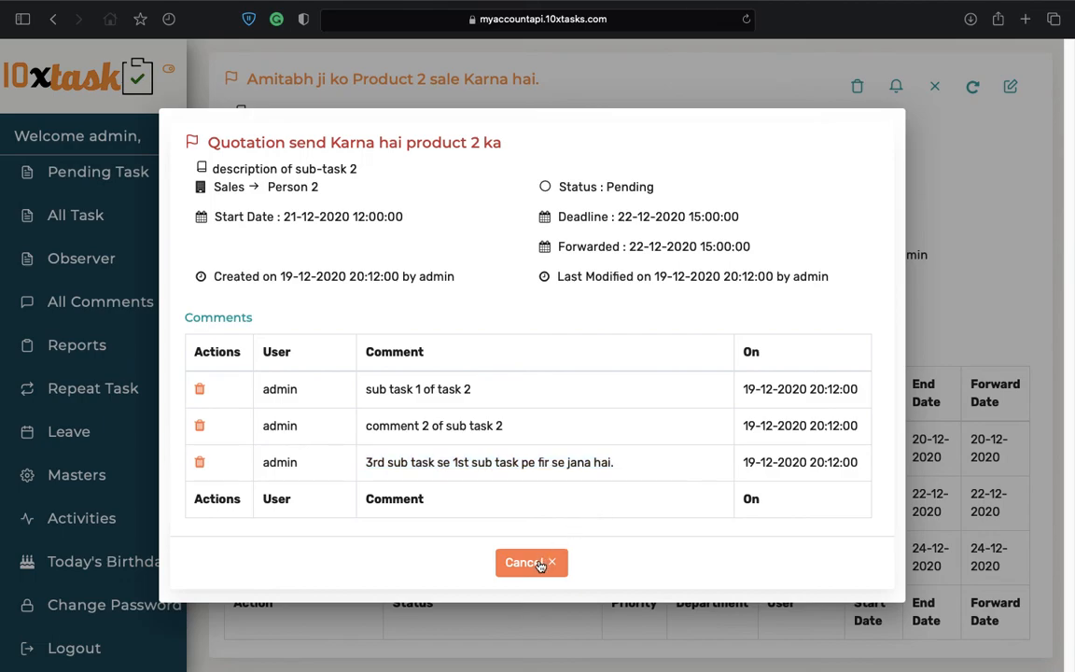
click(544, 562)
click(269, 440)
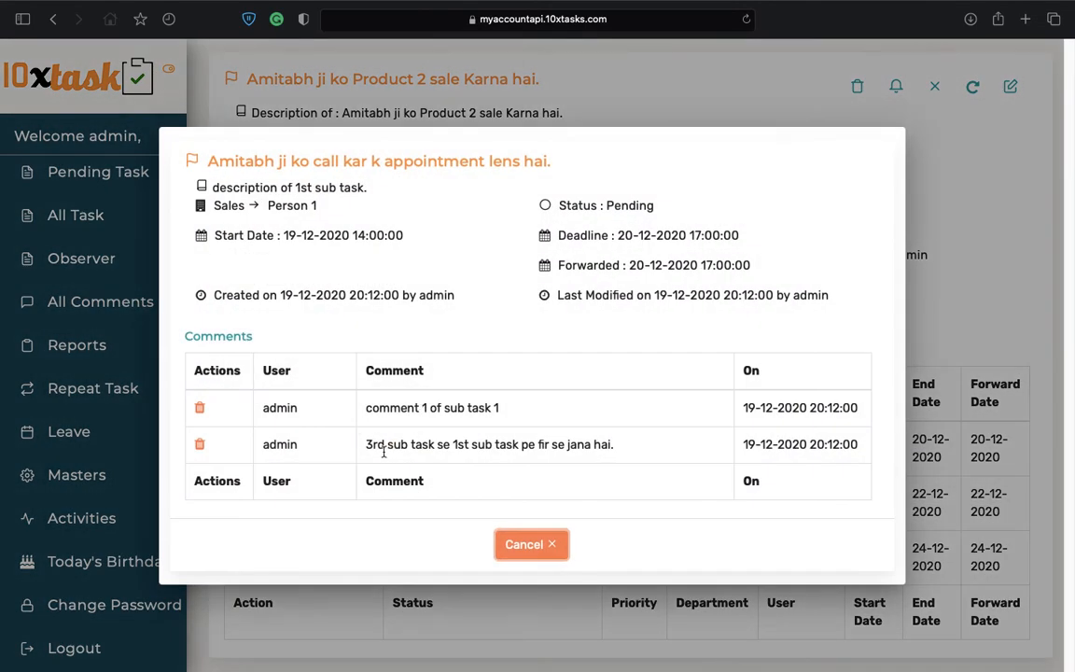
drag(386, 445, 597, 463)
click(537, 546)
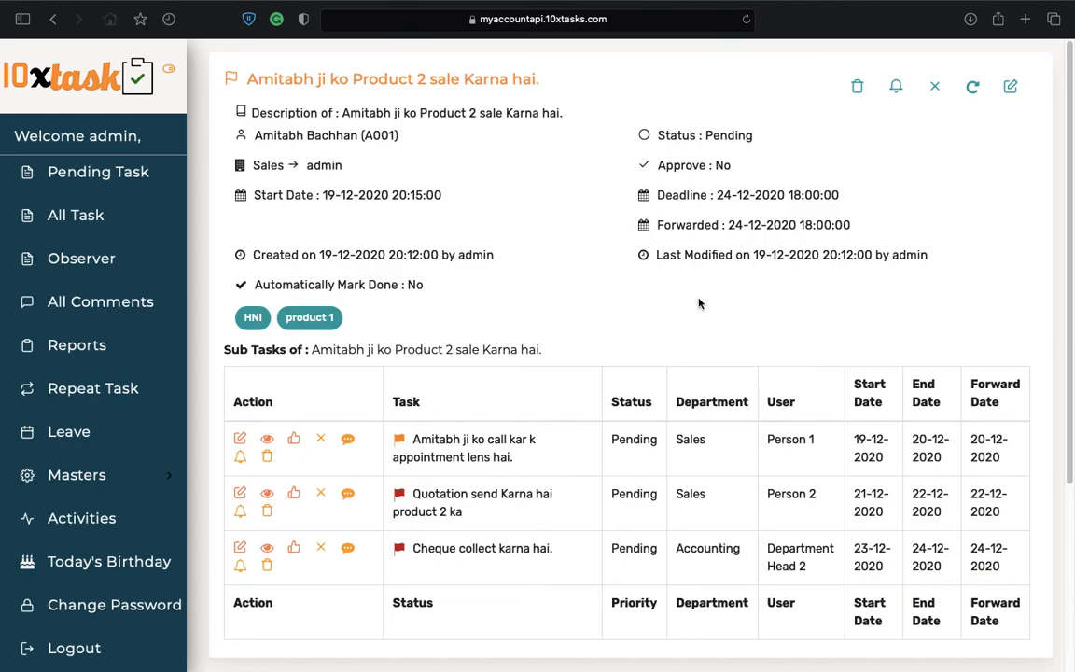
Step: Mark all three sub tasks of the main task as done
scroll(494, 315, down, 3)
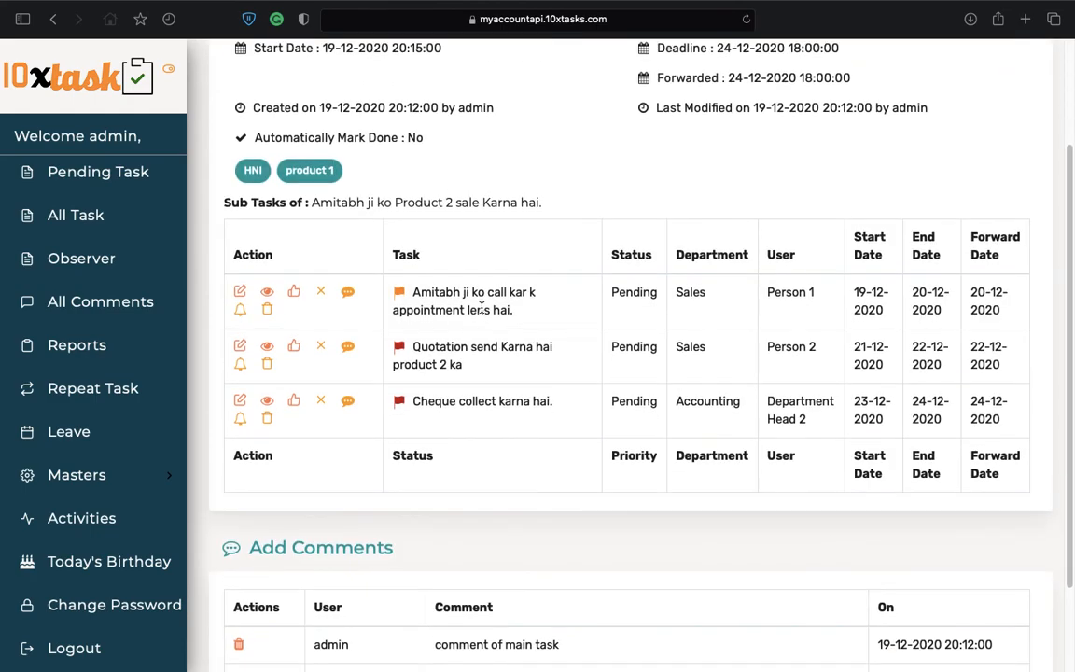
scroll(481, 308, down, 2)
scroll(480, 307, up, 5)
scroll(410, 354, down, 1)
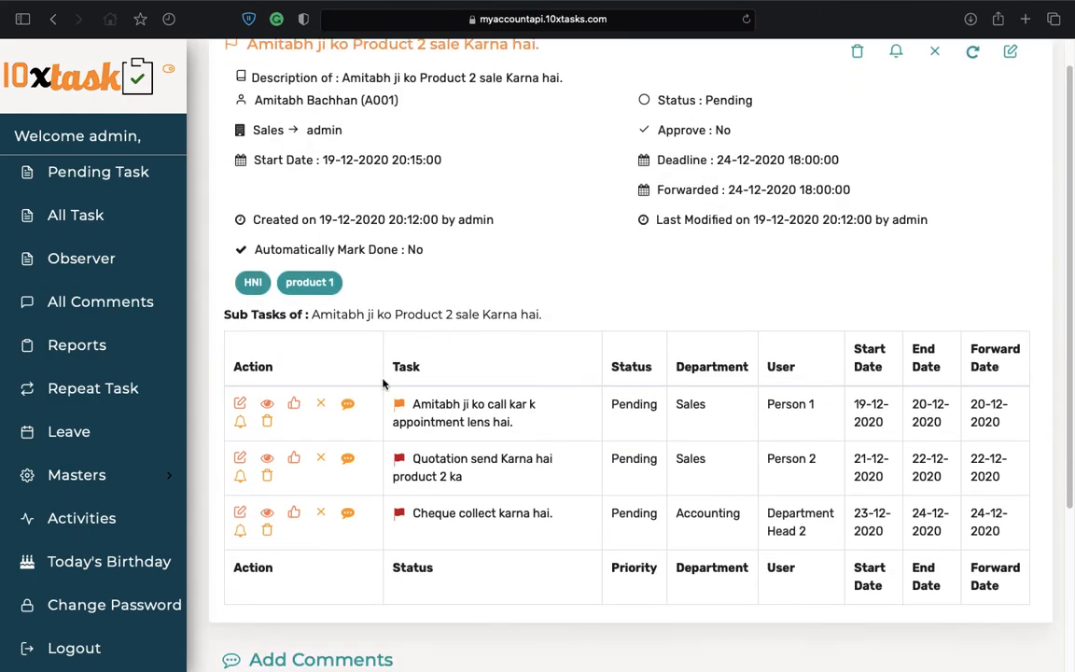
click(296, 408)
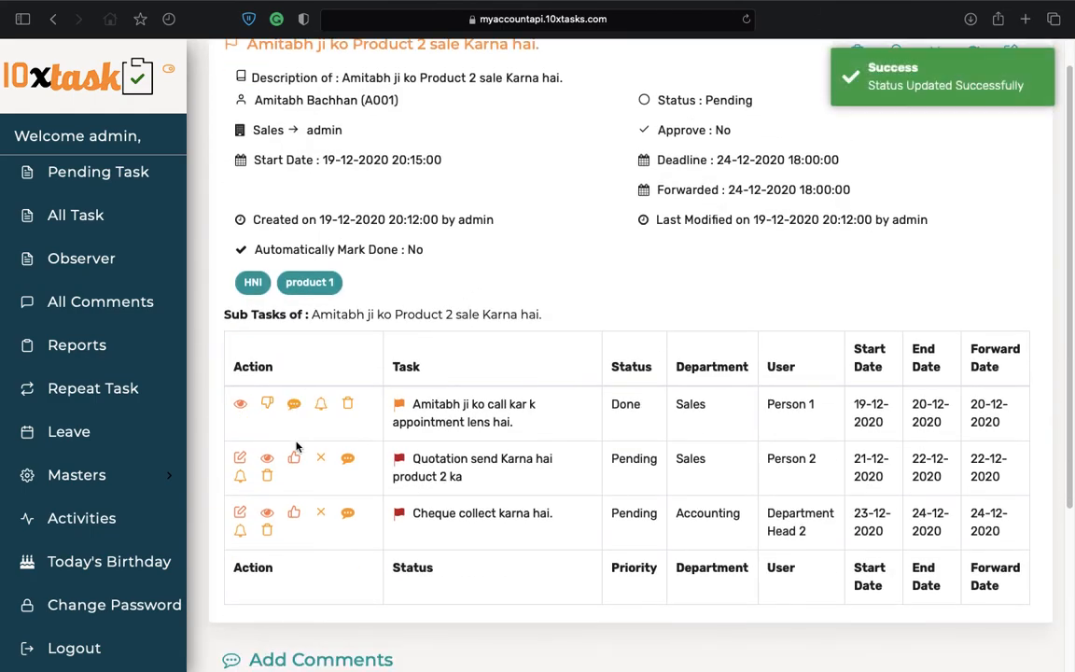
click(295, 457)
click(294, 514)
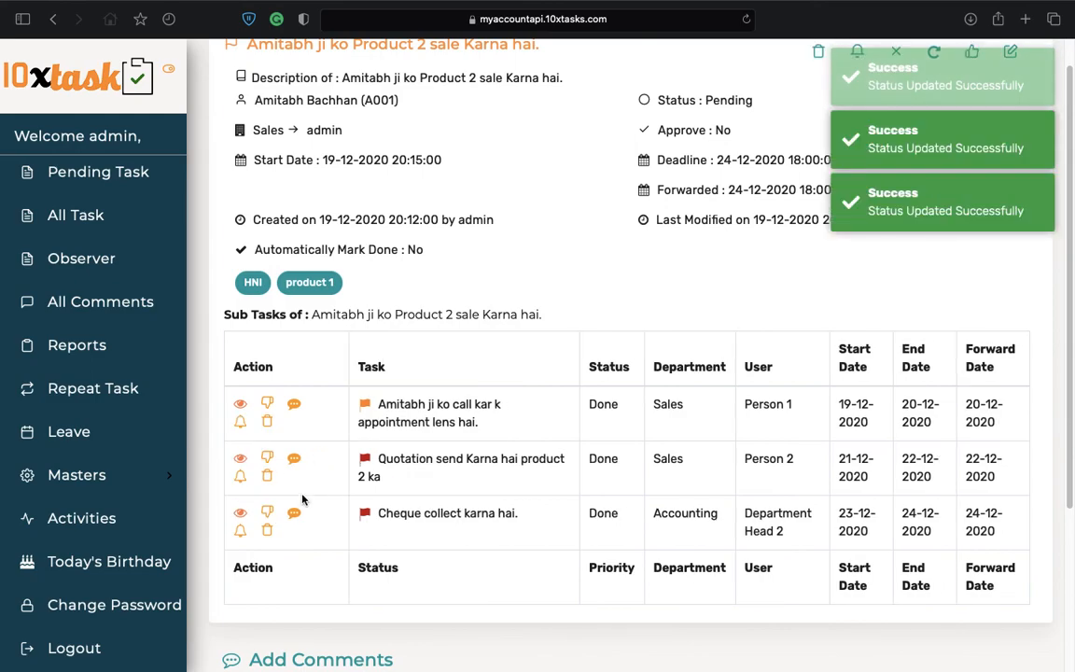
Step: Mark the main task as done in the pending task list
click(111, 174)
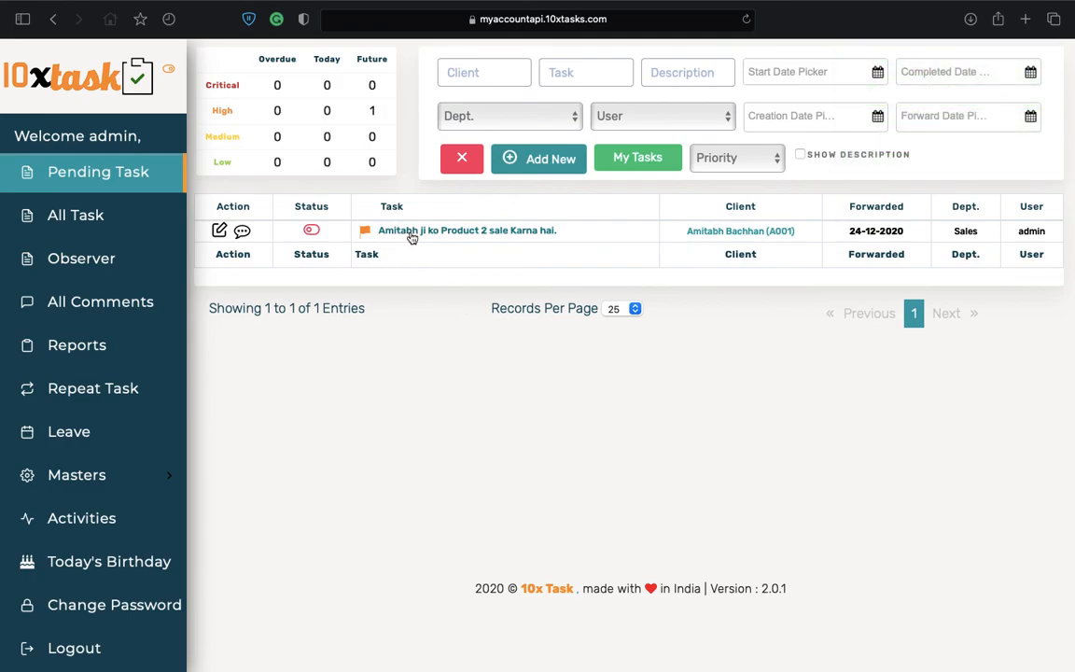
click(312, 232)
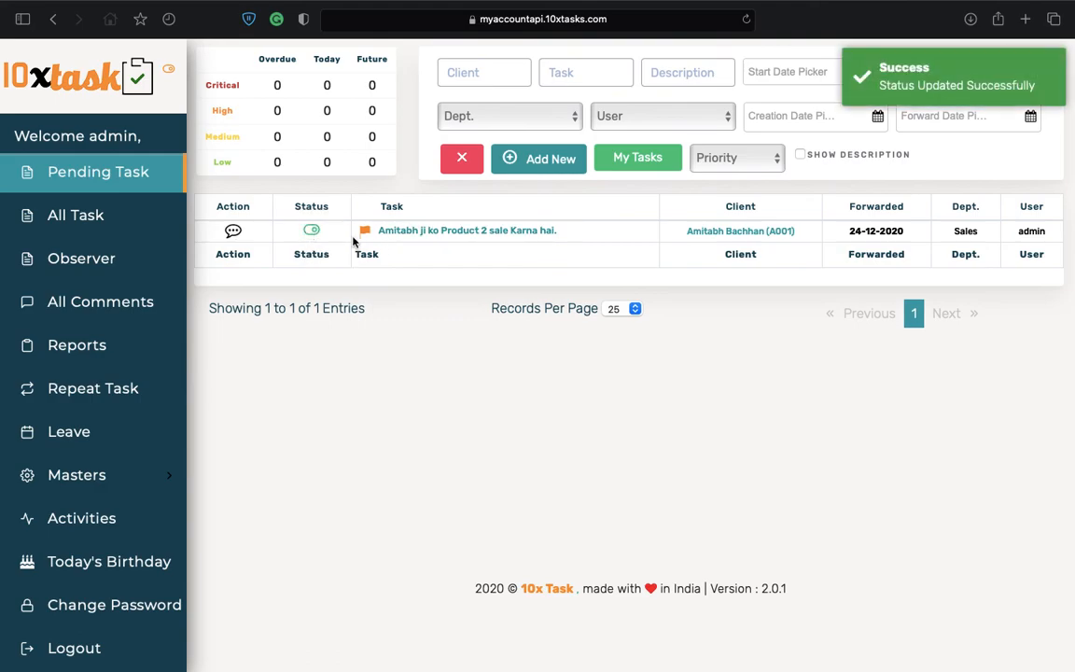
Step: Set the main task back to pending in its details, and reopen the sub task "Cheque collect karna hai."
click(451, 231)
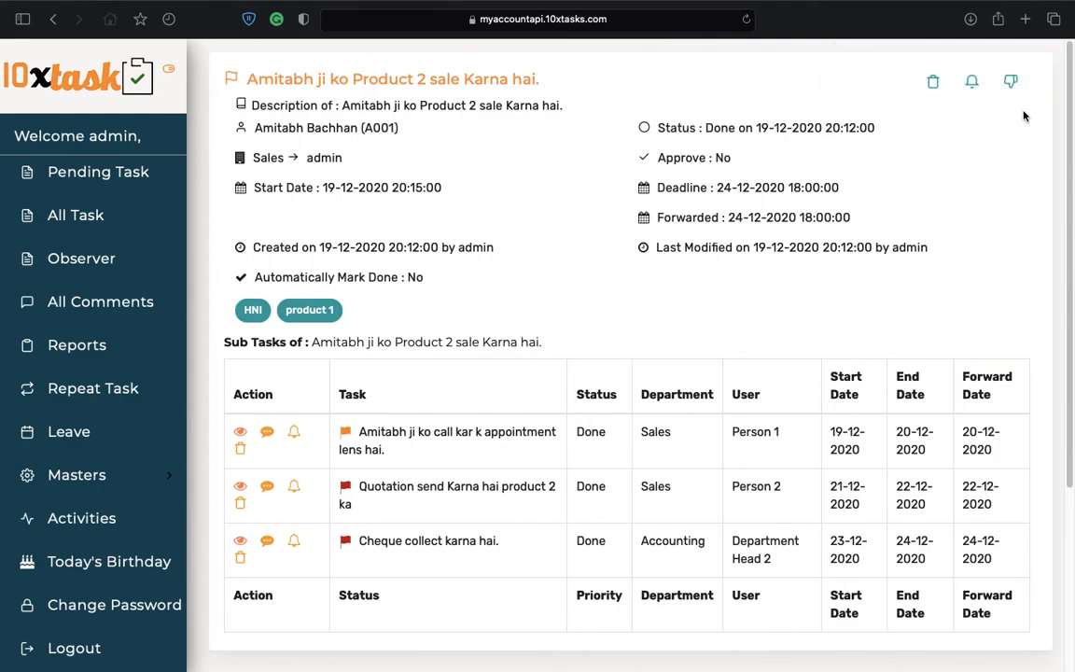
click(1012, 83)
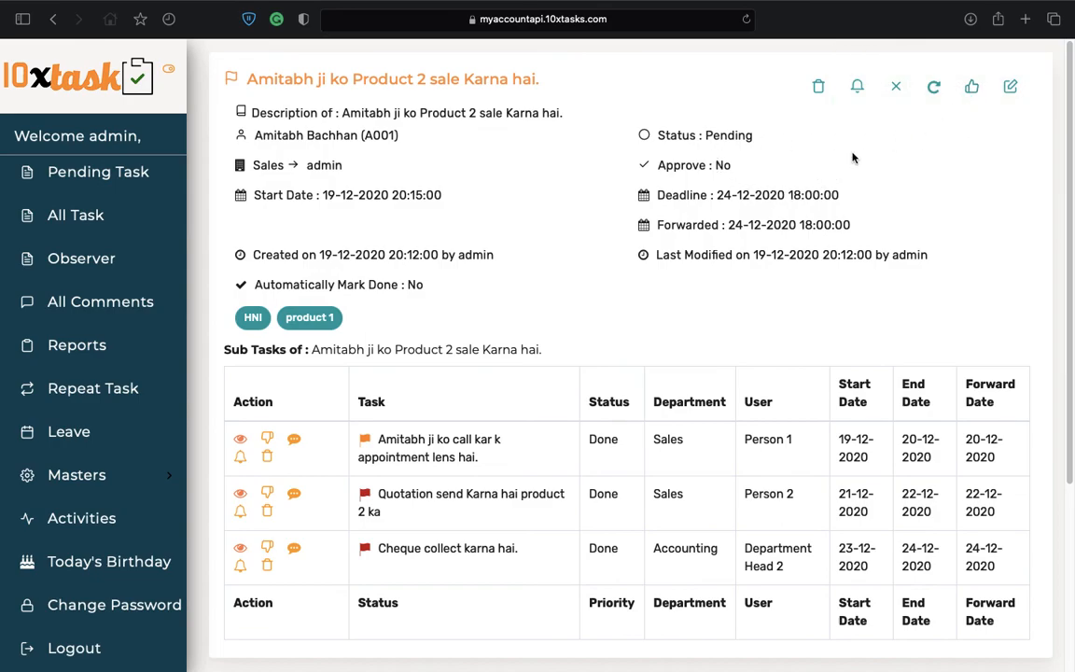
click(270, 548)
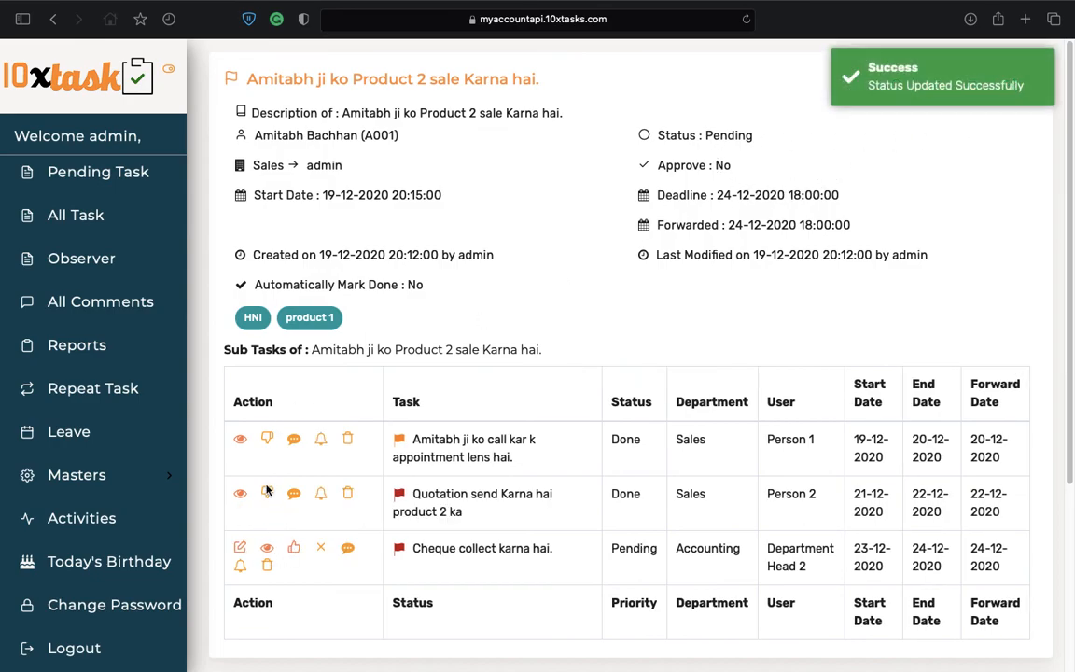